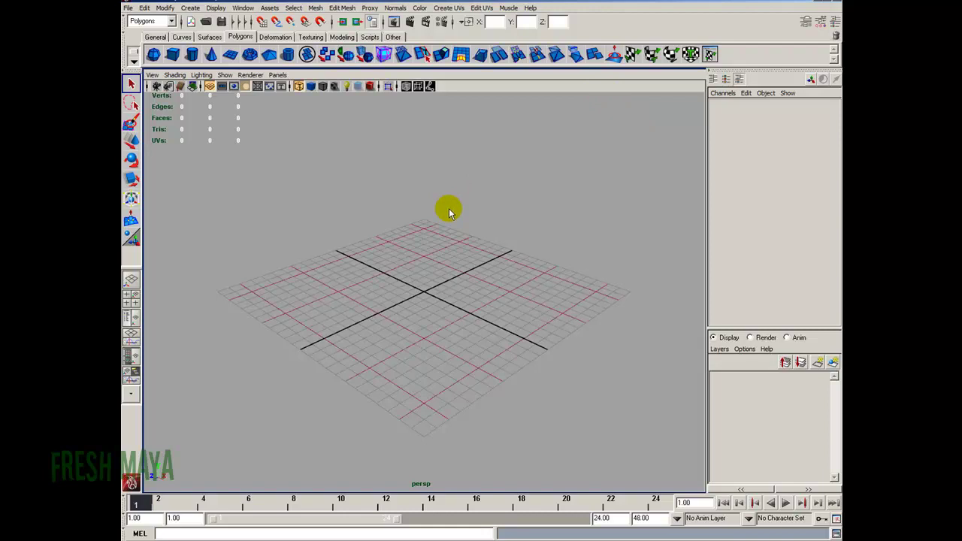
right_click_drag(528, 255, 421, 268, "alt")
left_click_drag(421, 268, 405, 295, "alt")
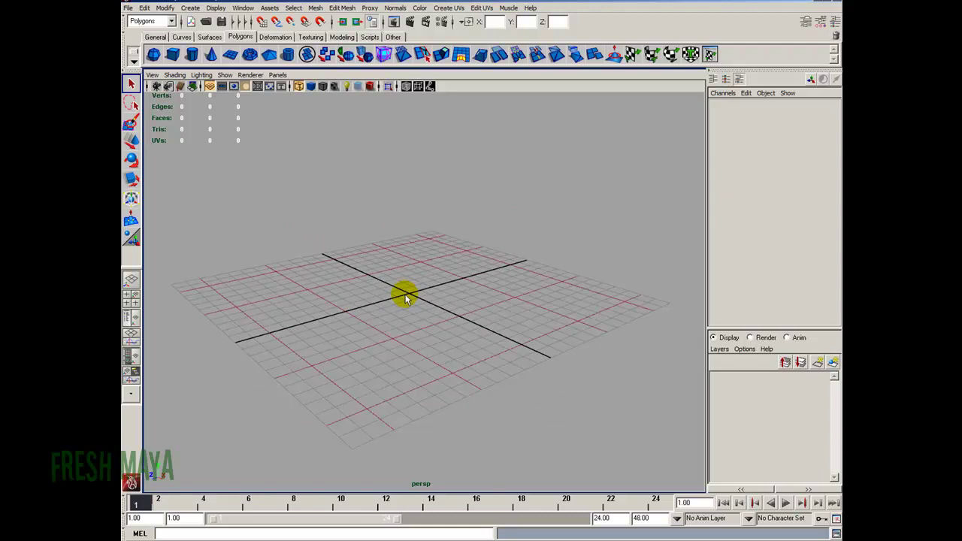
left_click_drag(386, 230, 393, 276, "alt")
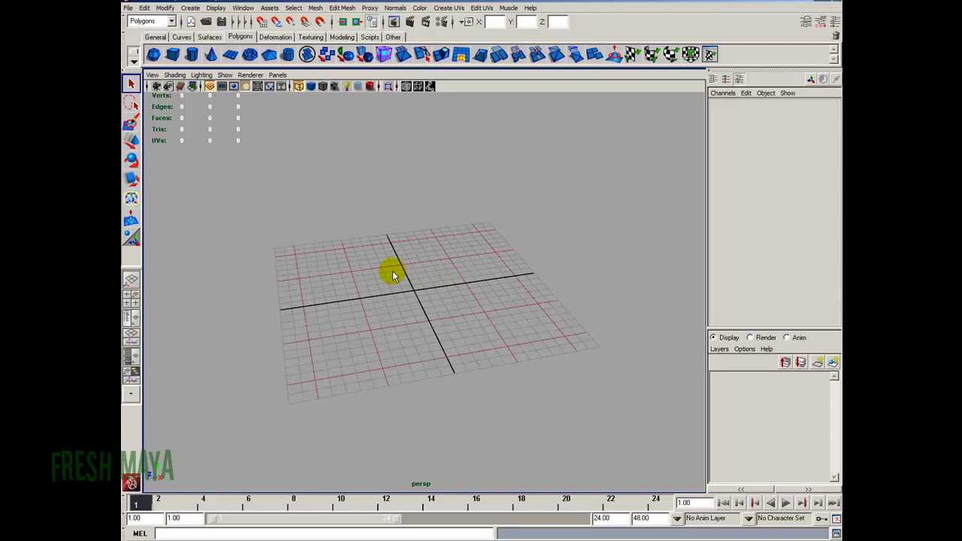
left_click_drag(392, 270, 369, 268, "alt")
right_click_drag(369, 268, 492, 275, "alt")
left_click_drag(491, 275, 464, 255, "alt")
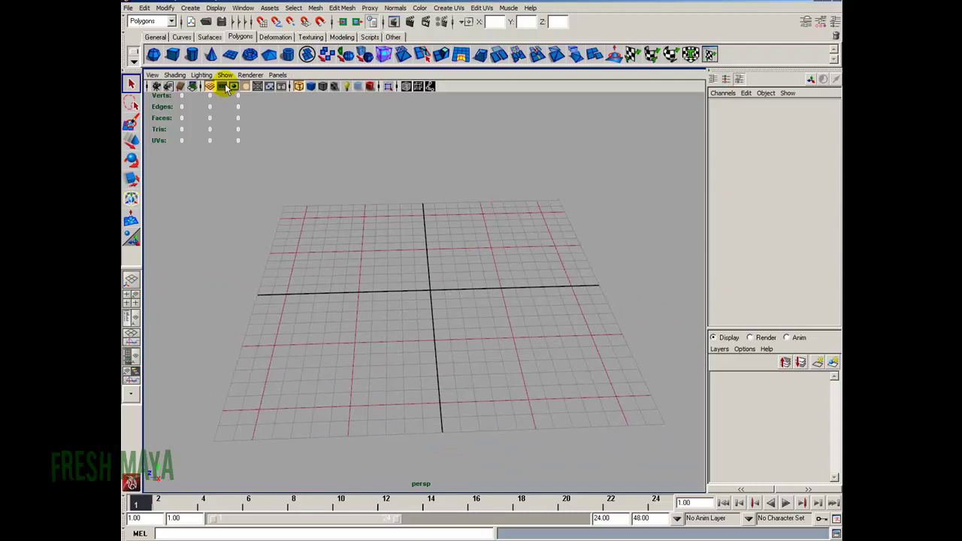
Step: Create a polygon cube, stretch it along Z, and enlarge it uniformly to a scale of about 12.9 × 12.9 × 26.2
left_click(154, 54)
left_click_drag(350, 315, 347, 319, "alt")
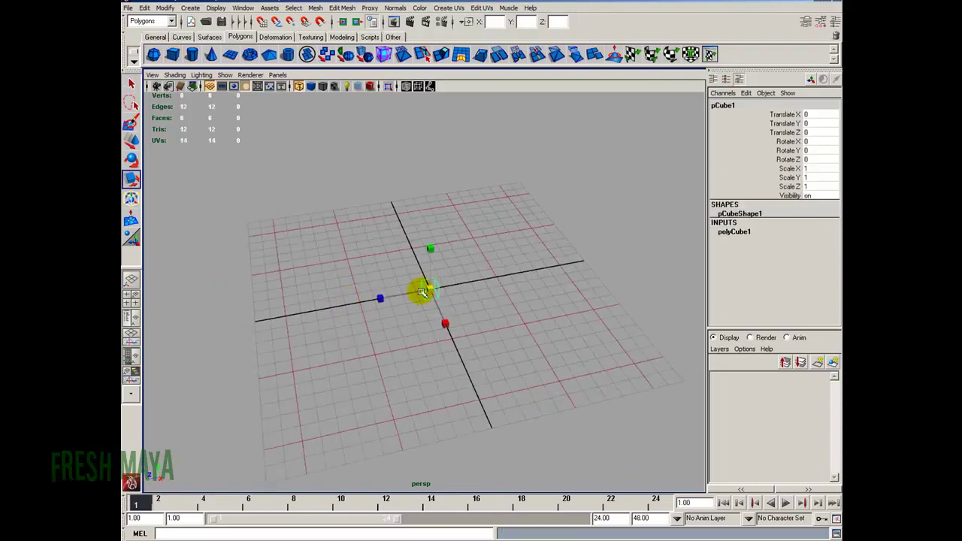
left_click_drag(383, 301, 327, 304)
right_click_drag(327, 303, 444, 335, "alt")
left_click_drag(444, 335, 451, 317, "alt")
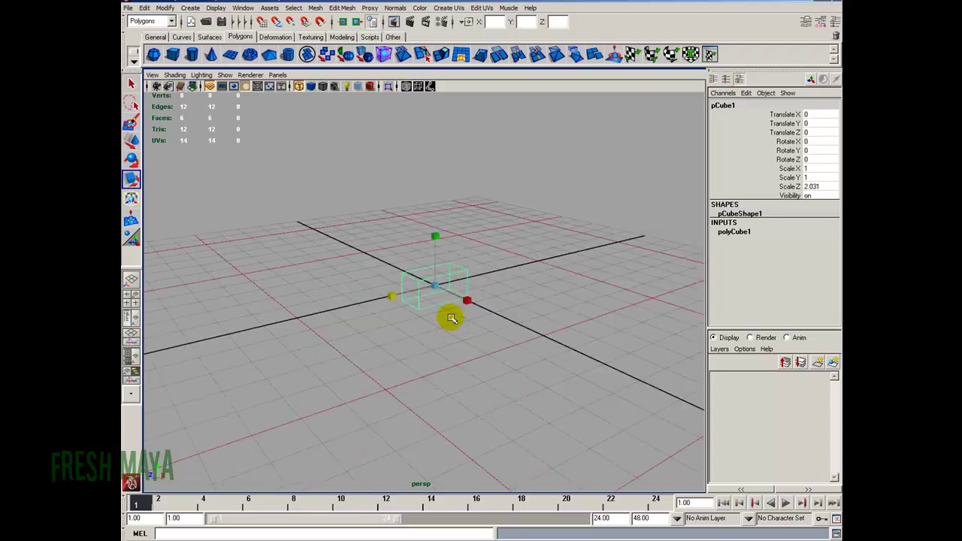
left_click_drag(436, 286, 657, 351)
right_click_drag(656, 351, 404, 346, "alt")
left_click_drag(428, 290, 482, 331)
right_click_drag(298, 225, 382, 239, "alt")
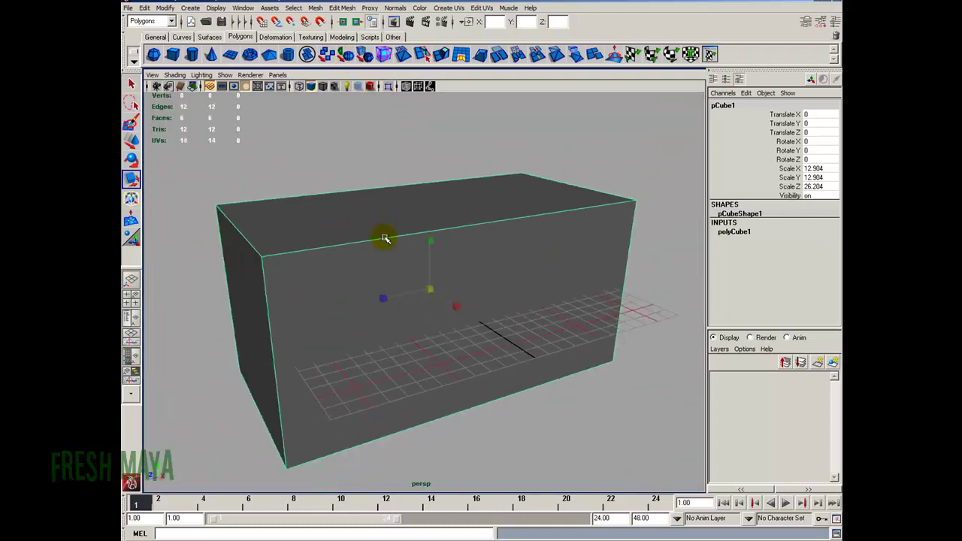
Step: Hide the viewport grid and shorten the box along Z to a scale of about 21.7
left_click(210, 87)
scroll(436, 339, "down", 4)
scroll(424, 337, "up", 2)
left_click_drag(436, 339, 339, 323, "alt")
right_click_drag(339, 322, 374, 281, "alt")
left_click_drag(375, 280, 370, 308)
Step: Select the five edges around the top and one end of the box and bevel them
right_click_drag(445, 182, 447, 159)
left_click_drag(408, 165, 586, 279)
left_click_drag(586, 279, 543, 299, "alt")
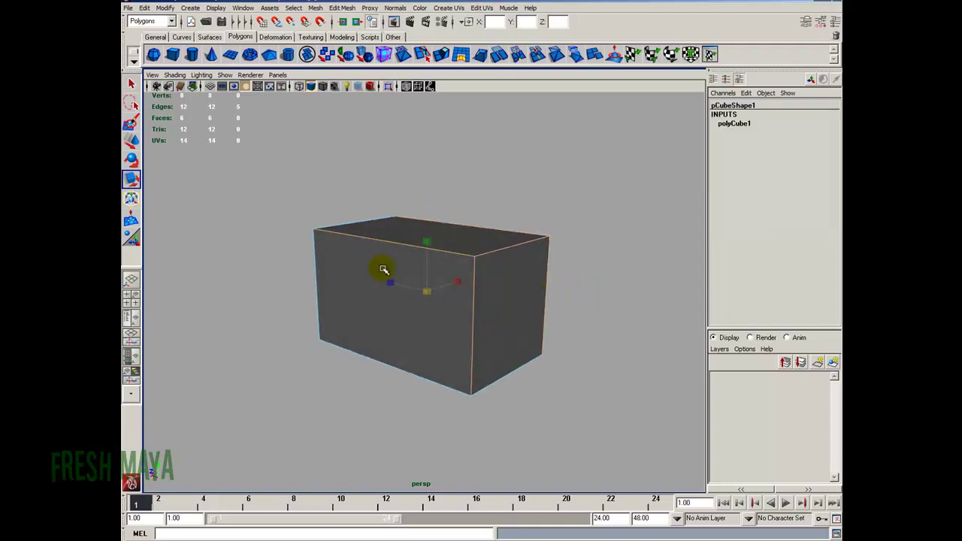
left_click_drag(458, 316, 436, 195, "alt")
left_click(342, 8)
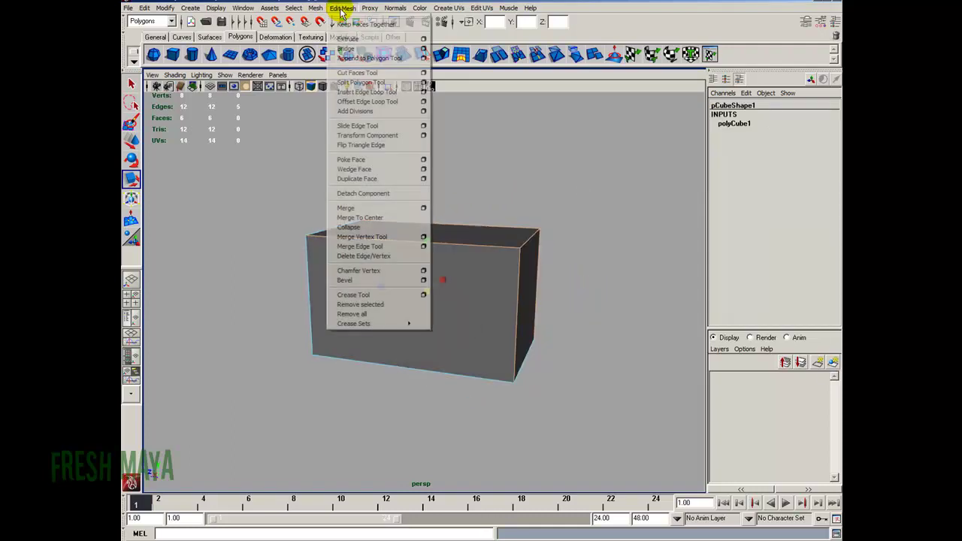
left_click(378, 280)
Step: Set the bevel's segments to 2
left_click_drag(426, 285, 378, 315, "alt")
left_click(796, 141)
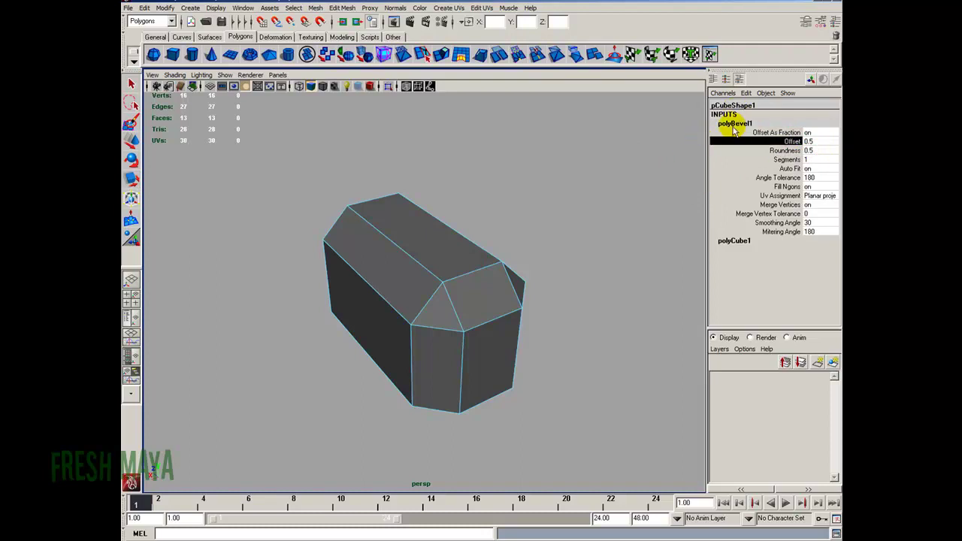
left_click(789, 160)
double_click(807, 161)
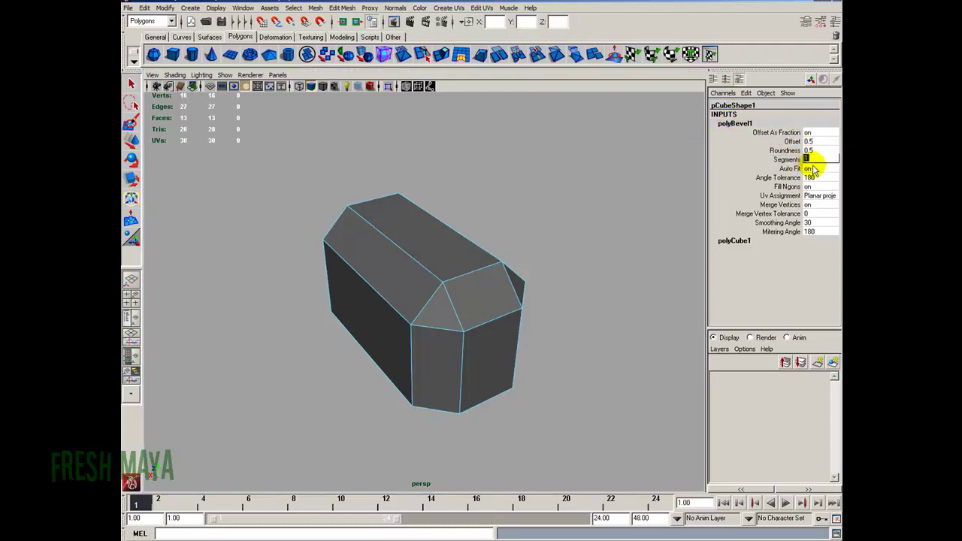
type("2")
key("Return")
left_click_drag(458, 278, 526, 263, "alt")
left_click_drag(499, 338, 393, 198, "alt")
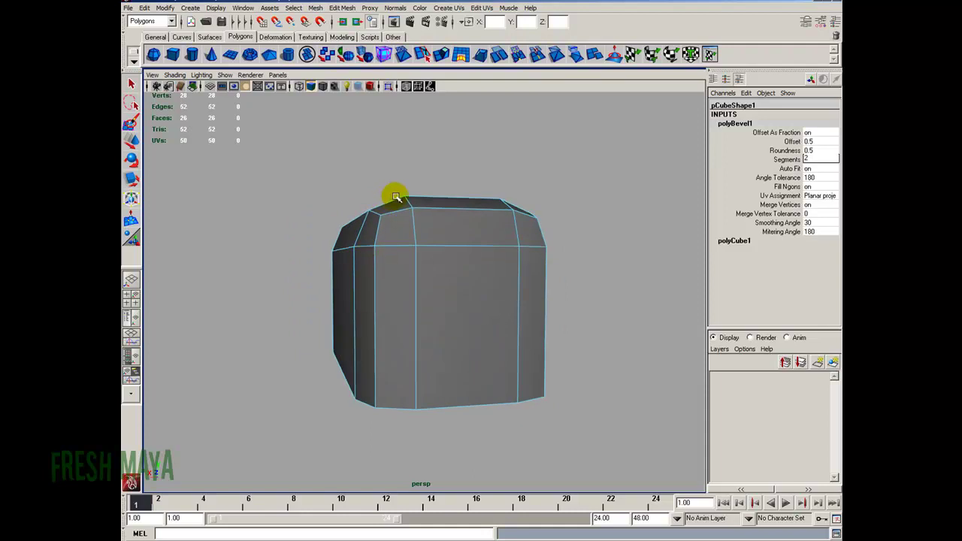
right_click_drag(393, 198, 396, 210, "alt")
left_click_drag(364, 232, 462, 304, "alt")
Step: Increase the bevel's offset to 0.61
left_click(788, 157)
left_click_drag(372, 290, 391, 275, "alt")
left_click_drag(461, 285, 379, 301, "alt")
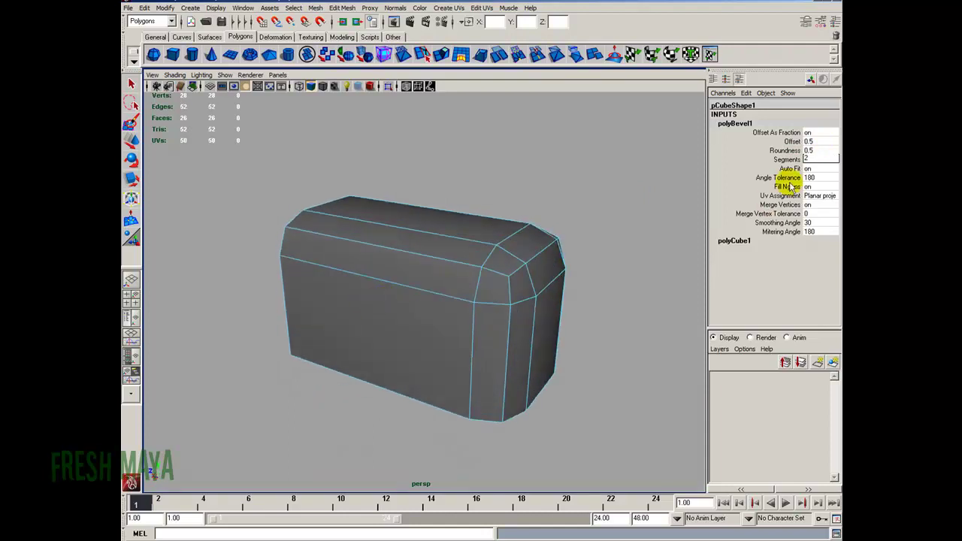
left_click(792, 141)
left_click_drag(501, 266, 513, 285, "alt")
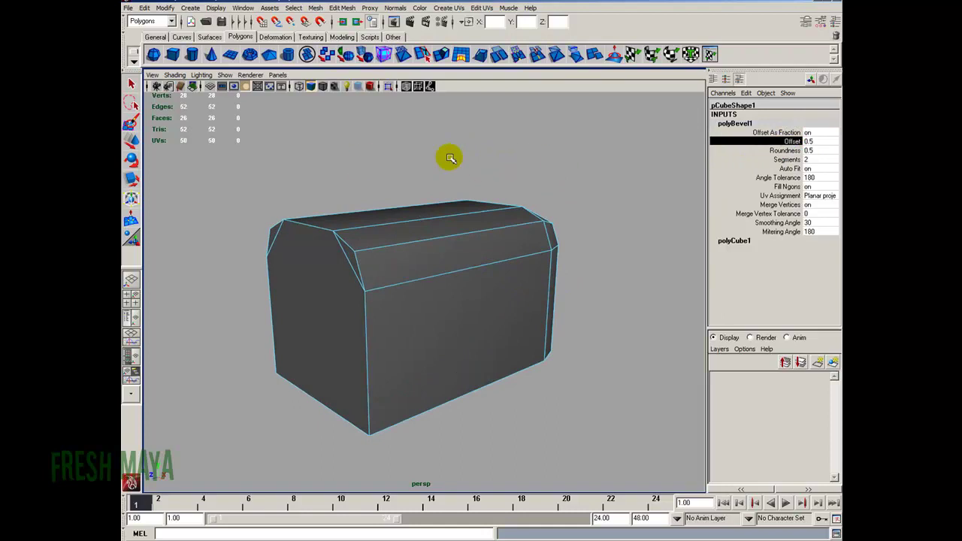
right_click_drag(518, 234, 466, 223, "alt")
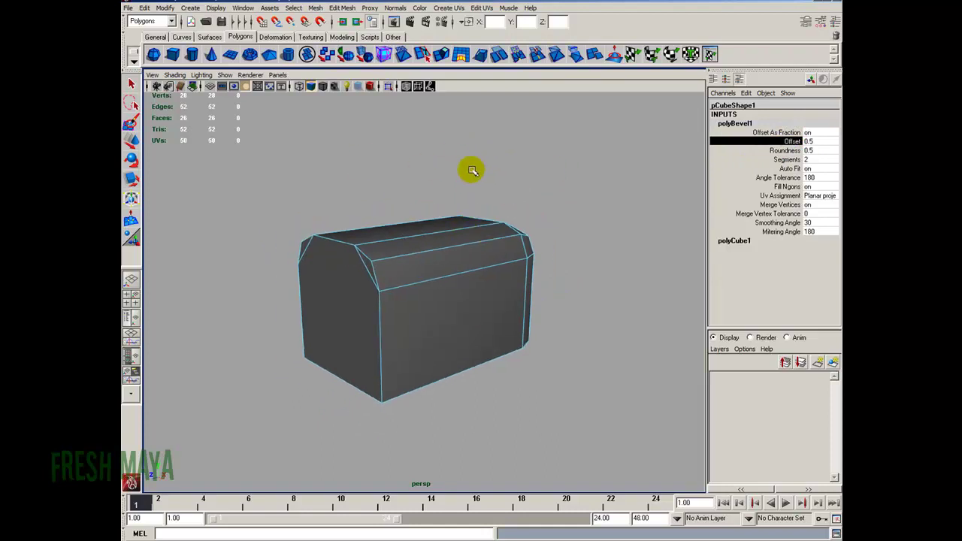
mouse_move(468, 174)
middle_mouse_down()
mouse_move(479, 172)
mouse_move(456, 174)
mouse_move(467, 175)
middle_mouse_up()
right_click_drag(218, 273, 314, 259, "alt")
middle_click_drag(314, 259, 321, 263, "alt")
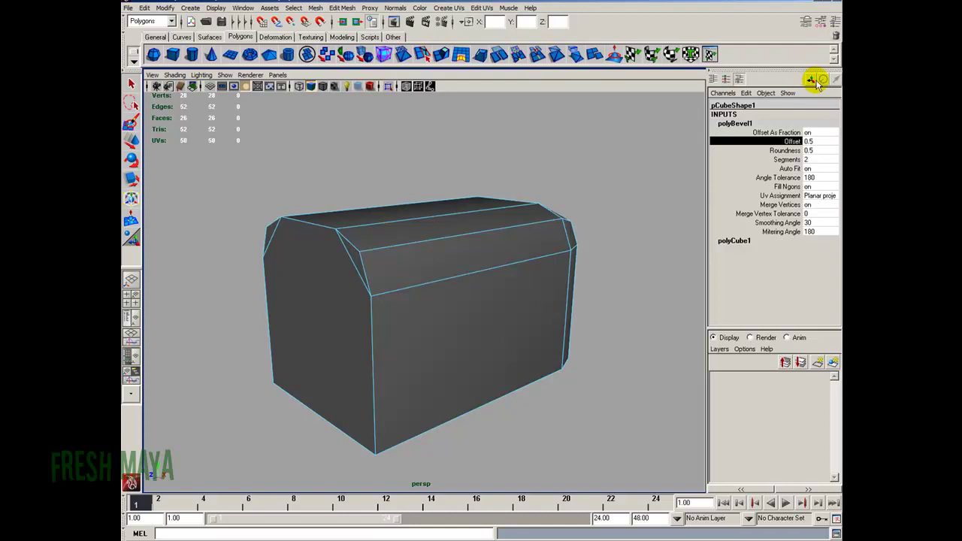
left_click_drag(549, 319, 490, 318, "alt")
mouse_move(465, 187)
middle_mouse_down()
mouse_move(481, 188)
mouse_move(461, 194)
mouse_move(479, 190)
mouse_move(470, 190)
middle_mouse_up()
left_click_drag(470, 191, 434, 238, "alt")
Step: Switch the box to edge selection mode
right_click(369, 182)
right_click(415, 284)
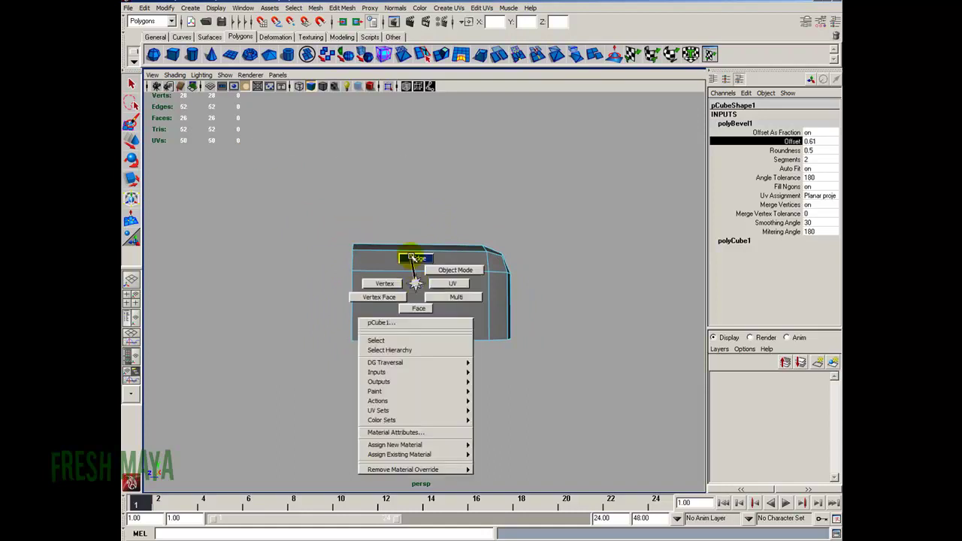
left_click(415, 258)
right_click(422, 282)
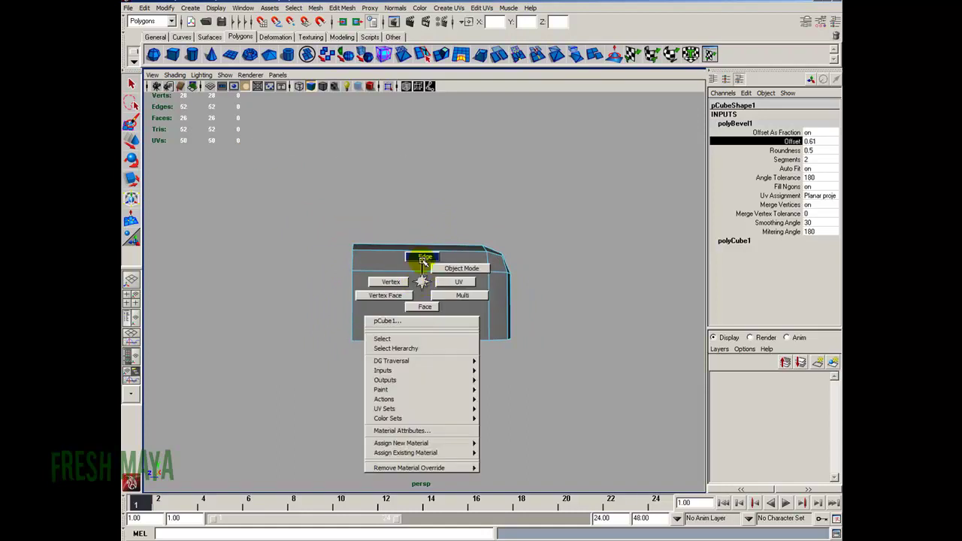
left_click(423, 257)
Step: Try to select all edges of the box and deselect the ones in the already bevelled area
left_click_drag(279, 196, 608, 379)
key("r")
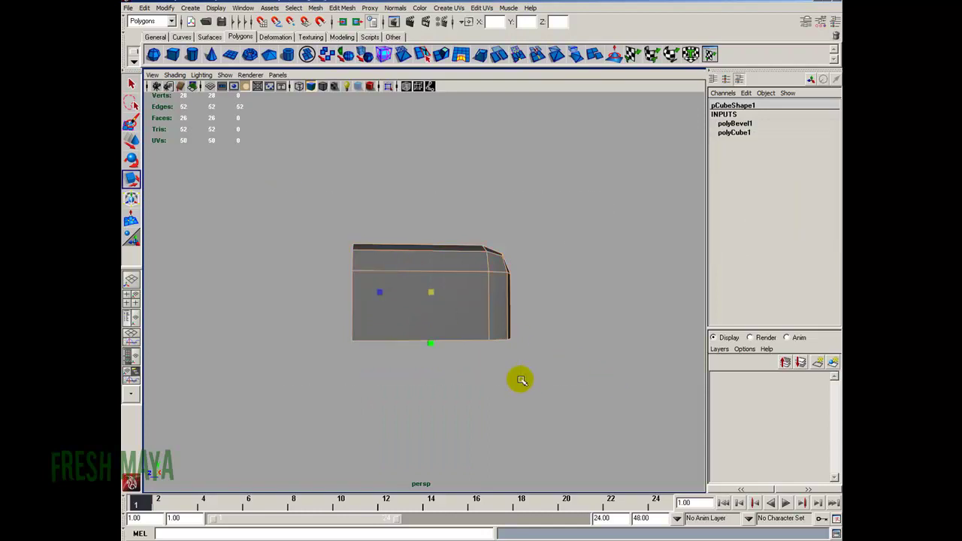
mouse_move(417, 276)
left_mouse_down("alt")
mouse_move(438, 275)
mouse_move(427, 267)
left_mouse_up("alt")
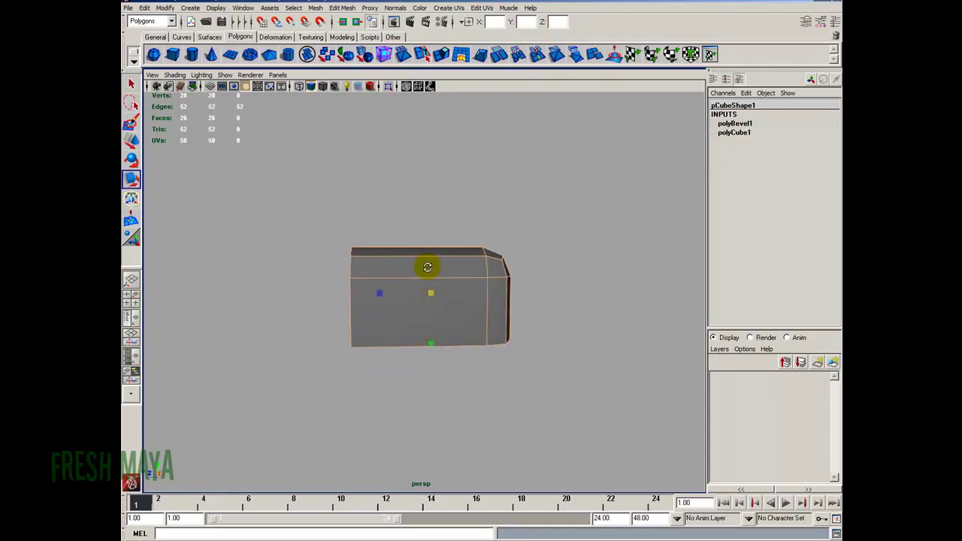
left_click_drag(392, 190, 443, 236)
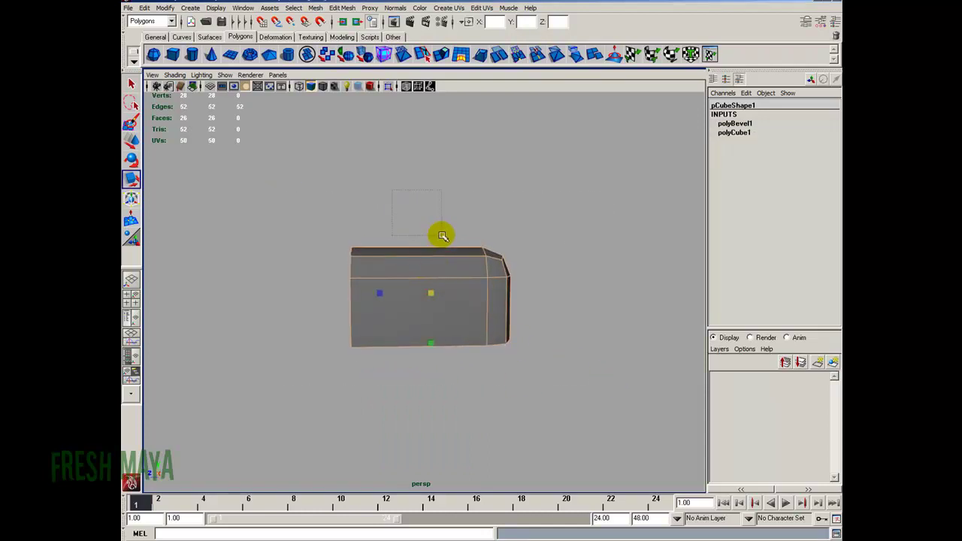
left_click_drag(503, 280, 539, 304)
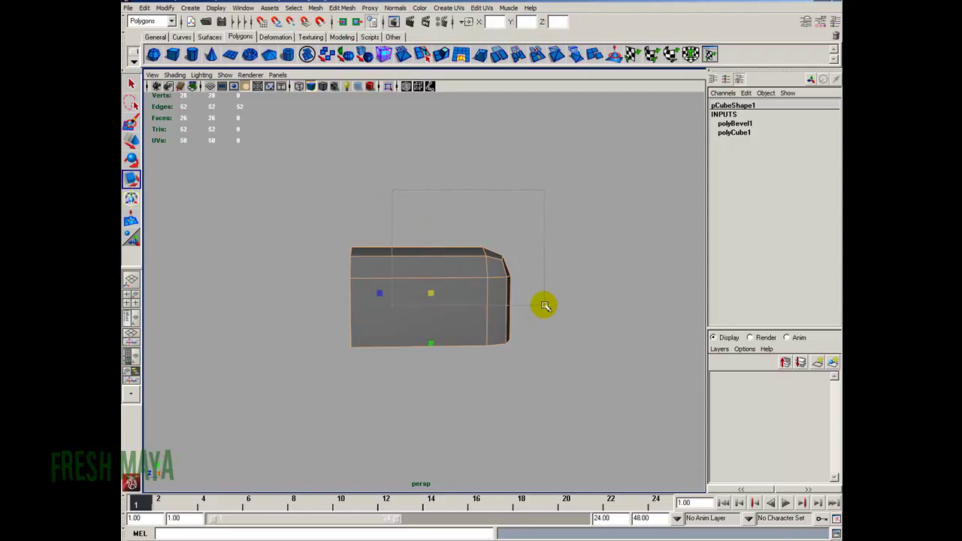
Step: Select the four stray diagonal edges across the corners of the unbevelled end and bottom faces and delete them
left_click_drag(363, 301, 414, 172, "alt")
left_click(324, 200, "shift")
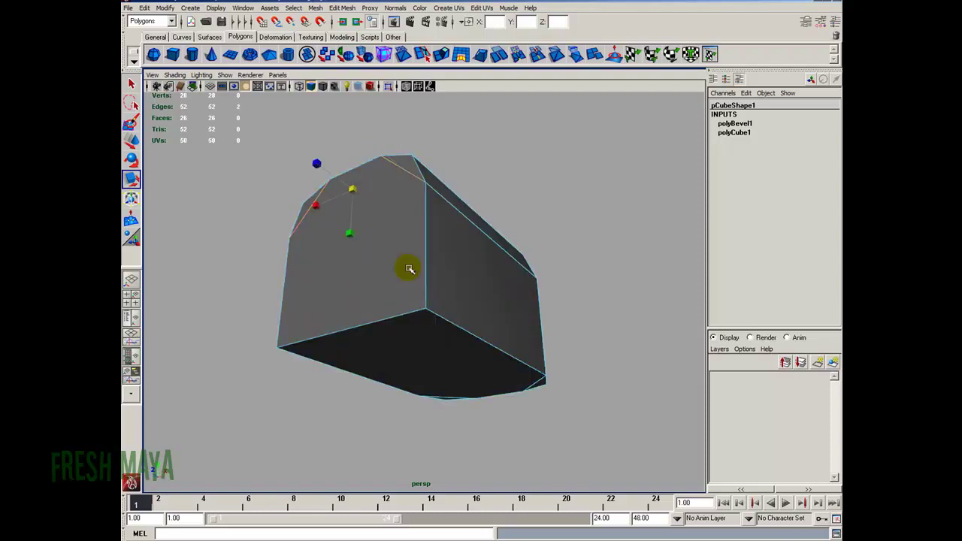
left_click_drag(408, 266, 387, 312, "alt")
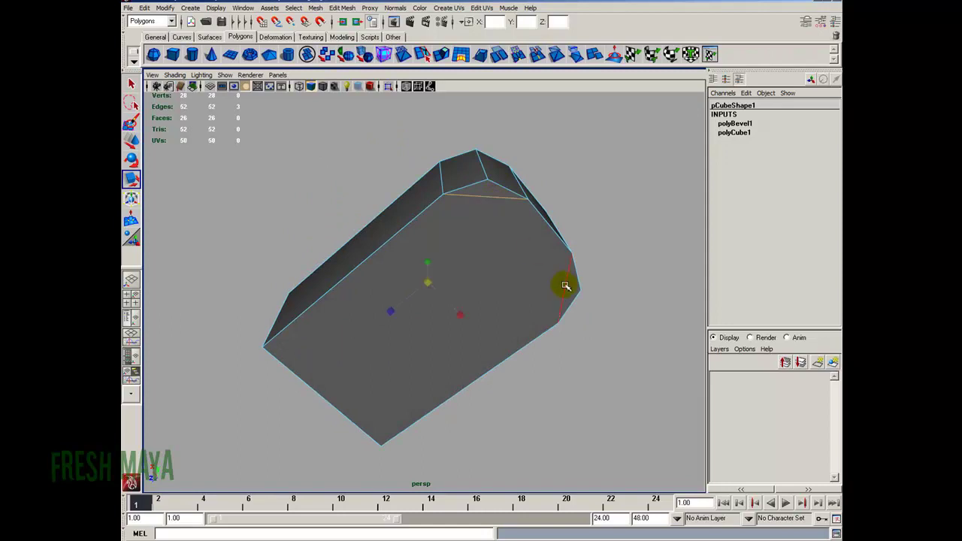
right_click_drag(593, 288, 511, 283, "alt")
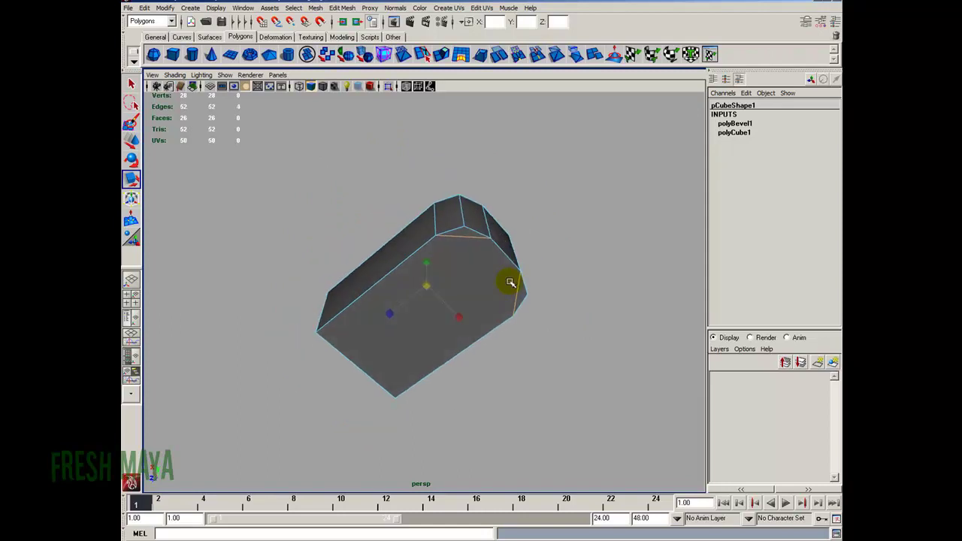
key("Delete")
Step: Select only the outline edges of the unbevelled end and bottom faces and bevel them
left_click_drag(449, 281, 441, 313, "alt")
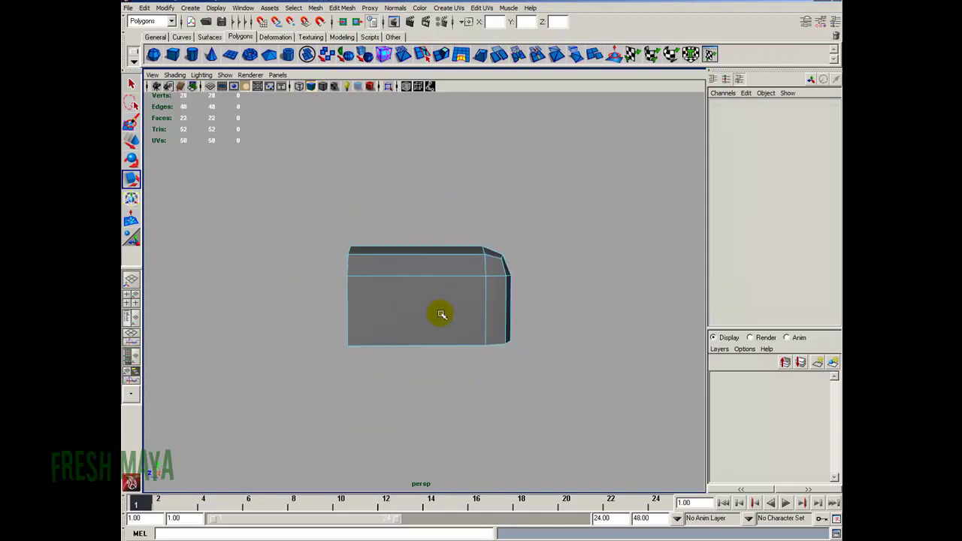
left_click_drag(292, 180, 595, 384)
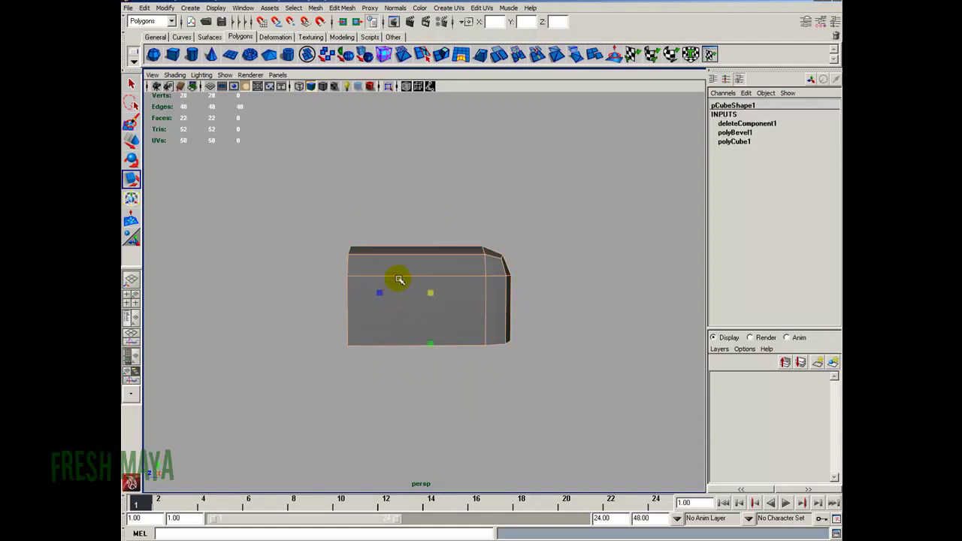
left_click_drag(472, 257, 550, 300)
left_click_drag(477, 243, 530, 301)
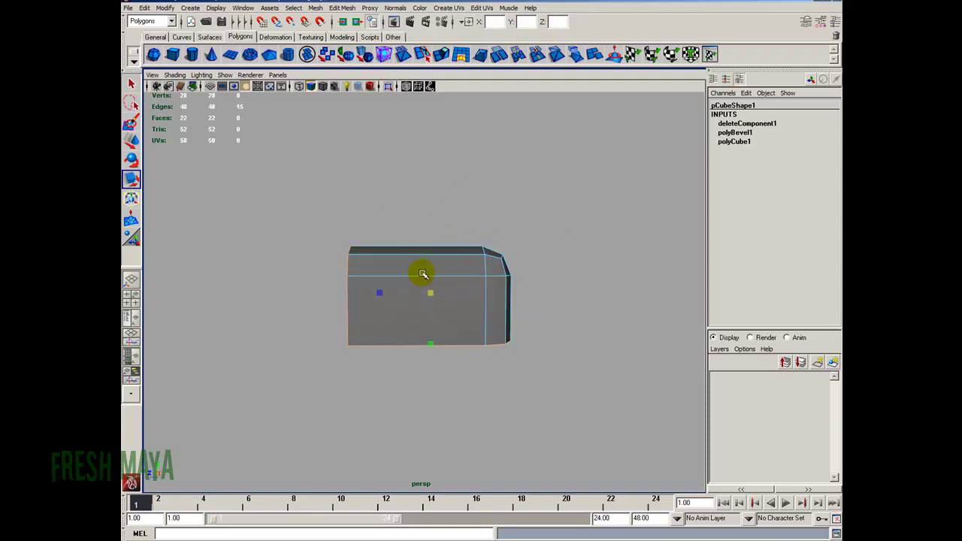
left_click_drag(329, 298, 334, 305, "alt")
left_click_drag(236, 288, 330, 302, "alt")
left_click(347, 8)
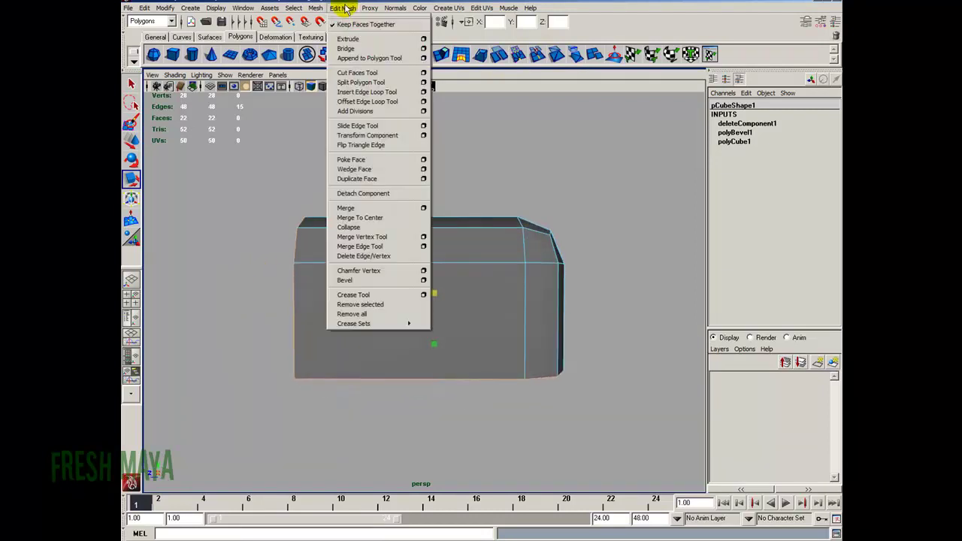
left_click(374, 279)
Step: Set the new bevel's segments to 2 and adjust its offset
left_click_drag(377, 281, 651, 221, "alt")
double_click(814, 160)
type("2")
key("Return")
left_click_drag(451, 236, 511, 266, "alt")
left_click(793, 141)
middle_click_drag(669, 187, 660, 191)
left_click_drag(661, 192, 537, 238, "alt")
left_click_drag(539, 236, 492, 267, "alt")
Step: Return the box to object mode and show it shaded and framed in the side view
left_click(471, 284)
left_click(472, 279)
key("space")
key("space")
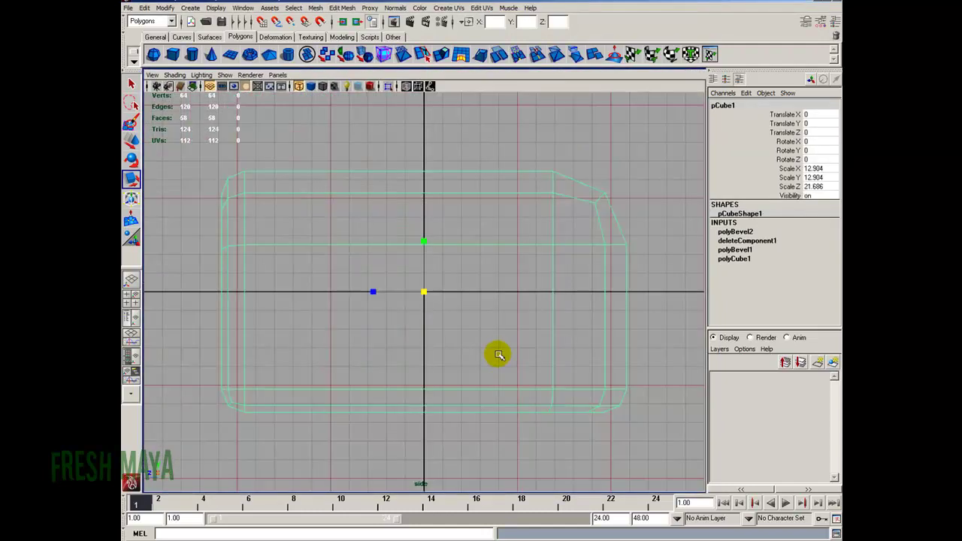
key("5")
key("f")
middle_click_drag(430, 283, 454, 275, "alt")
right_click_drag(591, 293, 505, 286, "alt")
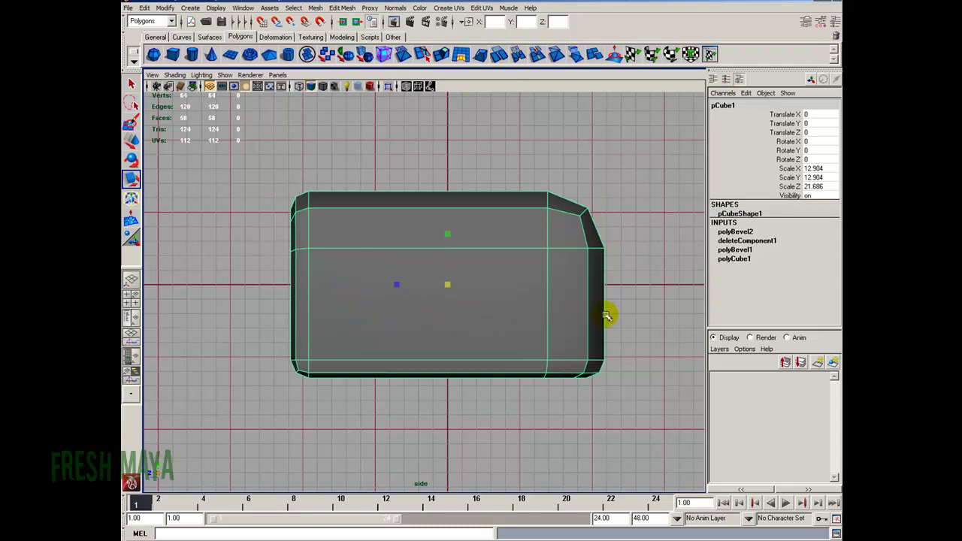
scroll(376, 284, "up", 1)
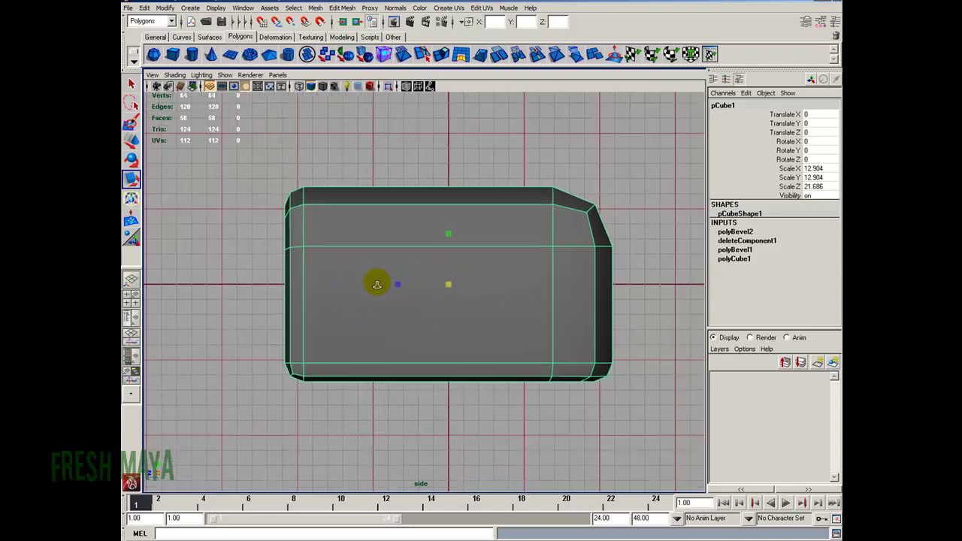
Step: Cut a vertical line through the box near its less rounded end with the Cut Faces Tool
right_click(377, 241, "shift")
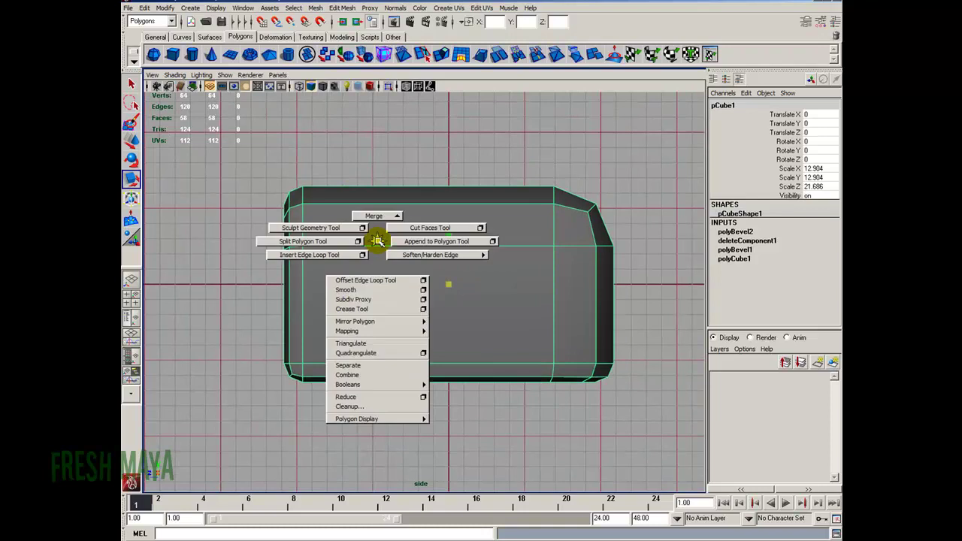
right_click_drag(377, 241, 420, 231, "shift")
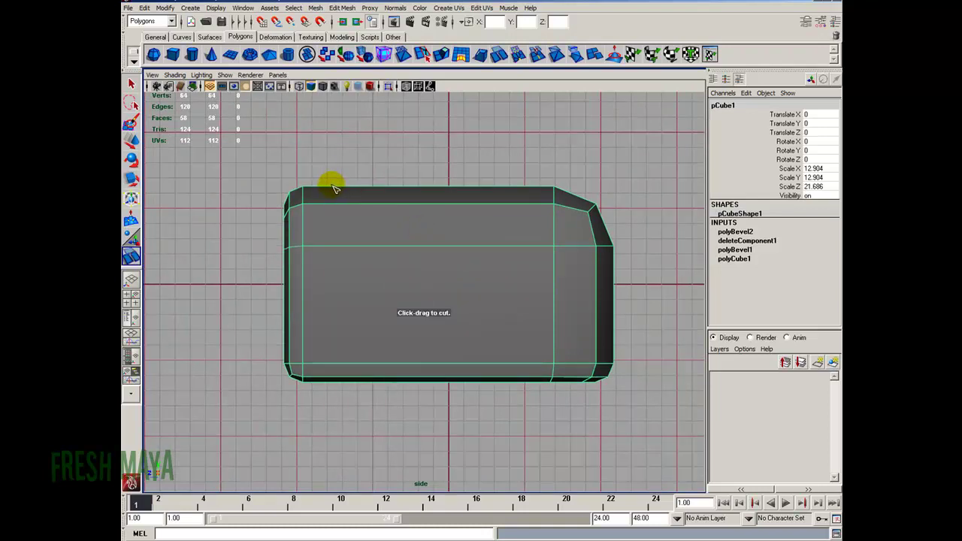
left_click_drag(329, 186, 328, 342)
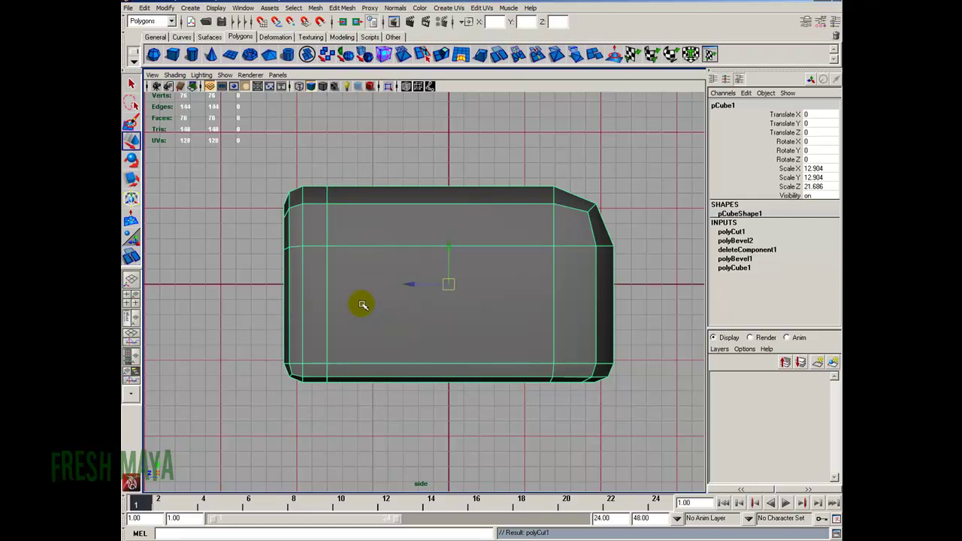
Step: Cut two horizontal lines through the box with the Cut Faces Tool, one in the lower half and one near mid-height
right_click_drag(363, 304, 399, 286, "shift")
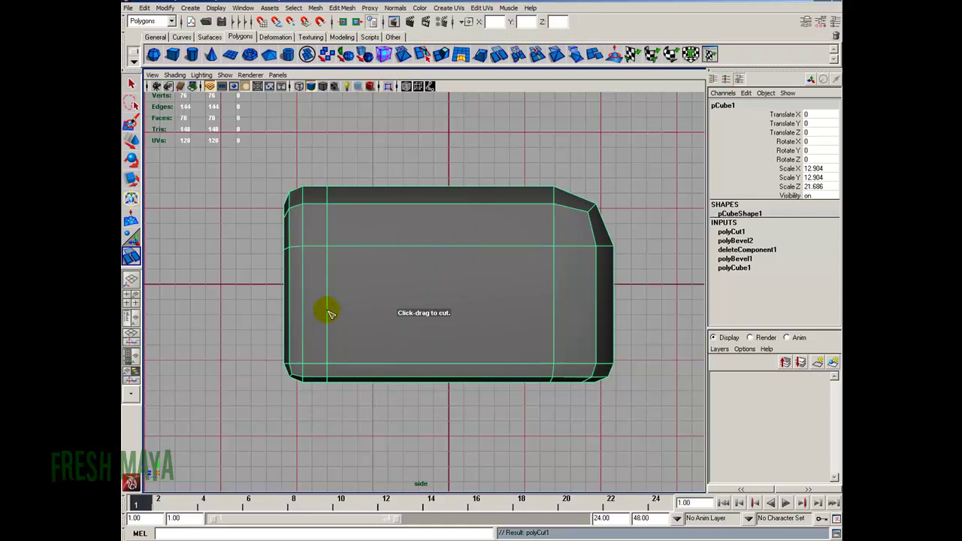
left_click_drag(451, 323, 519, 327)
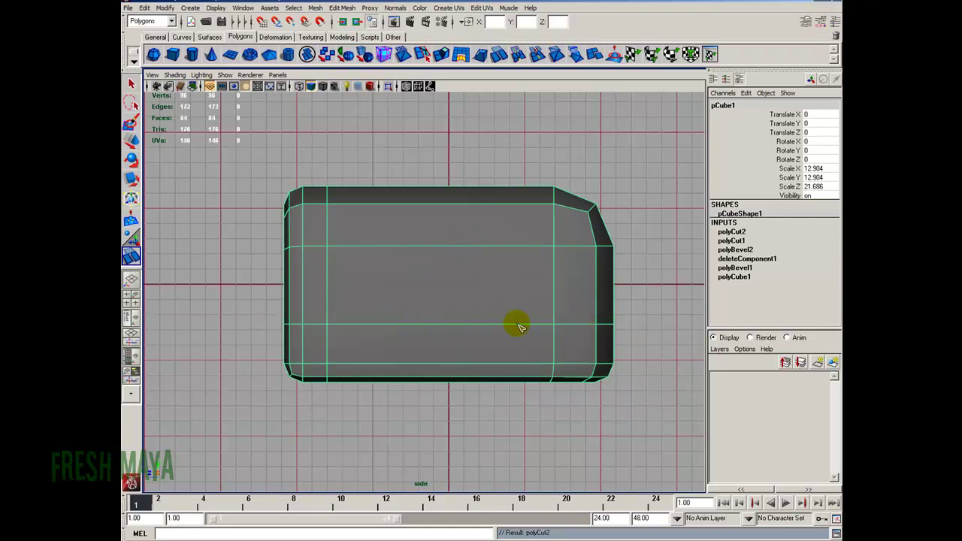
left_click_drag(387, 284, 389, 351)
key("ctrl+z")
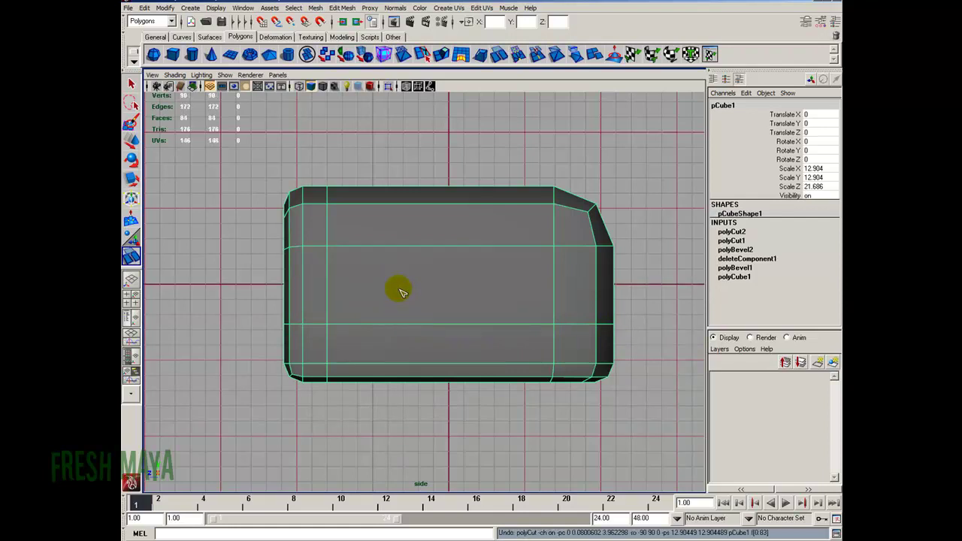
left_click_drag(402, 289, 419, 312)
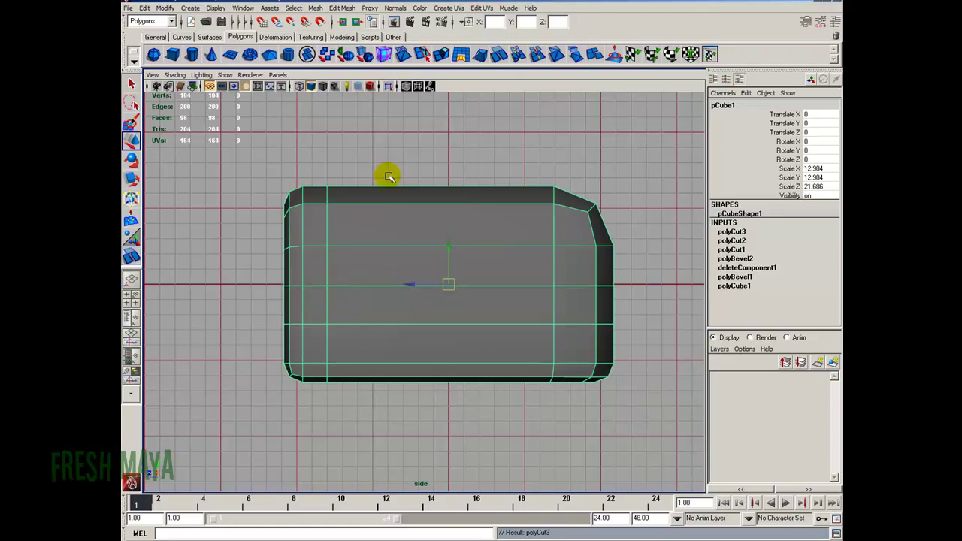
Step: Move the lower vertices of the vertical cut line inward to form a diagonal jog, and return the box to object mode
right_click(415, 233)
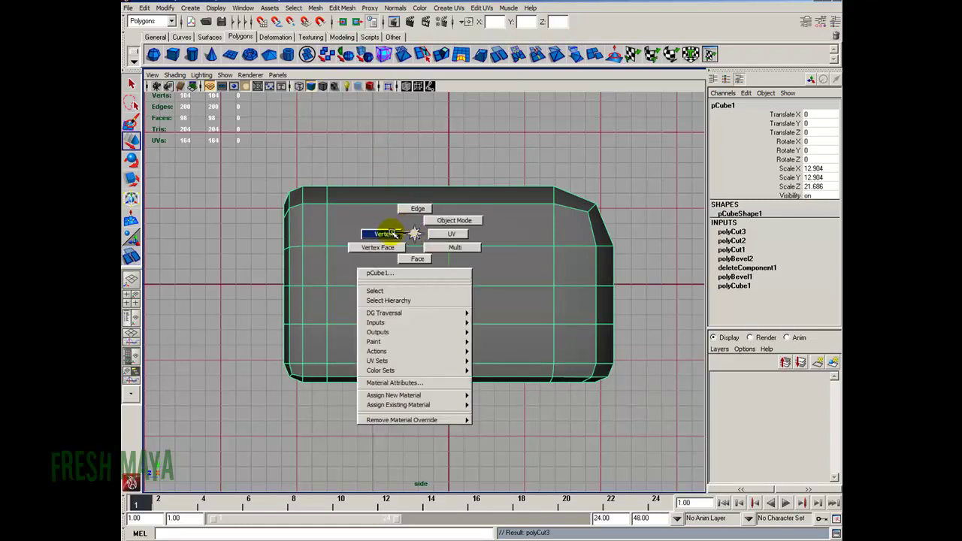
left_click(385, 234)
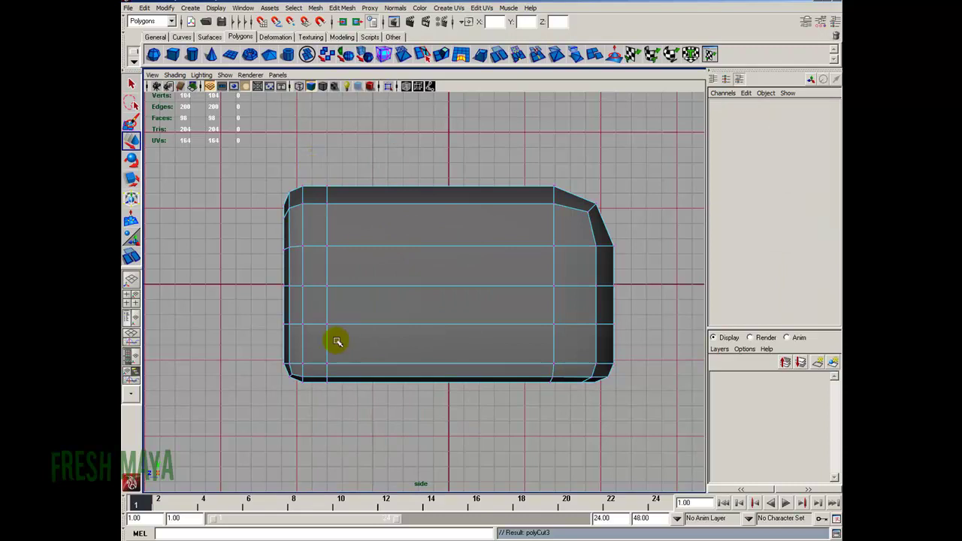
left_click(332, 369)
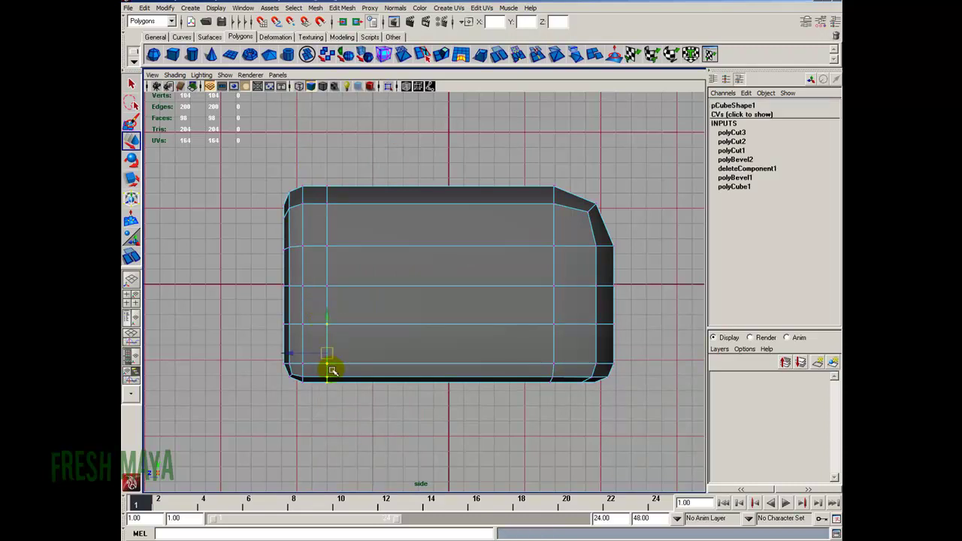
left_click_drag(313, 354, 361, 357)
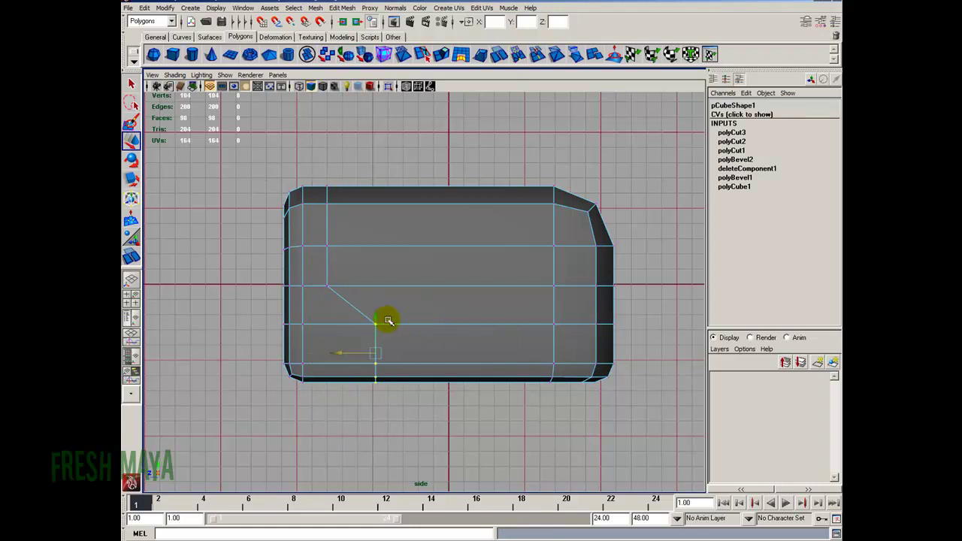
right_click_drag(233, 352, 350, 348, "alt")
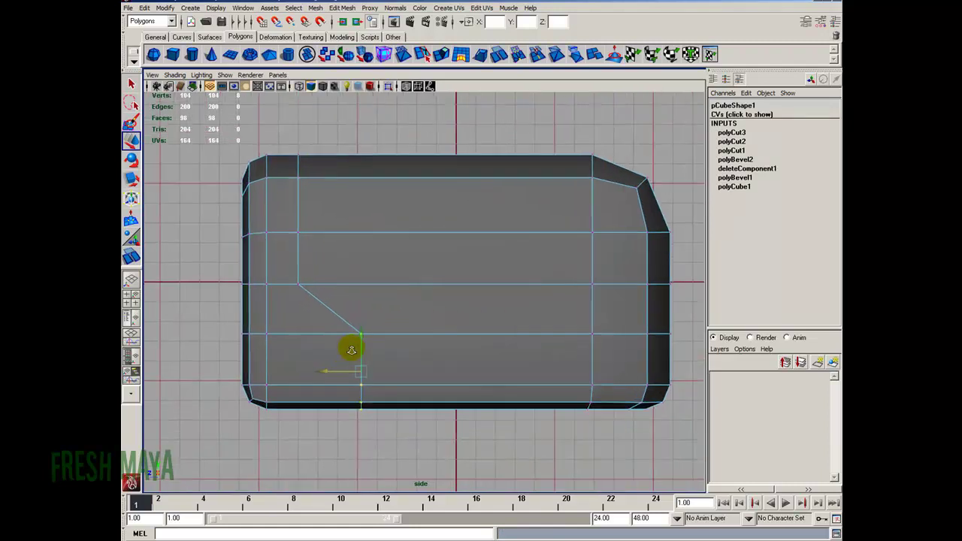
right_click_drag(449, 339, 385, 338, "alt")
middle_click_drag(360, 334, 345, 355, "alt")
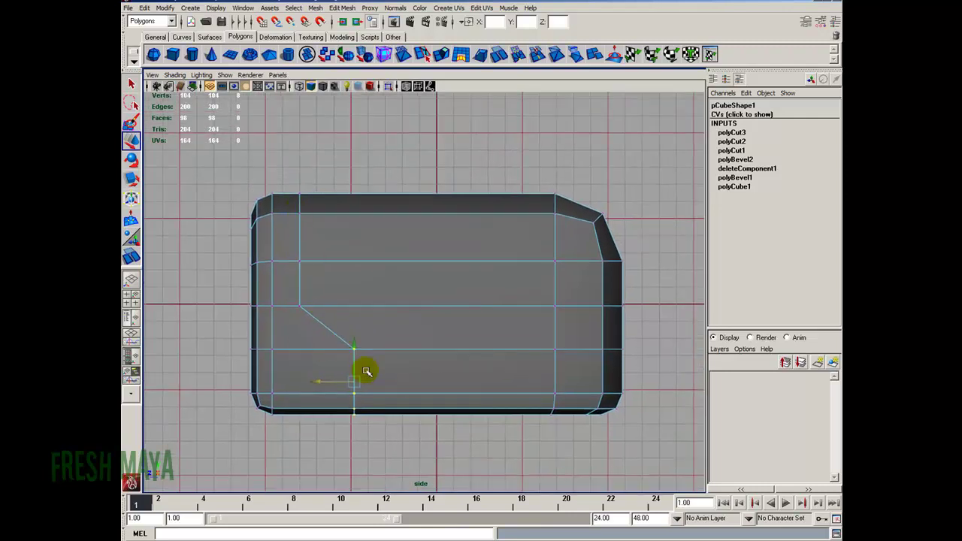
key("F8")
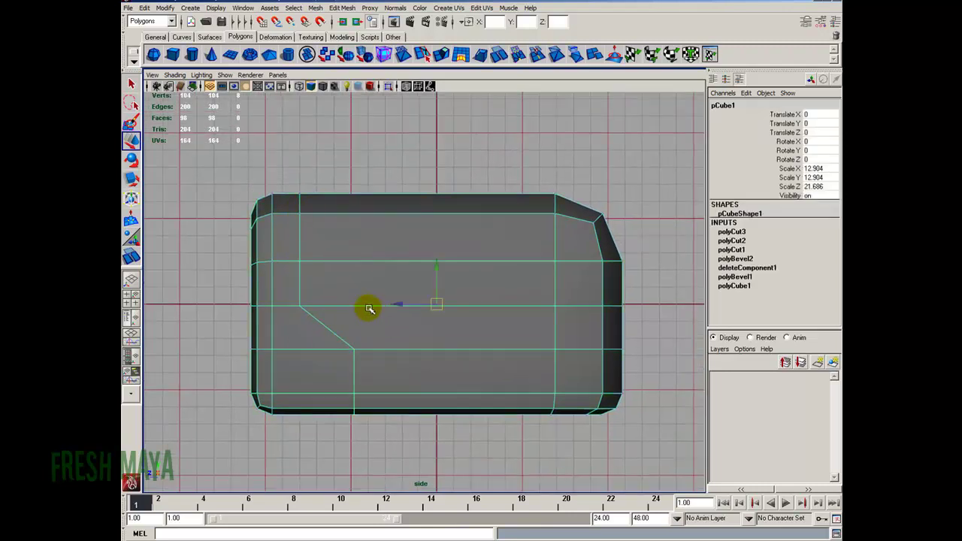
Step: Cut another horizontal line through the diagonal jog, slightly above its lower corner, with the Cut Faces Tool
scroll(336, 317, "down", 2)
scroll(371, 326, "up", 2)
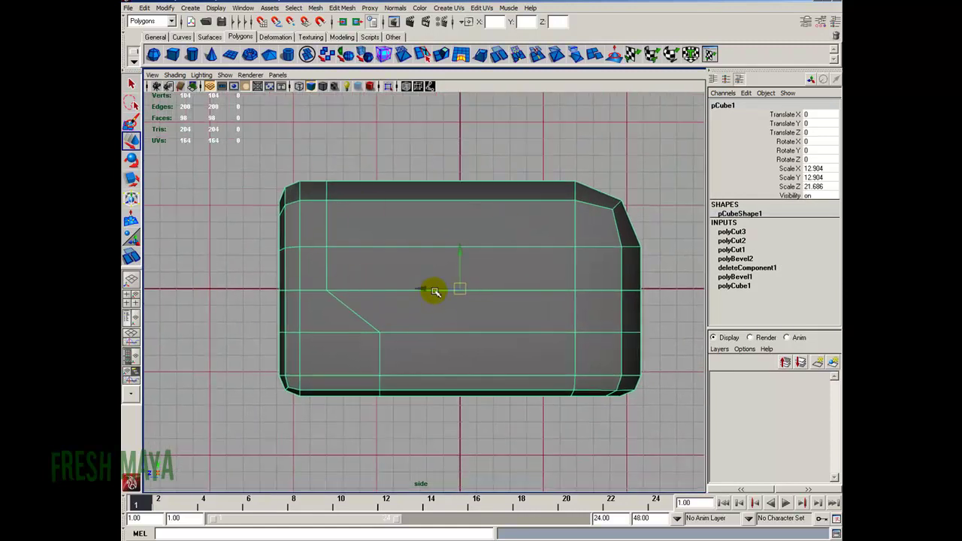
right_click_drag(300, 278, 362, 272, "alt")
middle_click_drag(367, 270, 356, 274, "alt")
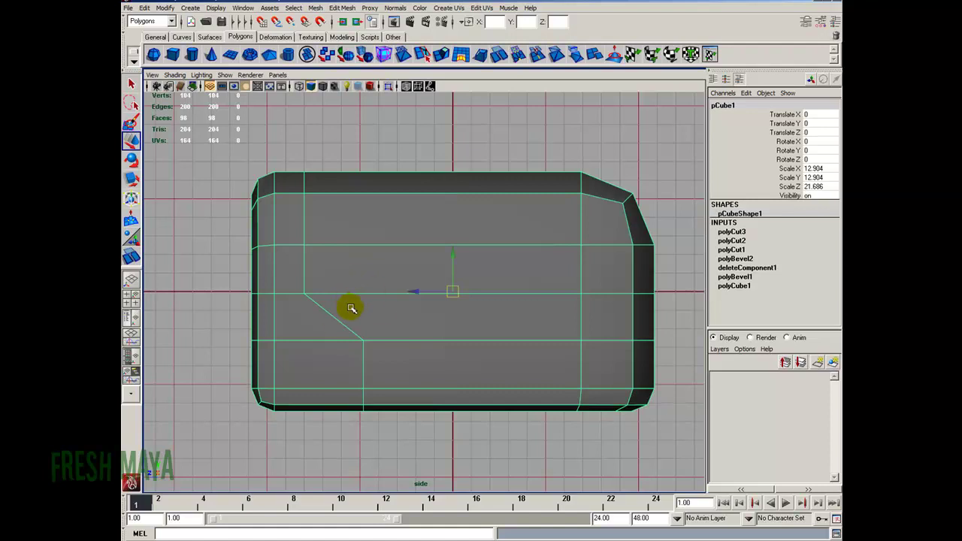
scroll(338, 300, "up", 1)
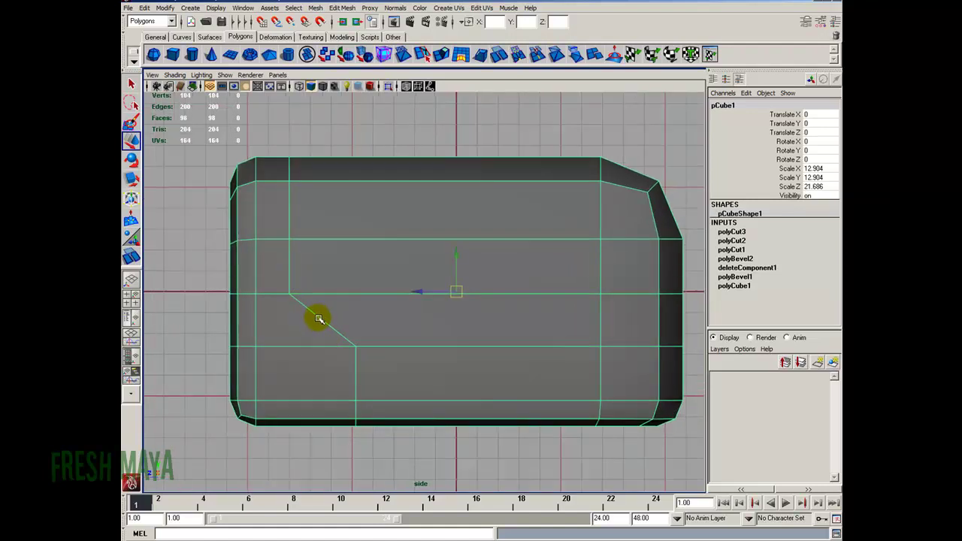
right_click_drag(351, 326, 374, 315, "shift")
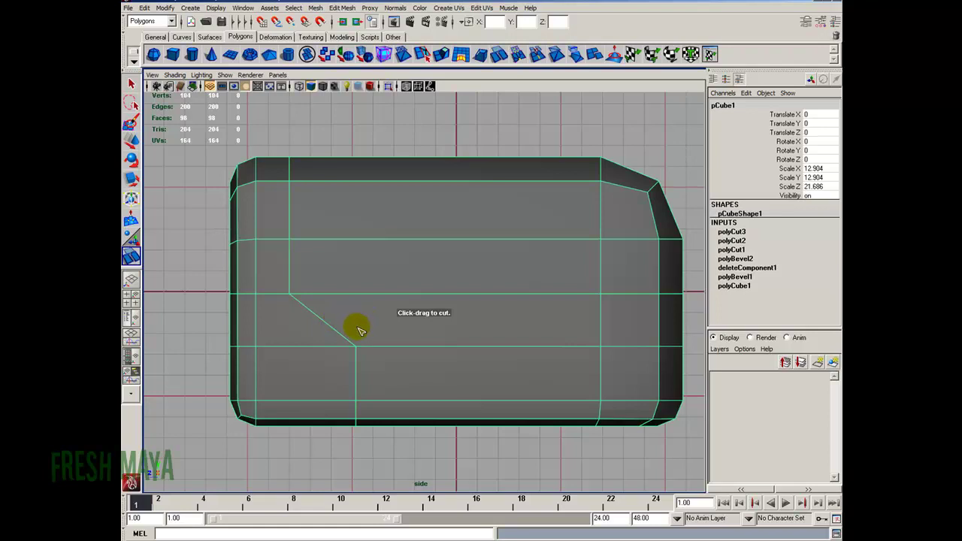
left_click_drag(360, 331, 365, 337)
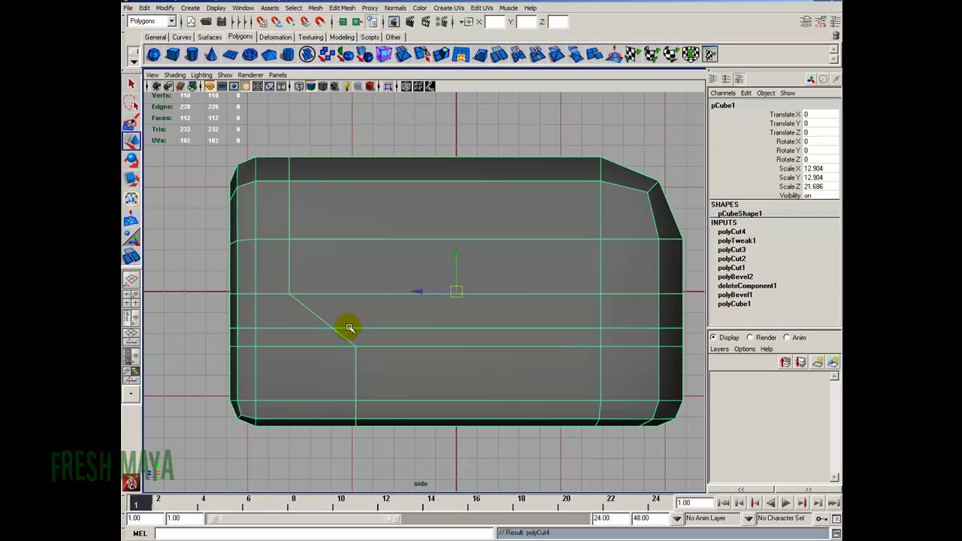
Step: Move the new vertices on the diagonal toward the box's near end to bend the jog into a curve, and return to object mode
key("F9")
left_click_drag(316, 313, 357, 355)
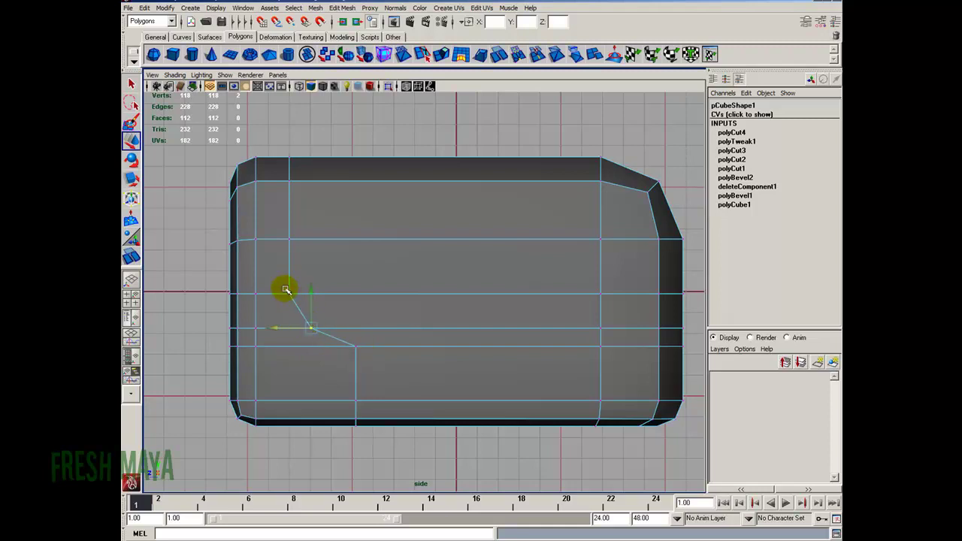
scroll(411, 347, "down", 2)
scroll(410, 346, "up", 3)
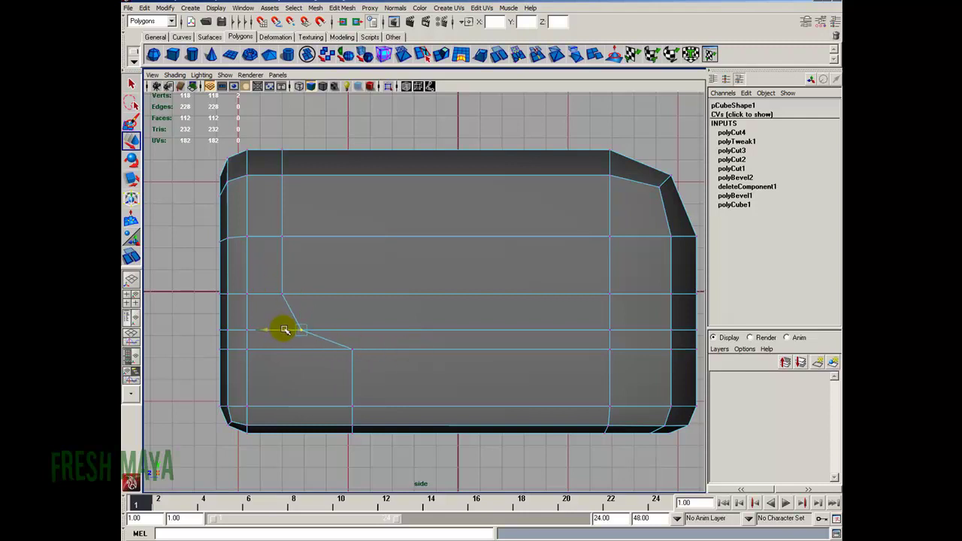
scroll(285, 329, "down", 1)
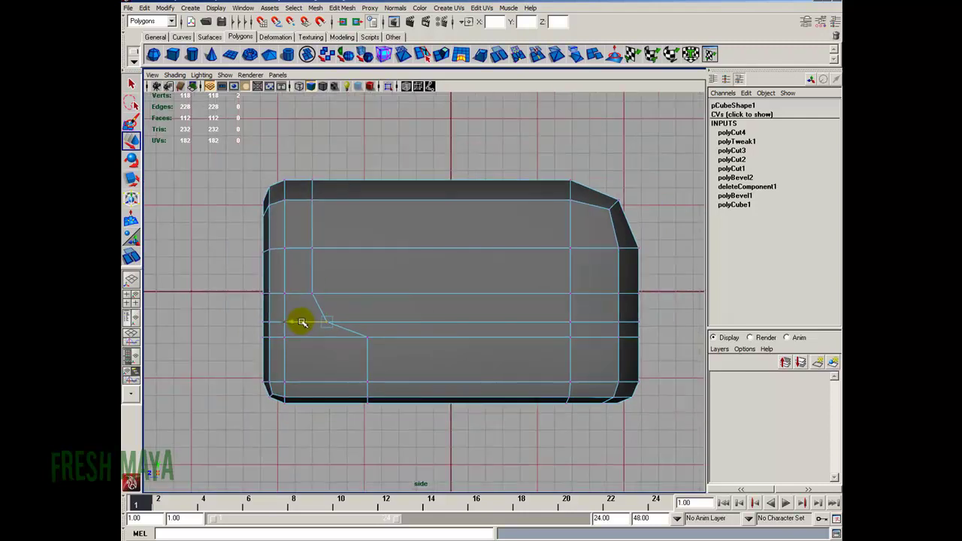
scroll(301, 322, "up", 1)
scroll(354, 329, "down", 2)
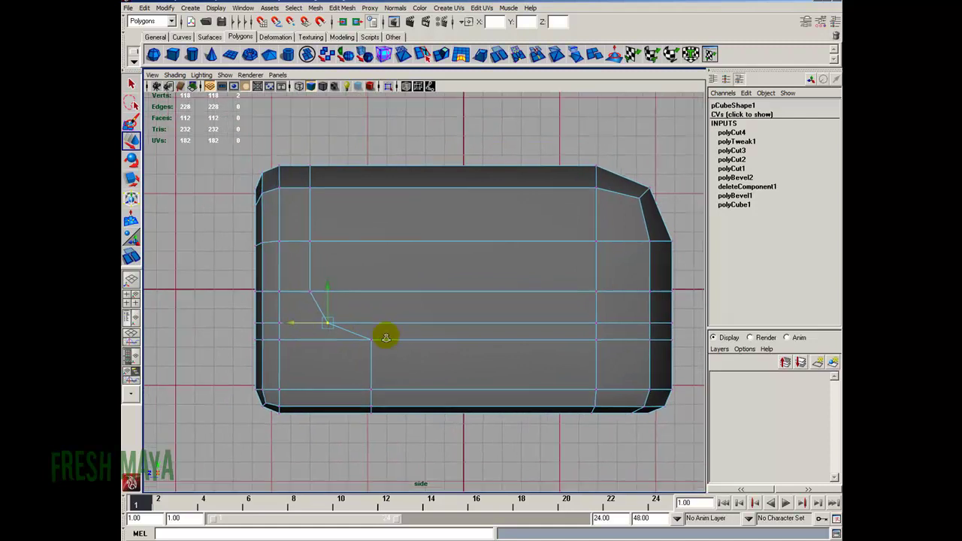
key("F8")
Step: Examine the box in the perspective view with the smooth preview, restore the unsmoothed display and frame the box
key("space")
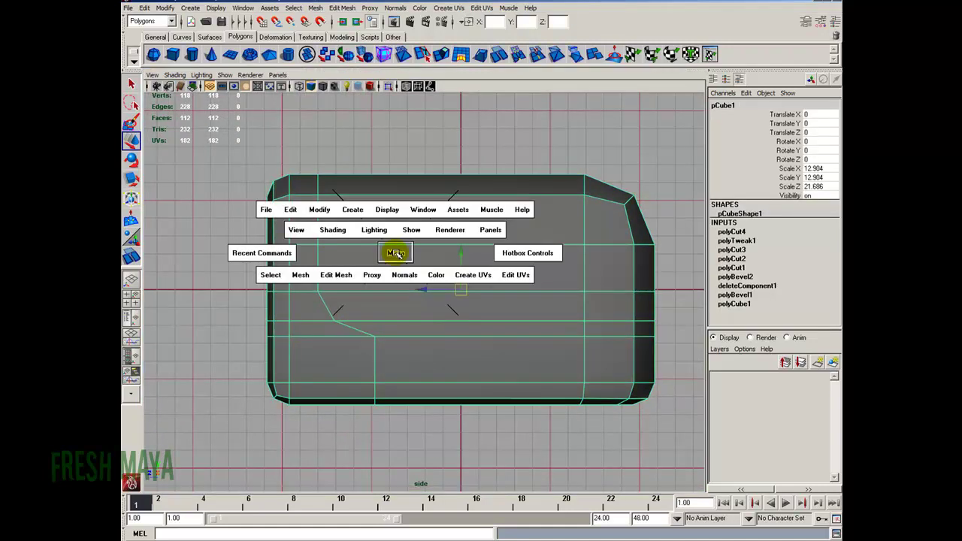
key("space")
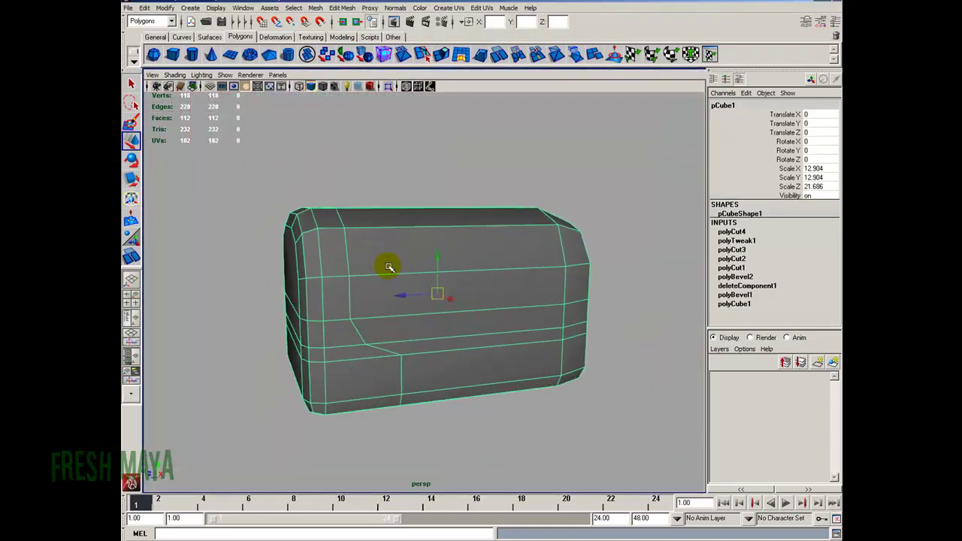
key("3")
left_click(396, 170)
left_click_drag(525, 282, 389, 298, "alt")
left_click(389, 298)
key("1")
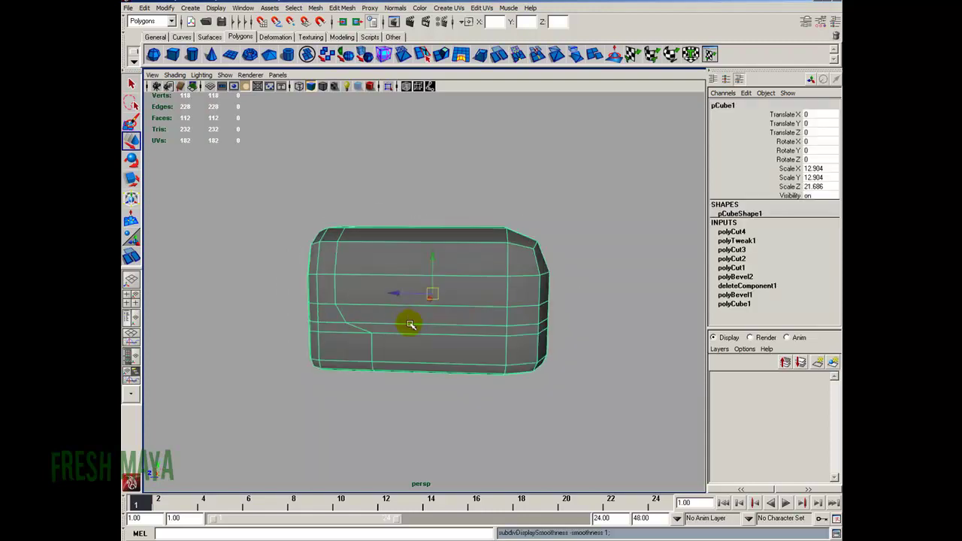
key("f")
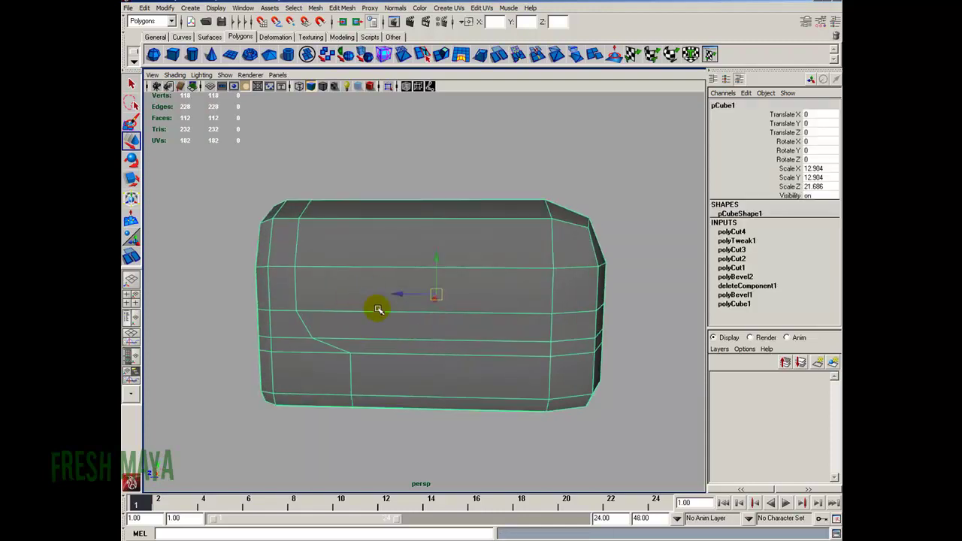
Step: Reset the Insert Edge Loop Tool, insert an edge loop right beside the stepped cut line, and close the tool settings
left_click_drag(322, 278, 354, 303, "alt")
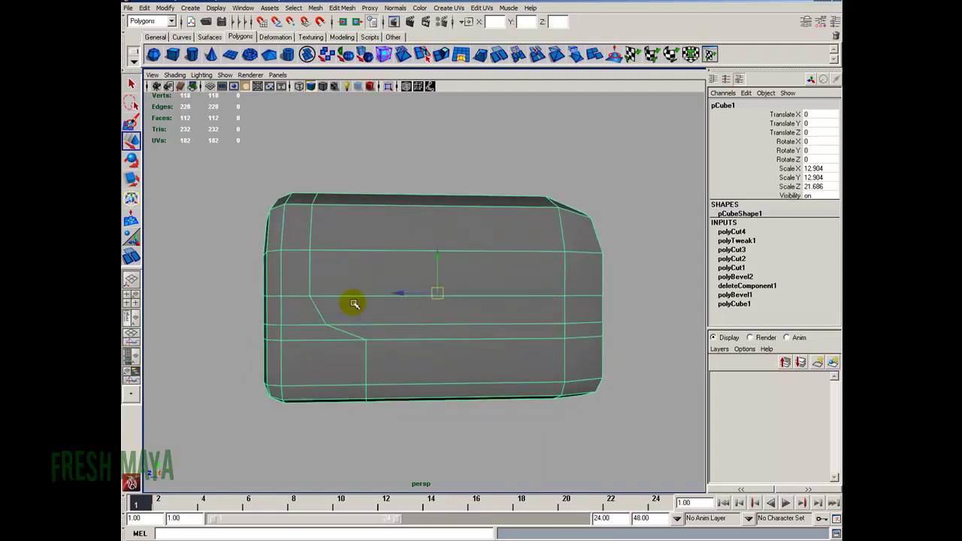
right_click_drag(362, 271, 345, 286, "shift")
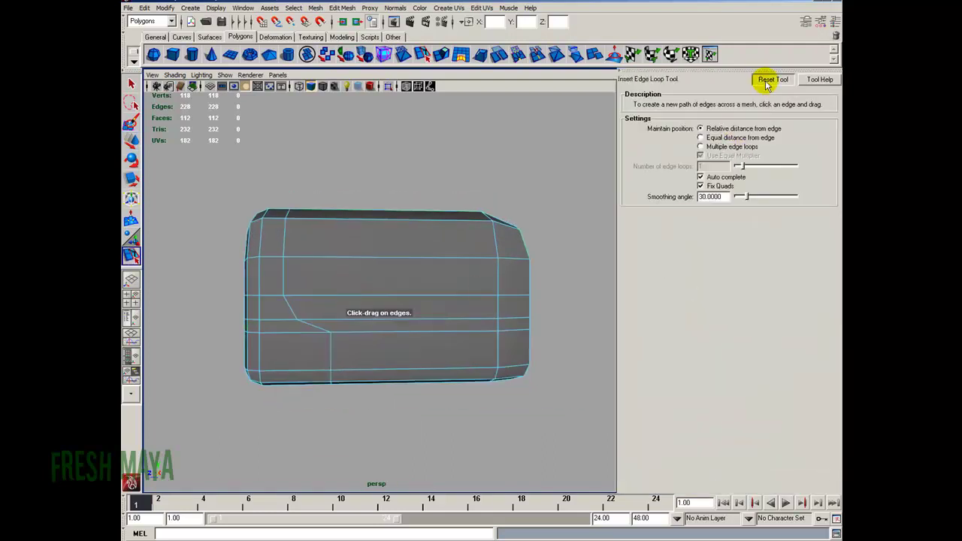
scroll(485, 299, "up", 4)
left_click_drag(491, 295, 361, 319, "alt")
scroll(455, 318, "down", 2)
right_click_drag(361, 320, 354, 312, "alt")
left_click_drag(348, 318, 294, 319)
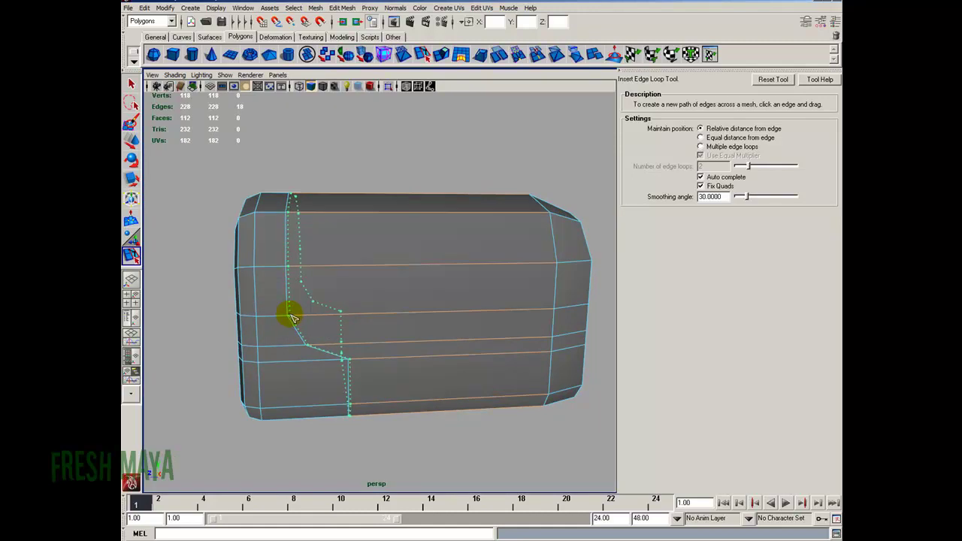
left_click_drag(293, 318, 290, 316)
right_click_drag(290, 315, 368, 304, "alt")
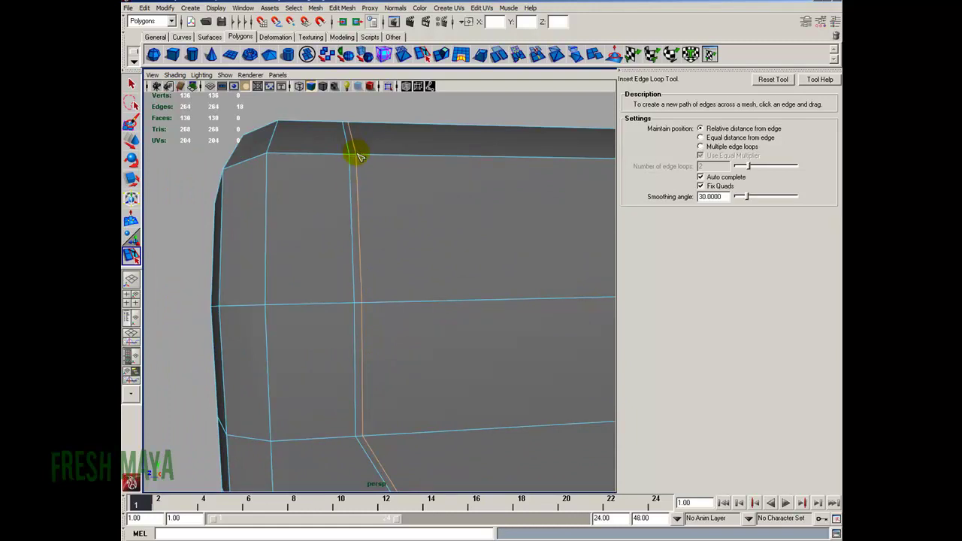
scroll(354, 337, "up", 2)
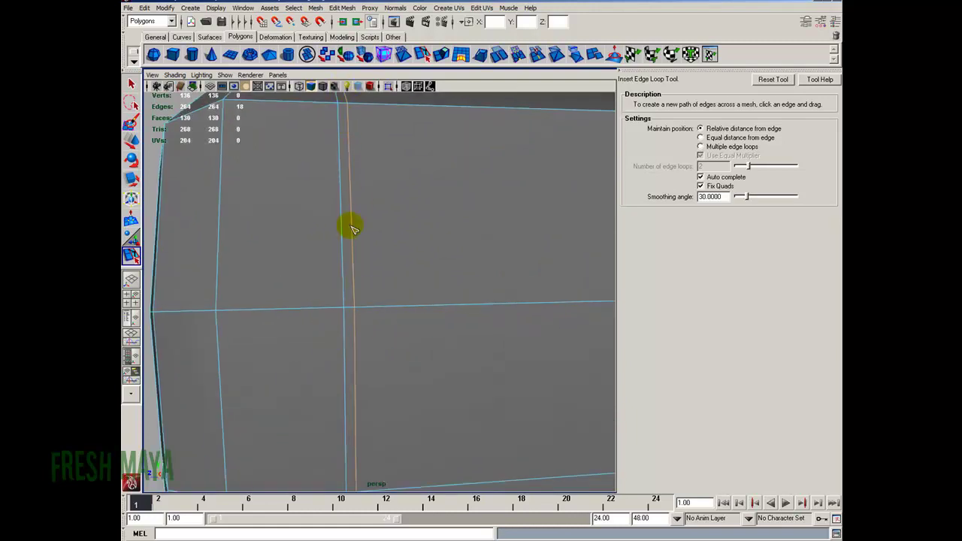
mouse_move(463, 320)
right_mouse_down("alt")
mouse_move(357, 295)
mouse_move(365, 285)
mouse_move(468, 328)
right_mouse_up("alt")
right_click_drag(237, 249, 344, 318, "alt")
left_click(835, 22)
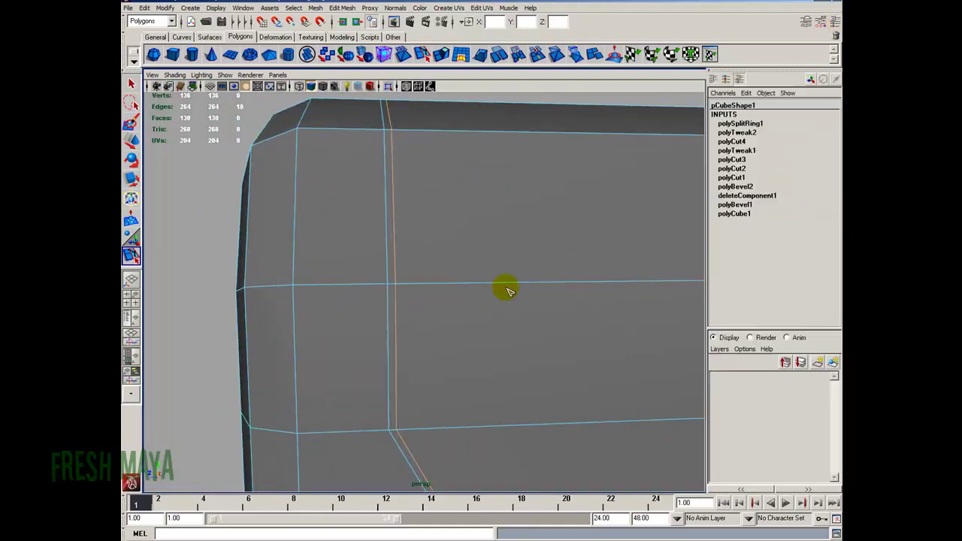
Step: Examine the narrow stepped strip and its diagonal jog up close in the side view
right_click_drag(505, 285, 422, 286, "alt")
right_click_drag(369, 339, 414, 337, "alt")
key("space")
key("space")
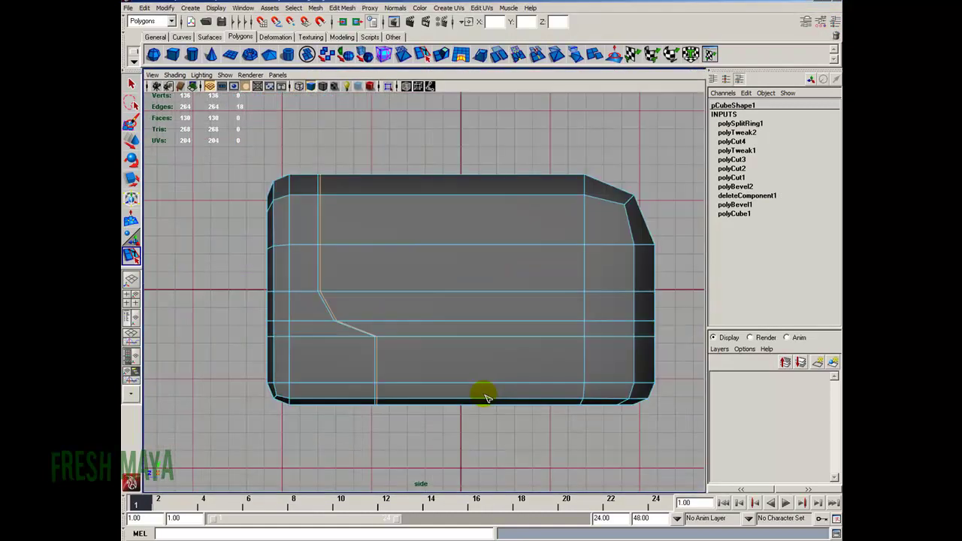
right_click_drag(308, 363, 418, 381, "alt")
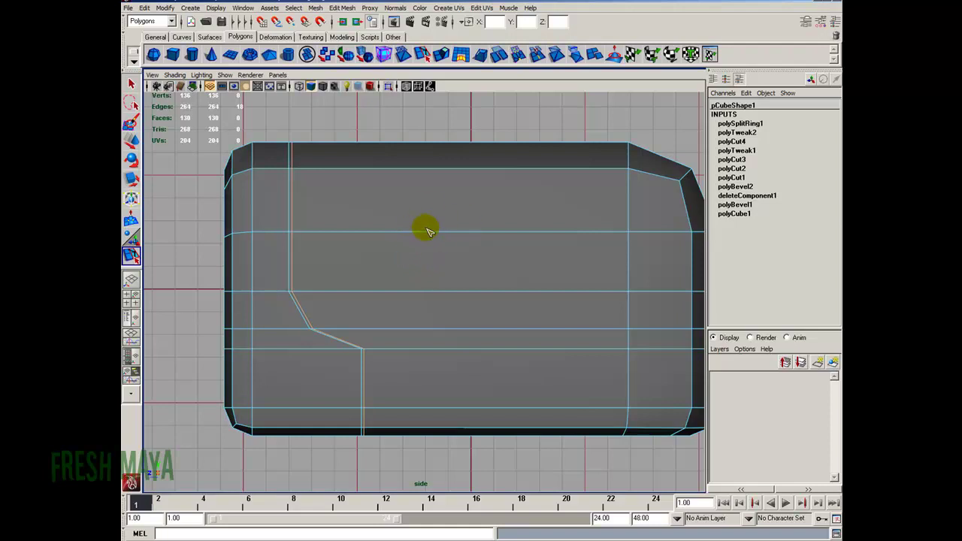
key("w")
right_click_drag(396, 262, 369, 249, "alt")
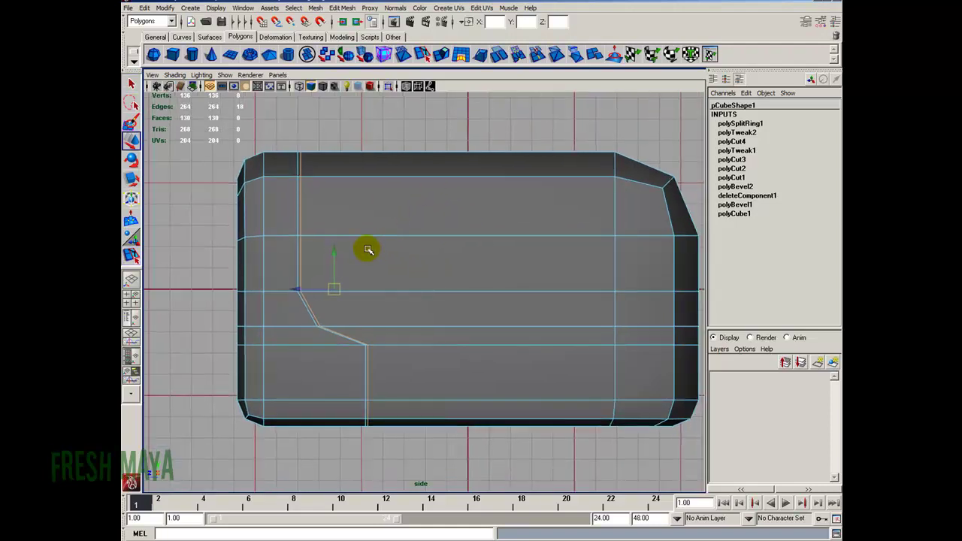
right_click_drag(326, 285, 342, 308, "alt")
middle_click_drag(342, 309, 420, 299, "alt")
right_click_drag(421, 300, 418, 331, "alt")
middle_click_drag(418, 331, 466, 288, "alt")
right_click_drag(300, 290, 382, 218, "alt")
middle_click_drag(413, 196, 438, 292, "alt")
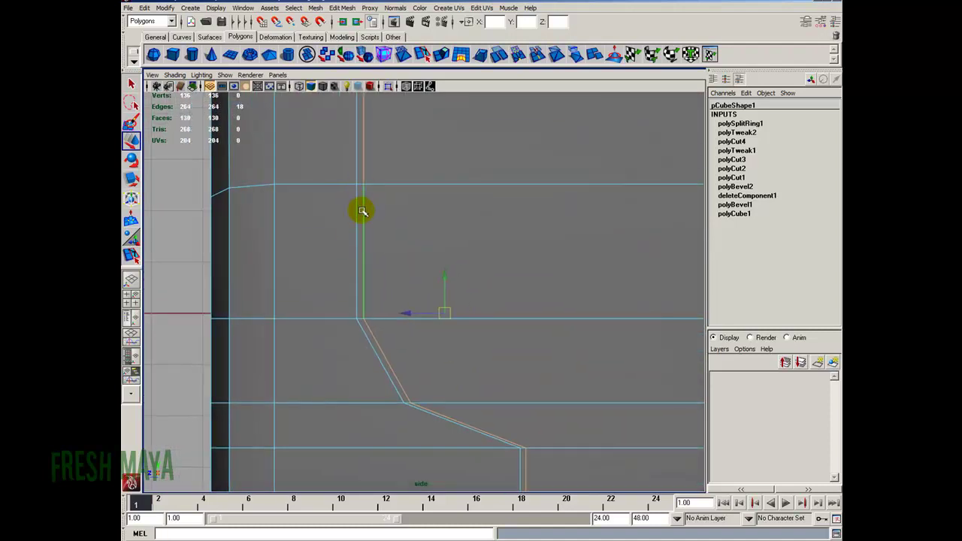
Step: Switch to face selection and pick the strip's upper vertical face and its two diagonal faces in turn to compare their widths
right_click_drag(363, 210, 366, 255)
left_click(363, 254)
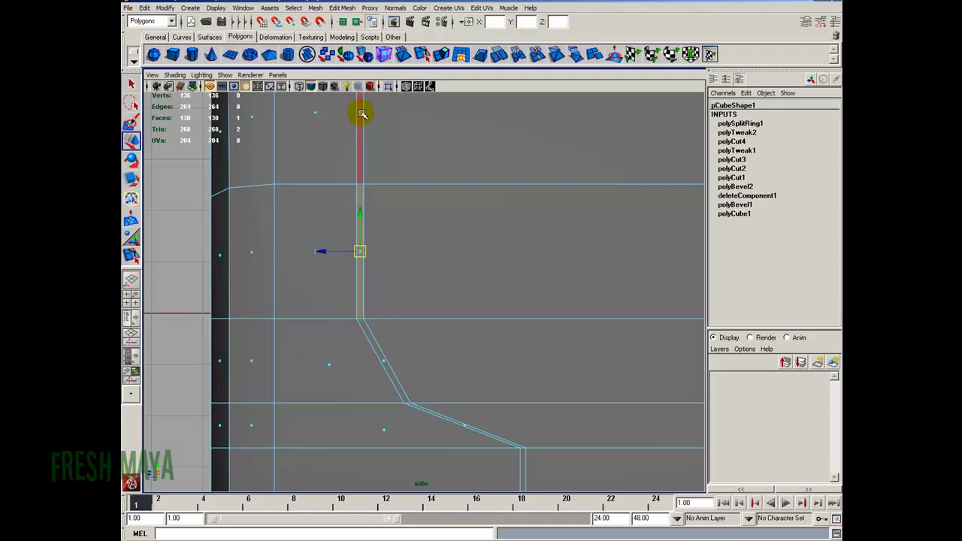
left_click(383, 360)
middle_click_drag(466, 433, 428, 355, "alt")
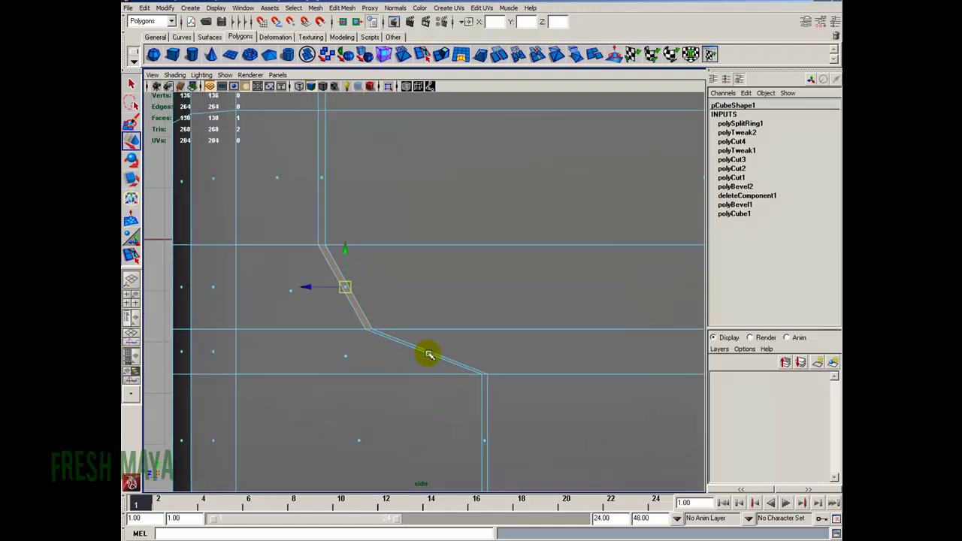
left_click(428, 354)
right_click_drag(349, 368, 437, 378, "alt")
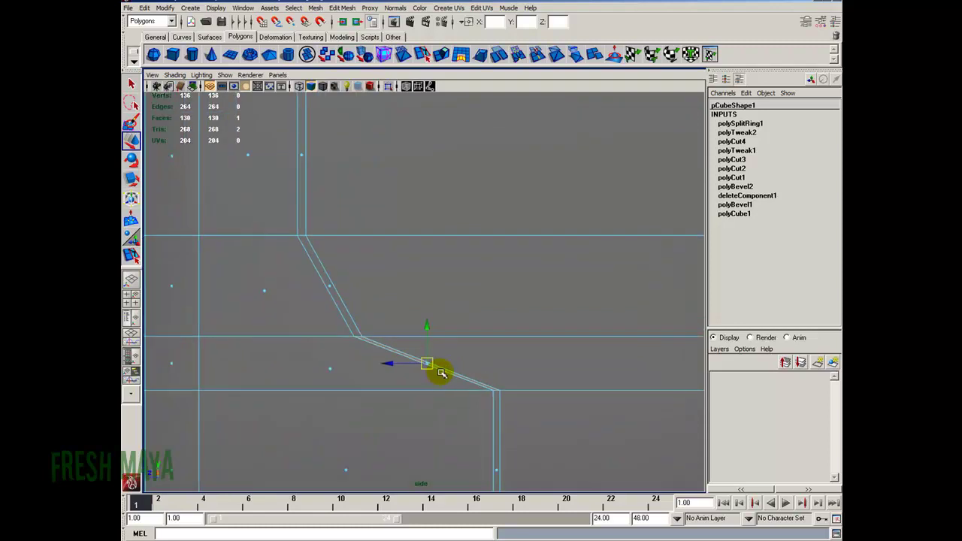
Step: Widen the strip's lower diagonal section by lowering the vertices at its upper bend and raising the outer vertices at its lower corner
key("F9")
mouse_move(341, 325)
left_mouse_down()
mouse_move(359, 345)
mouse_move(355, 322)
left_mouse_up()
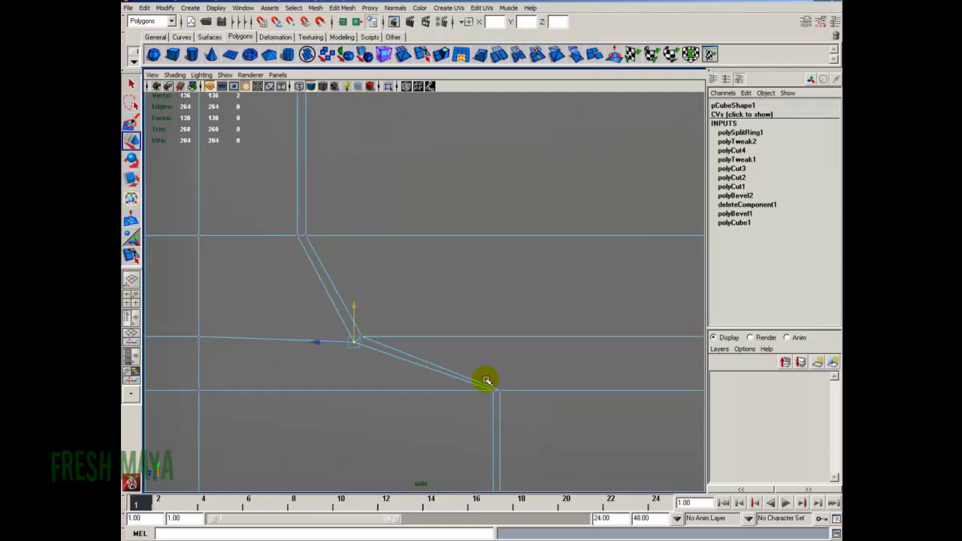
left_click_drag(497, 398, 502, 365)
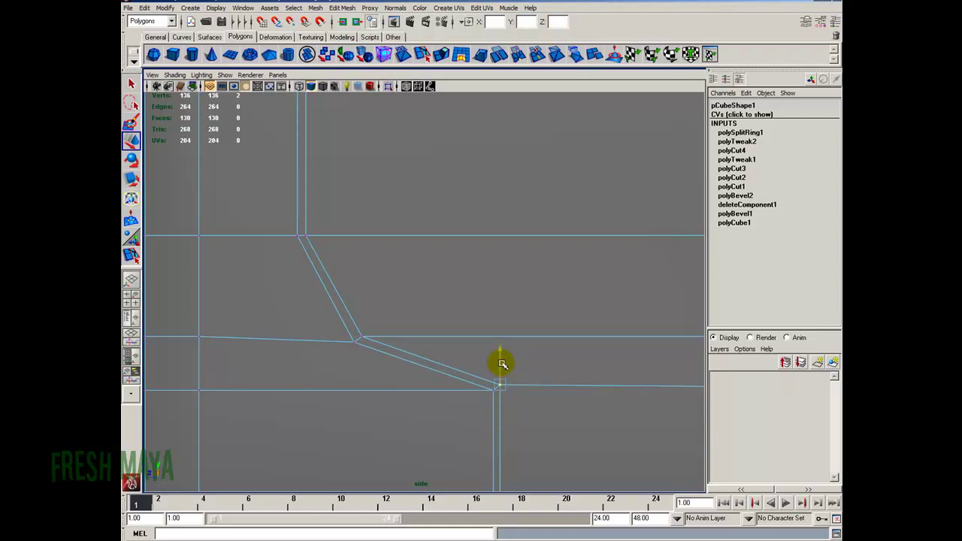
left_click_drag(358, 356, 355, 323)
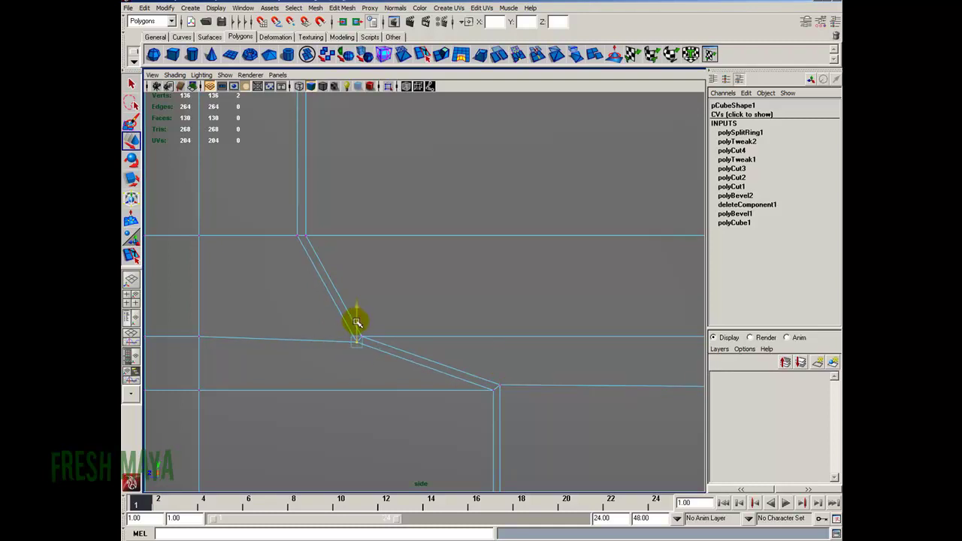
Step: Adjust the far-side vertex column of the strip's lower vertical section along the box's length, and return to object mode
scroll(521, 359, "down", 5)
left_click_drag(499, 189, 426, 457)
scroll(361, 344, "up", 1)
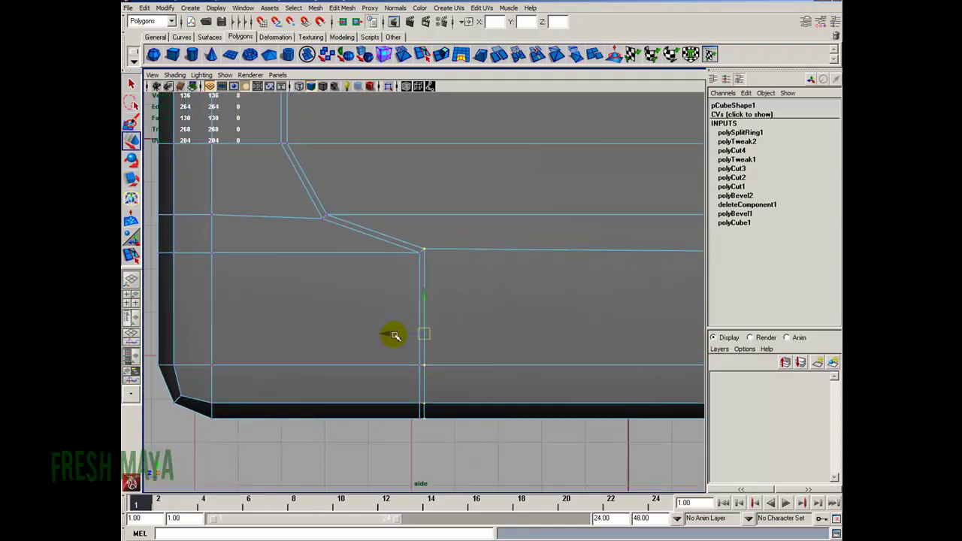
right_click_drag(471, 385, 418, 323, "alt")
middle_click_drag(419, 323, 411, 389, "alt")
key("F8")
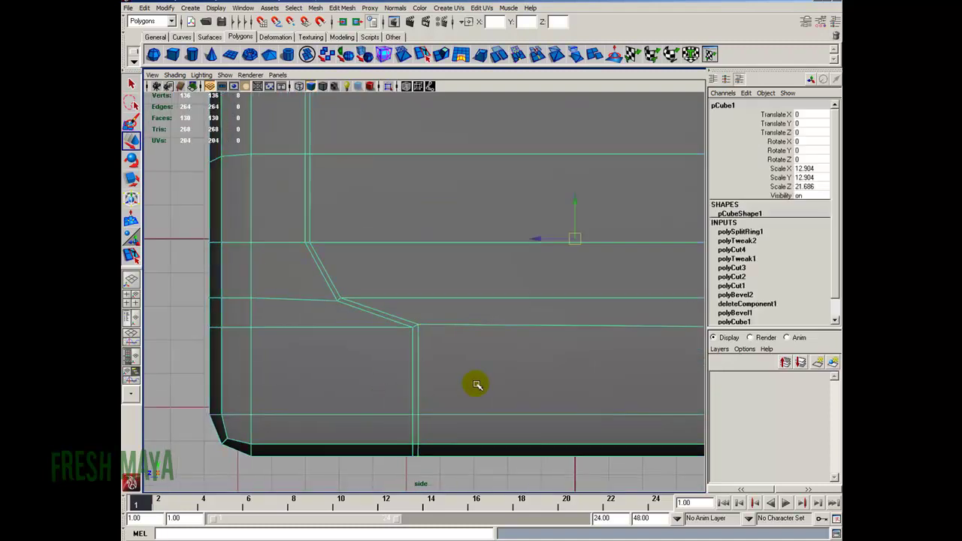
Step: Insert an edge loop just below the horizontal line that runs through the strip's lower corner
middle_click_drag(616, 340, 552, 392, "alt")
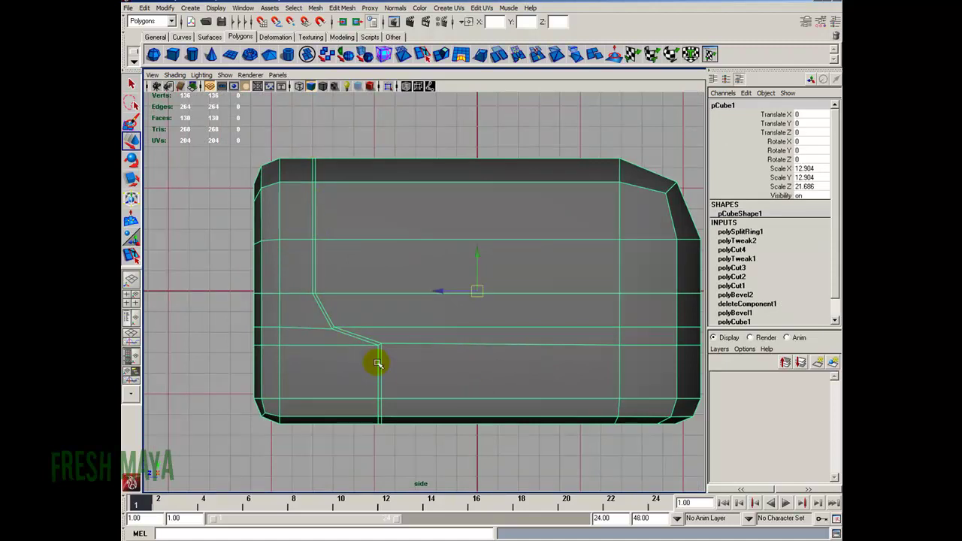
right_click_drag(380, 459, 542, 384, "alt")
middle_click_drag(541, 384, 606, 275, "alt")
right_click_drag(362, 367, 342, 388, "shift")
left_click_drag(342, 389, 341, 377)
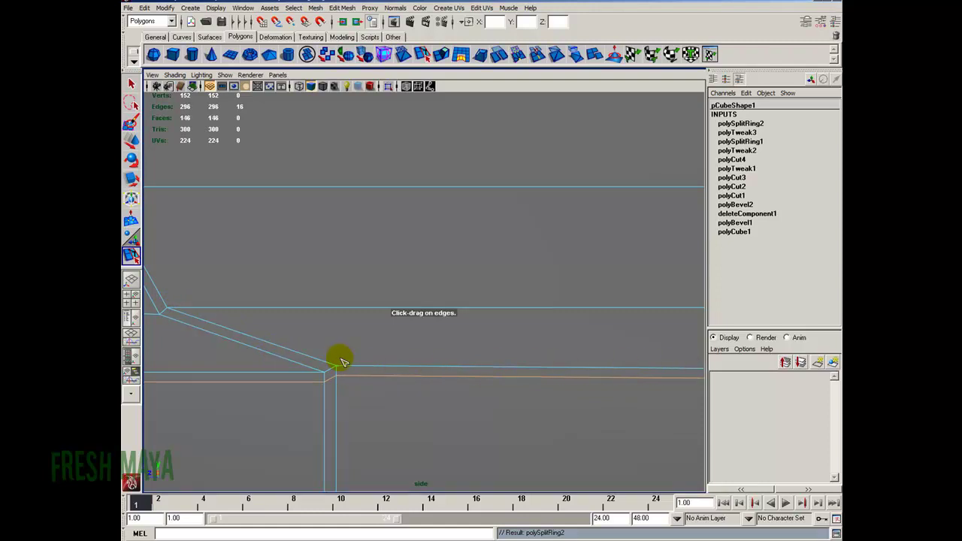
key("w")
scroll(365, 337, "down", 5)
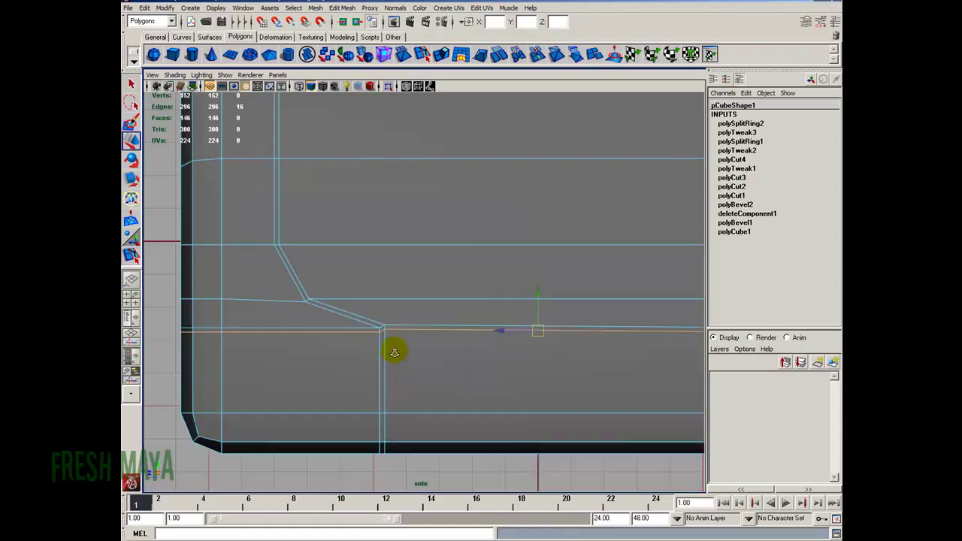
Step: Return to object mode and examine the new horizontal loop and the strip's lower corner in the perspective view
key("space")
key("space")
scroll(348, 327, "down", 3)
left_click_drag(347, 326, 459, 361, "alt")
key("F8")
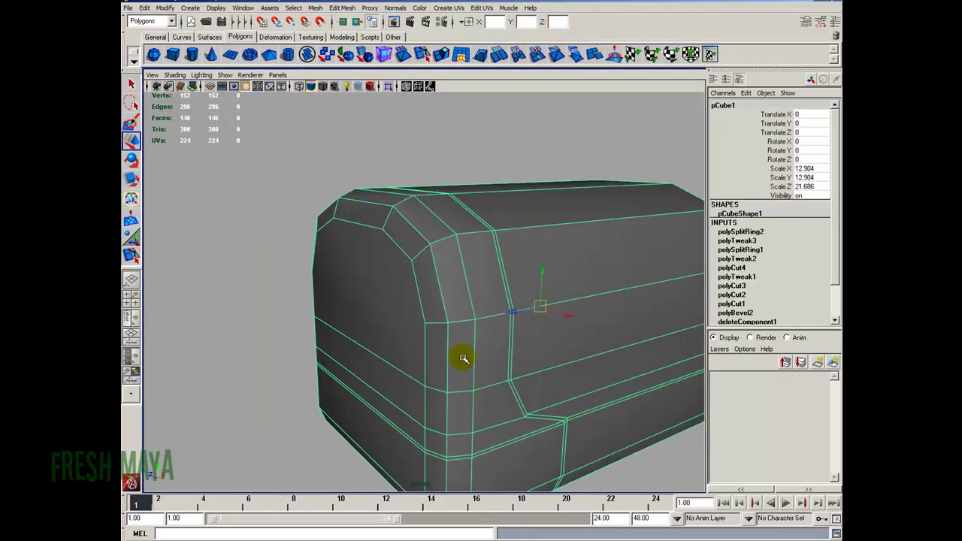
scroll(555, 363, "down", 4)
left_click_drag(554, 363, 389, 320, "alt")
scroll(401, 338, "up", 4)
mouse_move(417, 358)
left_mouse_down("alt")
mouse_move(547, 340)
mouse_move(421, 344)
left_mouse_up("alt")
right_click_drag(421, 344, 378, 361, "alt")
left_click_drag(378, 360, 301, 376, "alt")
right_click_drag(301, 376, 427, 325, "alt")
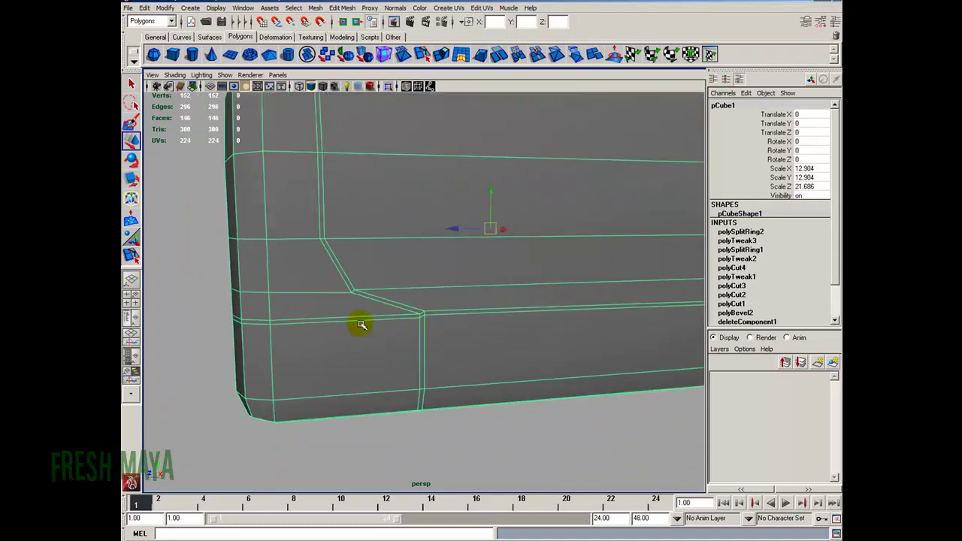
right_click_drag(317, 329, 385, 339, "alt")
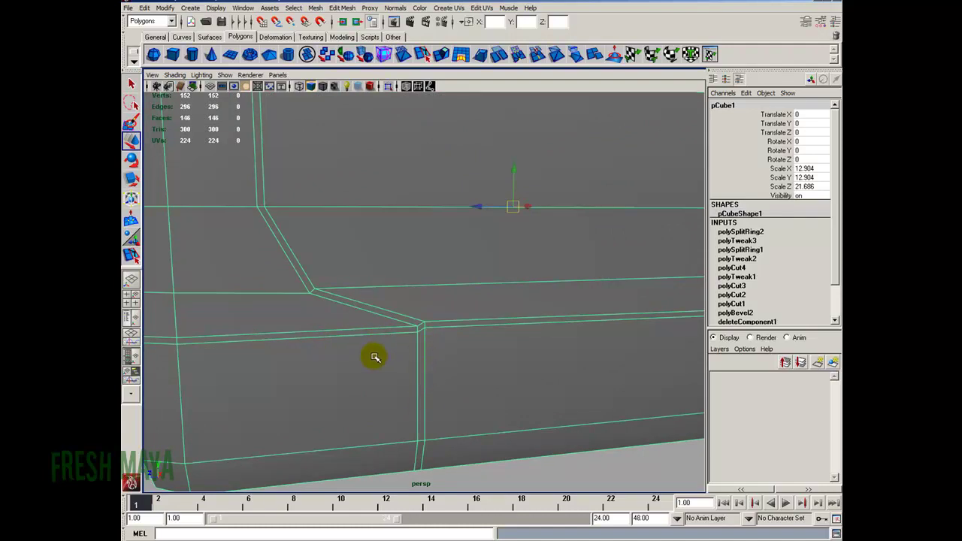
Step: Split the small quad at the strip's lower corner diagonally with the Split Polygon Tool
right_click_drag(371, 354, 458, 331, "shift")
left_click(452, 301)
left_click_drag(442, 329, 411, 344)
key("Return")
Step: Split the matching small corner quad diagonally on the opposite side of the box
right_click_drag(545, 353, 459, 362, "alt")
left_click_drag(459, 362, 353, 314, "alt")
right_click_drag(353, 314, 369, 275, "alt")
left_click(367, 273)
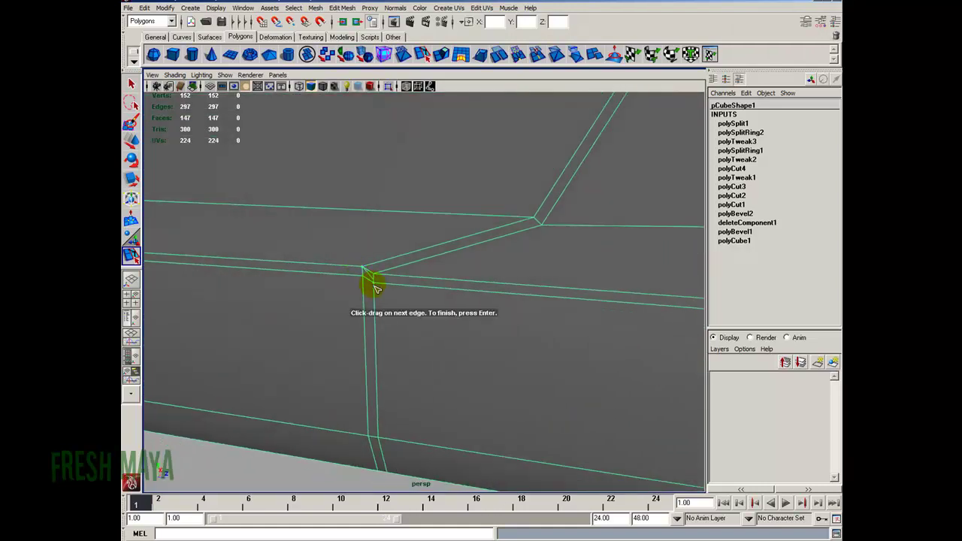
key("Return")
right_click_drag(443, 304, 288, 311, "alt")
left_click_drag(288, 311, 329, 303, "alt")
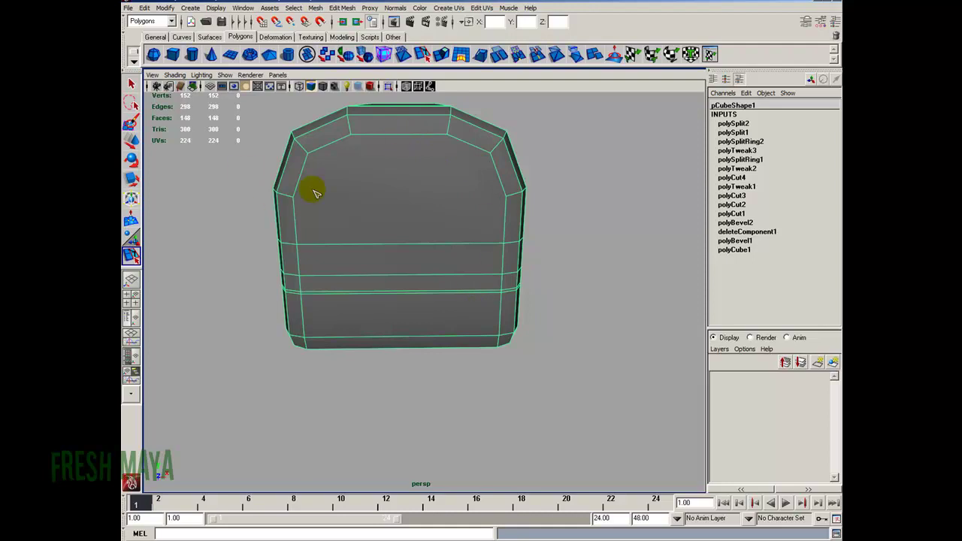
Step: Activate the Move Tool and switch the box to edge selection around the strip's lower corner
key("w")
left_click_drag(496, 294, 514, 283, "alt")
left_click_drag(441, 289, 324, 320, "alt")
scroll(323, 302, "up", 3)
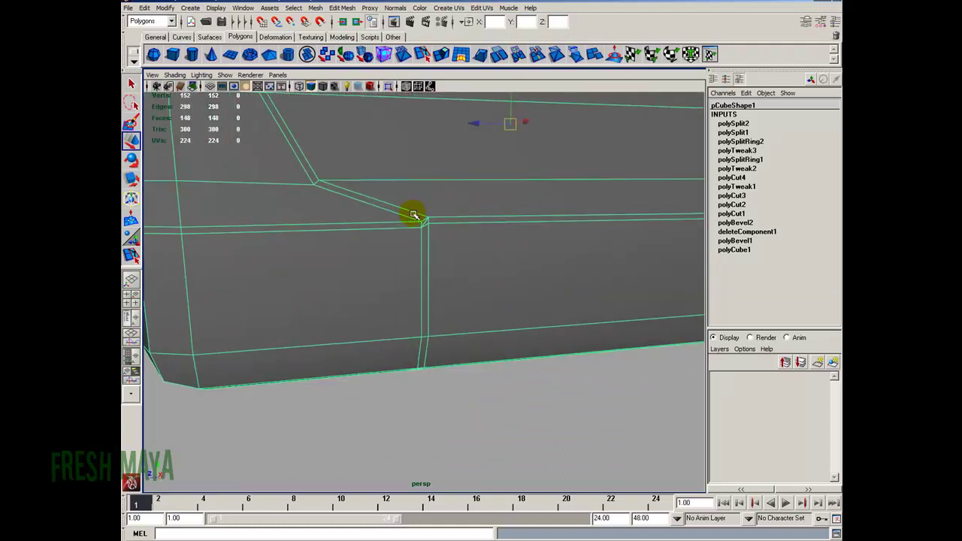
right_click(452, 221)
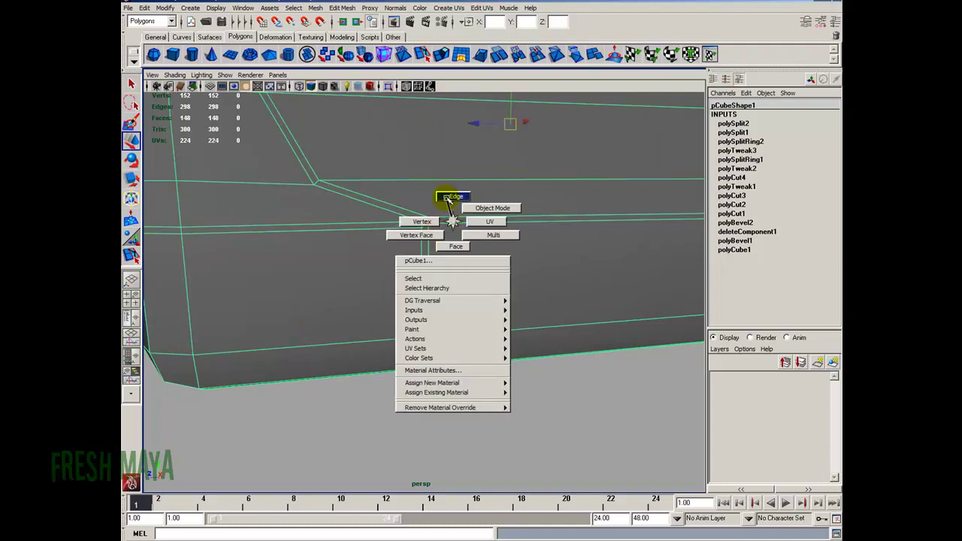
left_click(451, 197)
left_click_drag(448, 198, 469, 242, "alt")
right_click(410, 217)
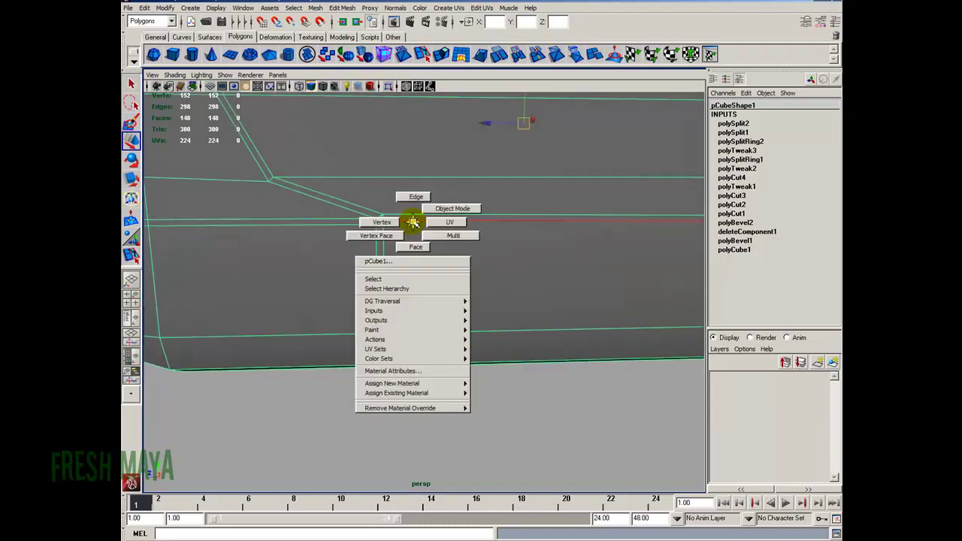
left_click(413, 192)
right_click_drag(412, 193, 353, 234, "alt")
right_click_drag(403, 196, 400, 174)
left_click(406, 211)
right_click_drag(401, 251, 368, 270, "alt")
left_click_drag(367, 270, 395, 251, "alt")
right_click_drag(376, 267, 444, 314, "alt")
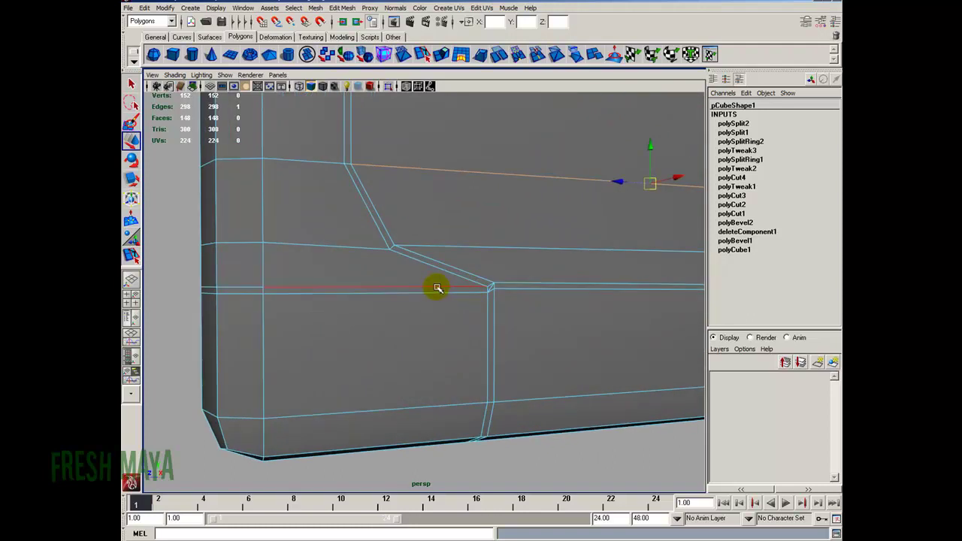
Step: Delete the upper horizontal line around the near end and the far-side vertical line below the corner with Delete Edge/Vertex, on both sides
double_click(437, 288)
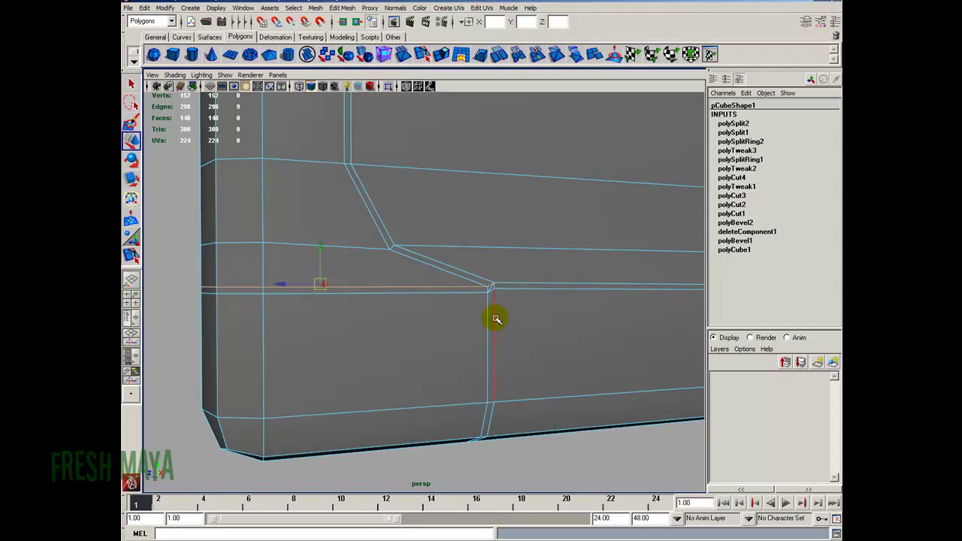
right_click_drag(565, 338, 371, 329, "alt")
left_click_drag(372, 328, 558, 335, "alt")
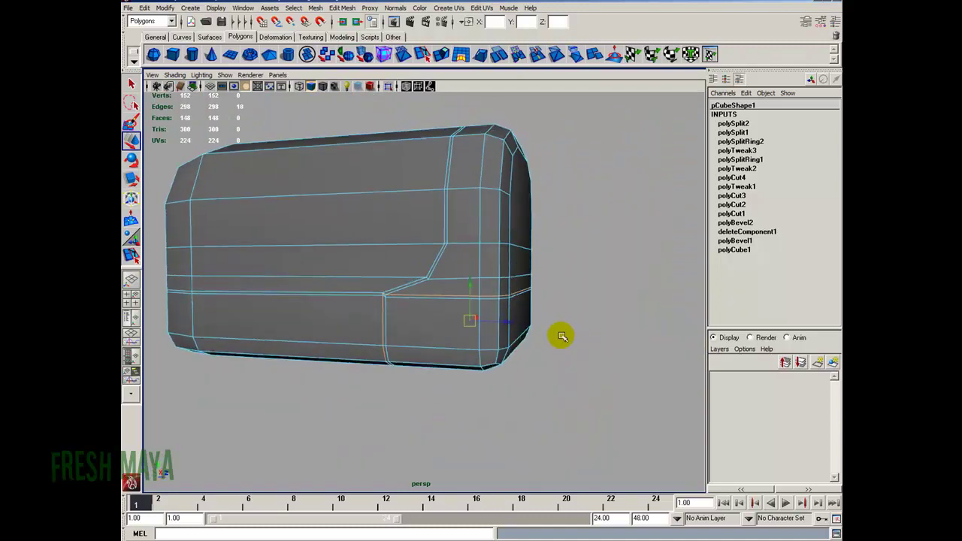
right_click_drag(558, 335, 421, 338, "alt")
left_click(343, 9)
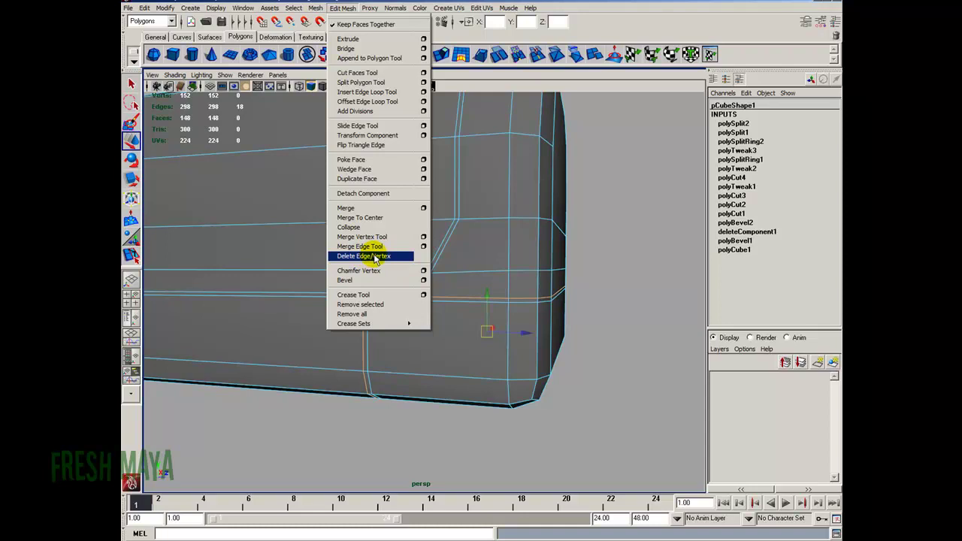
left_click(374, 257)
right_click_drag(332, 294, 411, 300, "alt")
left_click_drag(550, 304, 287, 273, "alt")
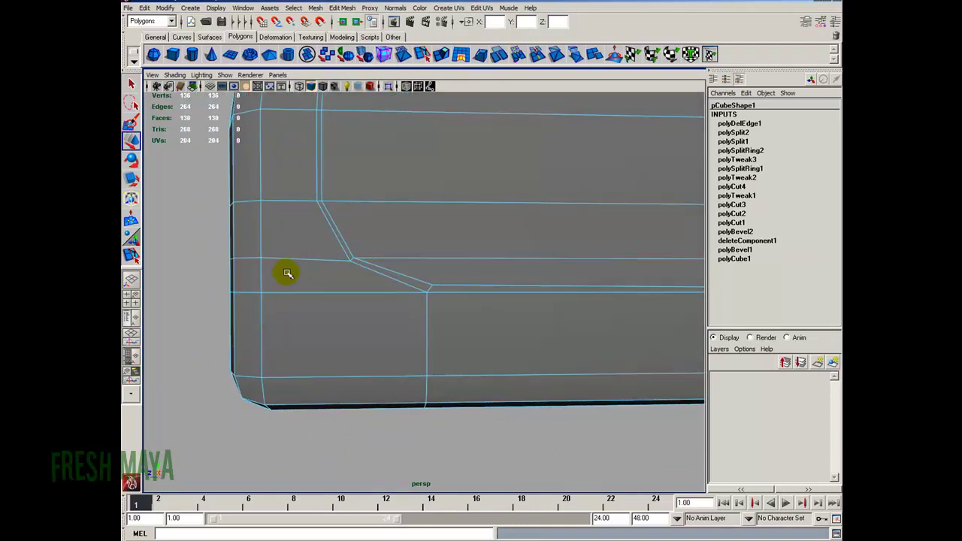
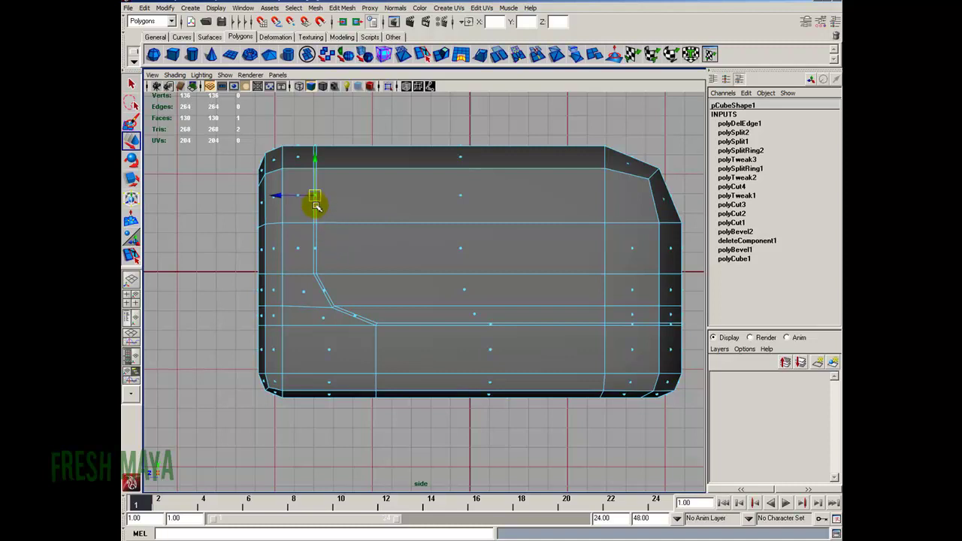
Step: Select the entire face loop of the seam strip and check it in the perspective view in wireframe display
double_click(316, 249, "shift")
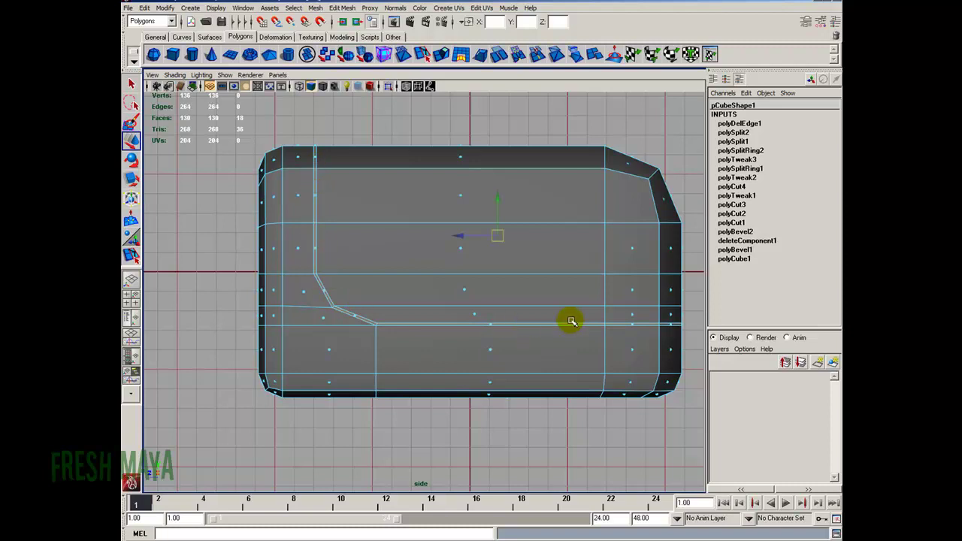
key("space")
key("space")
right_click_drag(477, 264, 373, 272, "alt")
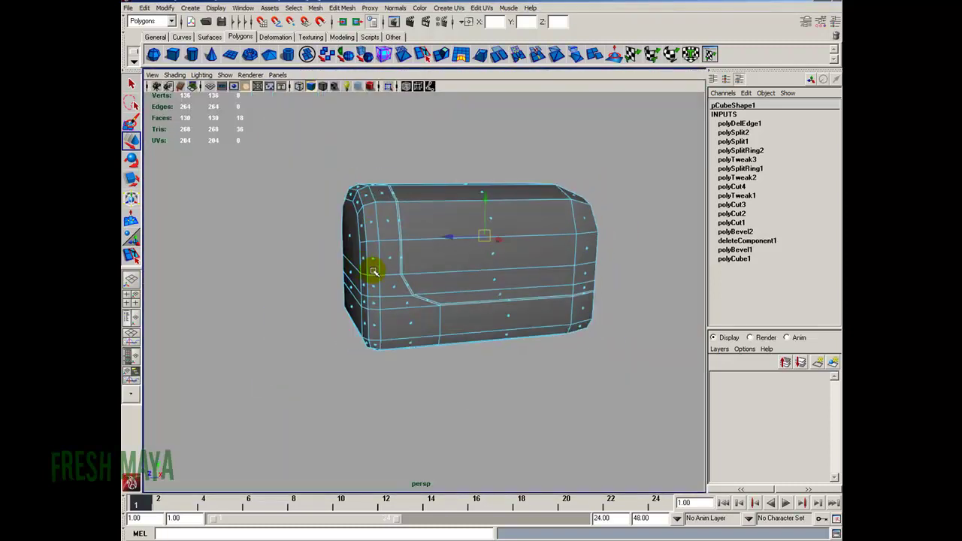
key("4")
mouse_move(378, 294)
left_mouse_down("alt")
mouse_move(317, 262)
mouse_move(315, 292)
mouse_move(313, 166)
left_mouse_up("alt")
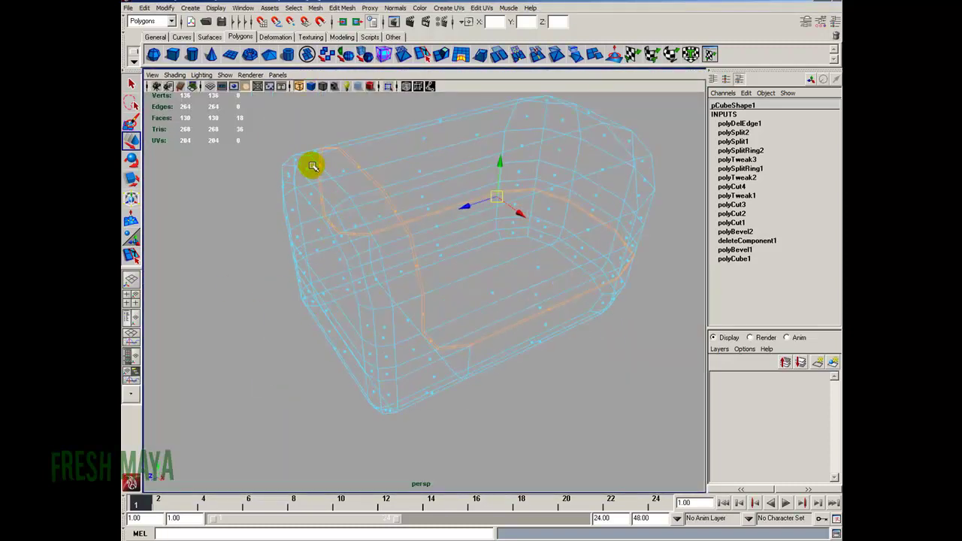
Step: Clear the selection, reselect the seam strip's full face loop from two adjacent faces, and restore the shaded display
left_click(323, 120)
left_click(395, 213)
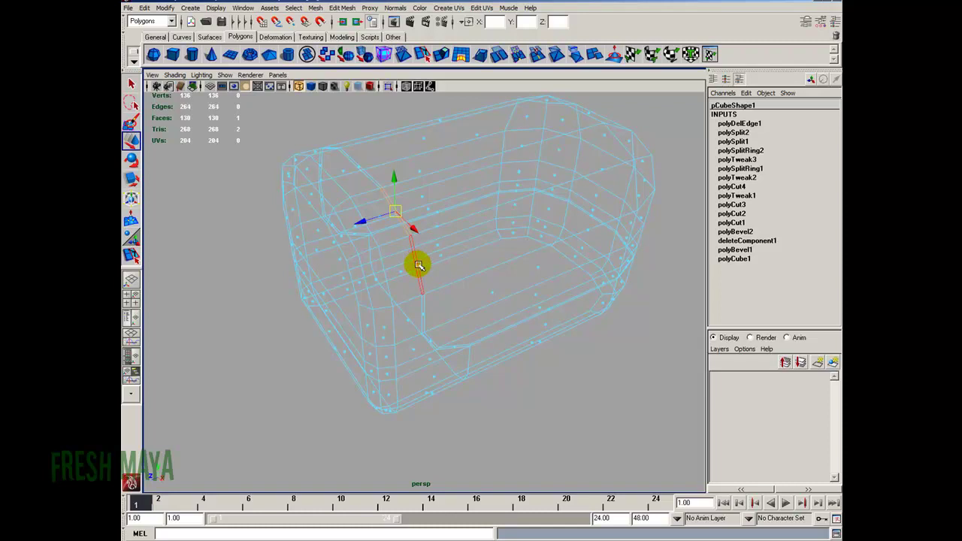
double_click(418, 266)
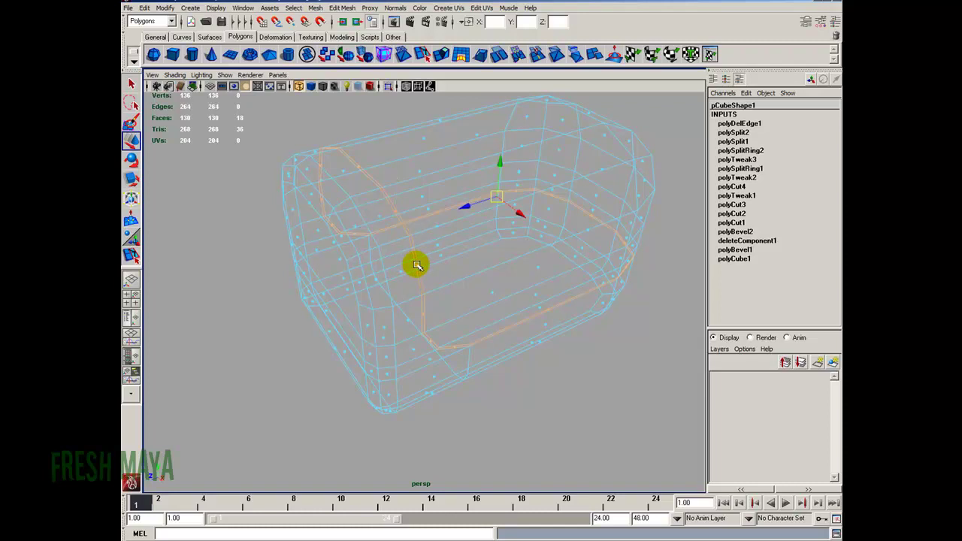
mouse_move(365, 140)
left_mouse_down("alt")
mouse_move(476, 275)
mouse_move(395, 241)
mouse_move(369, 279)
mouse_move(452, 278)
mouse_move(428, 260)
mouse_move(450, 266)
mouse_move(381, 262)
mouse_move(359, 285)
mouse_move(297, 288)
mouse_move(294, 347)
mouse_move(313, 342)
left_mouse_up("alt")
key("5")
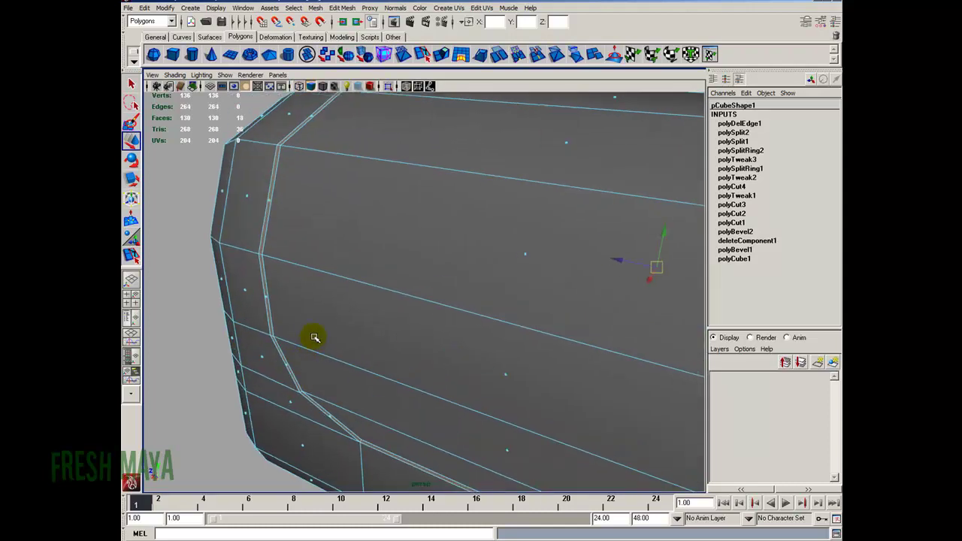
Step: Extrude the selected faces of the seam strip and push them slightly inward to a local Z translation of -0.013
left_click(343, 8)
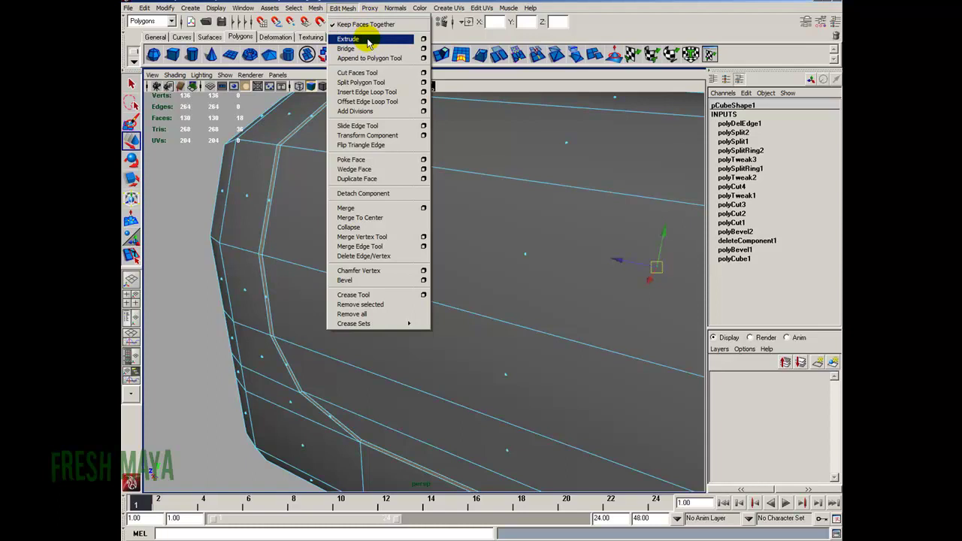
left_click(368, 44)
left_click_drag(451, 168, 305, 197, "alt")
right_click_drag(305, 197, 293, 215, "alt")
left_click_drag(292, 215, 366, 309, "alt")
left_click_drag(381, 350, 336, 320, "alt")
left_click_drag(383, 248, 510, 339, "alt")
left_click_drag(399, 336, 402, 338)
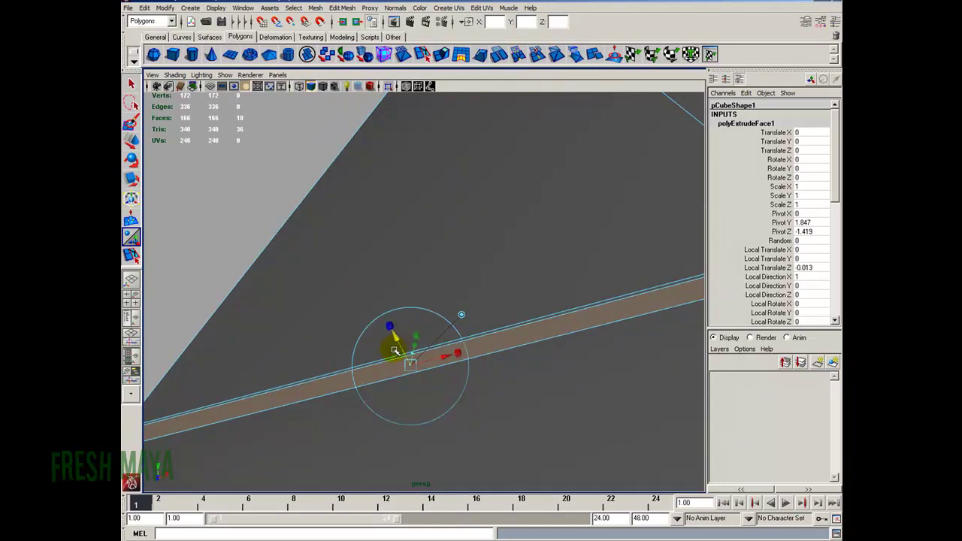
Step: Extrude the seam strip's faces again and push them deeper into the body to form the groove's walls
left_click(337, 9)
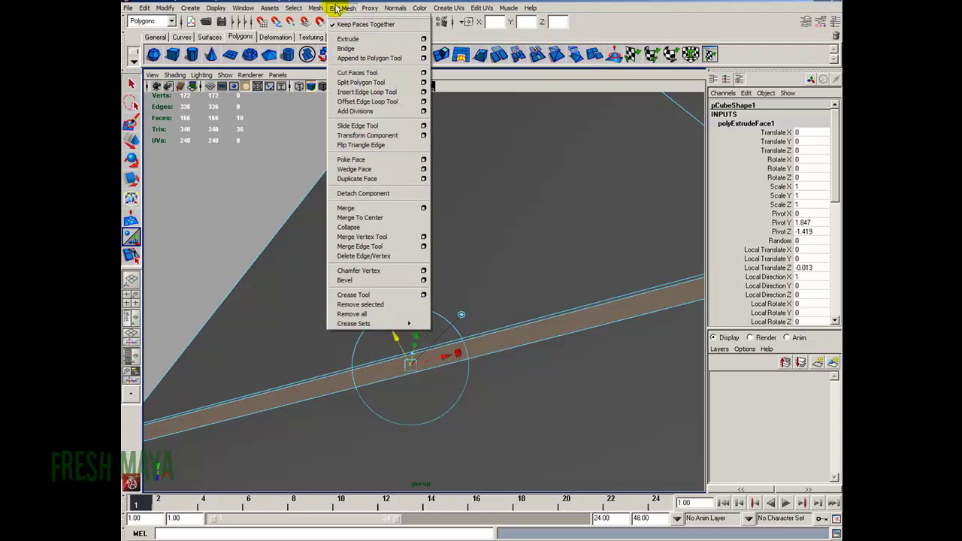
left_click(351, 40)
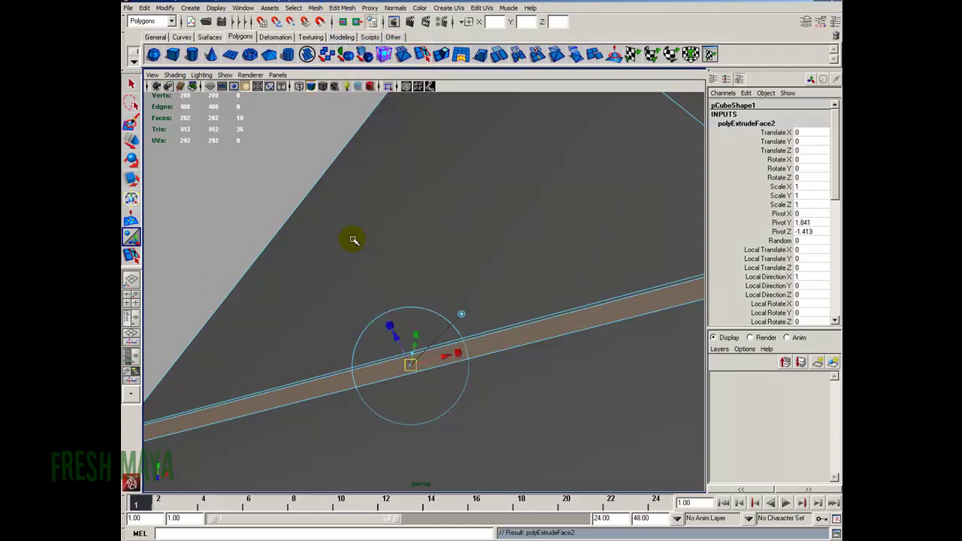
left_click_drag(397, 337, 336, 270)
Step: Repeat Extrude on the groove's bottom faces and push them inward to a local Z translation of -0.021
key("g")
middle_click_drag(375, 201, 344, 277, "alt")
right_click_drag(266, 285, 371, 285, "alt")
middle_click_drag(372, 286, 308, 296, "alt")
left_click_drag(307, 296, 354, 314, "alt")
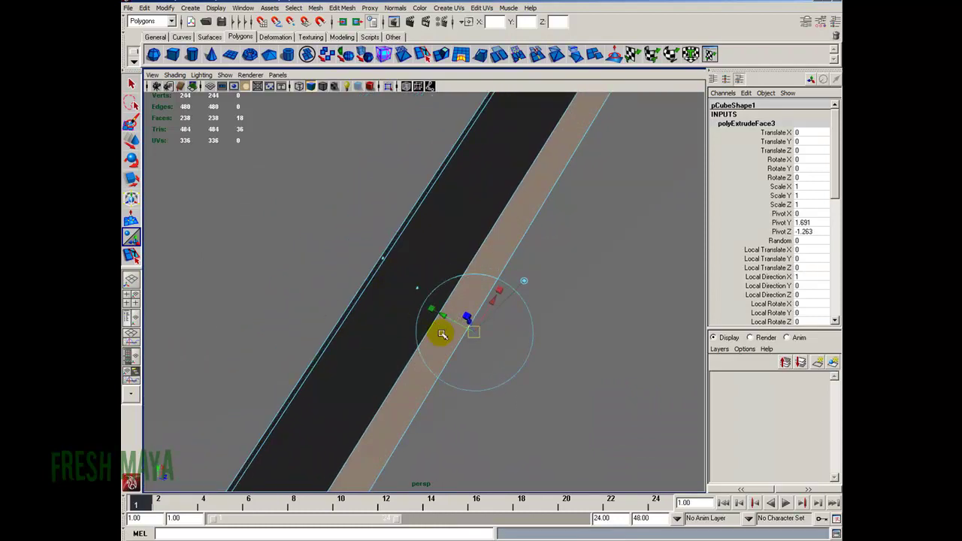
left_click_drag(492, 345, 430, 386, "alt")
left_click_drag(485, 303, 489, 311)
scroll(484, 319, "down", 3)
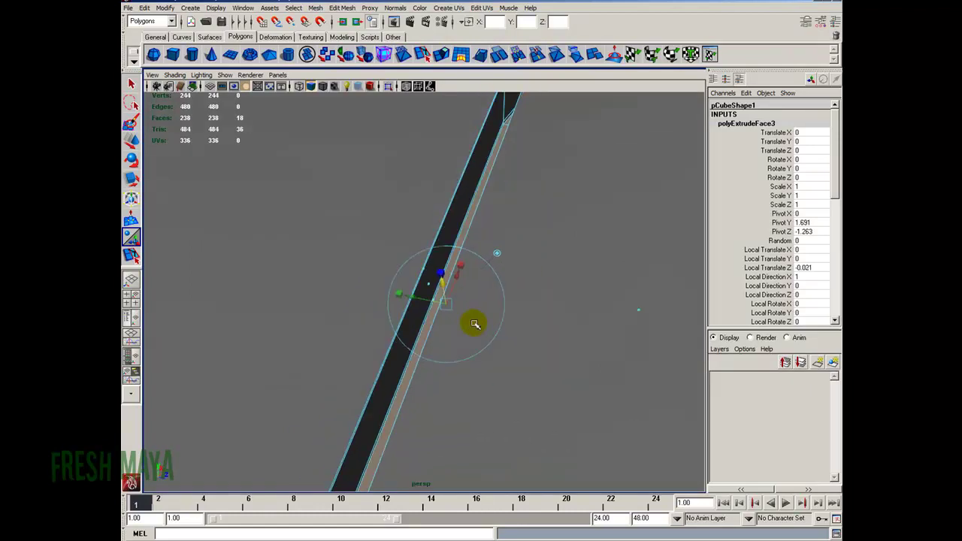
Step: Return the box to object mode, show it in smooth preview, and clear the selection
right_click_drag(503, 207, 543, 195)
right_click_drag(597, 285, 263, 294, "alt")
left_click(343, 273)
right_click_drag(427, 339, 316, 334, "alt")
left_click_drag(421, 323, 371, 309, "alt")
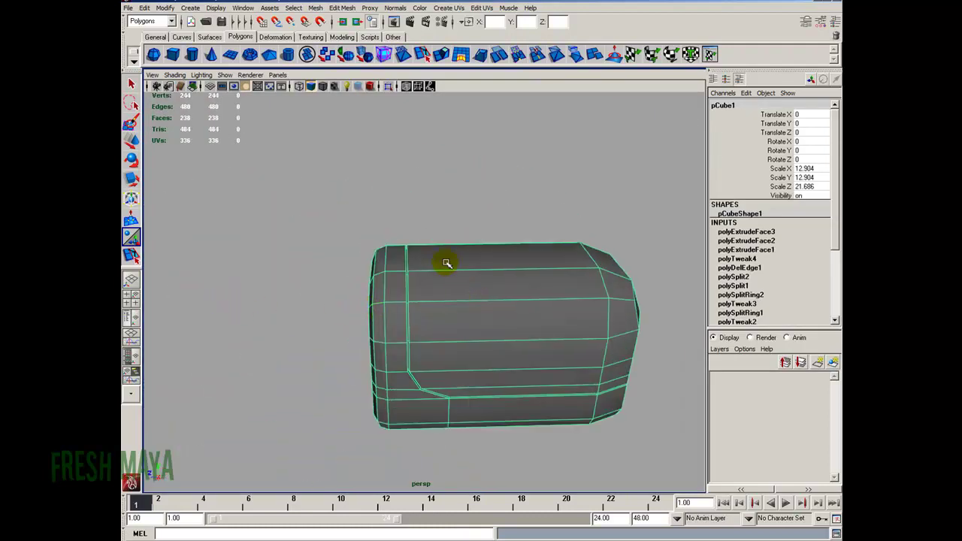
key("3")
left_click(451, 206)
Step: Examine the smoothed seam groove around the body, especially the sharpness of its rim and the lower corner curve
left_click_drag(451, 206, 346, 353, "alt")
right_click_drag(345, 354, 390, 355, "alt")
left_click_drag(390, 355, 432, 356, "alt")
right_click_drag(386, 370, 496, 398, "alt")
middle_click_drag(496, 397, 438, 314, "alt")
left_click_drag(438, 313, 406, 309, "alt")
scroll(447, 277, "down", 3)
left_click_drag(472, 270, 404, 278, "alt")
right_click_drag(403, 279, 445, 279, "alt")
left_click_drag(445, 279, 445, 274, "alt")
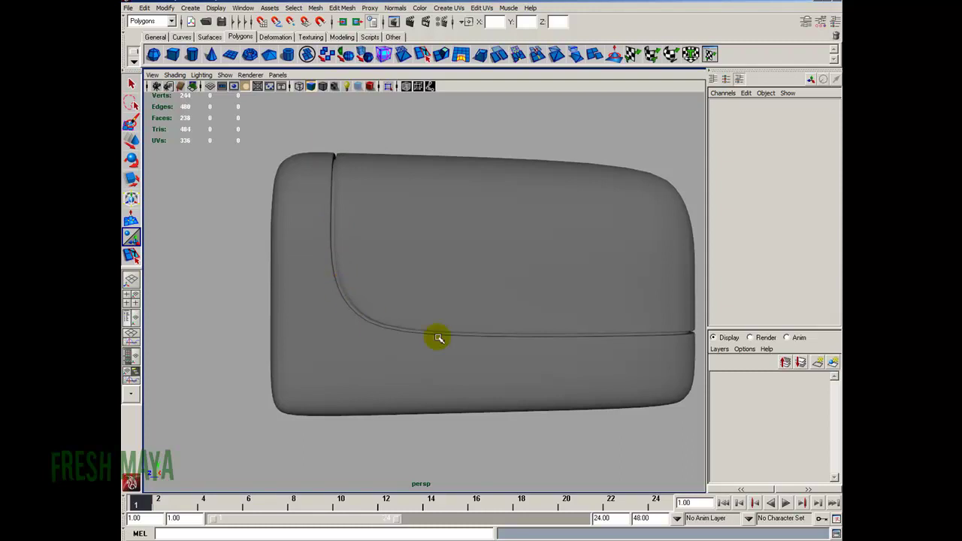
scroll(350, 337, "up", 5)
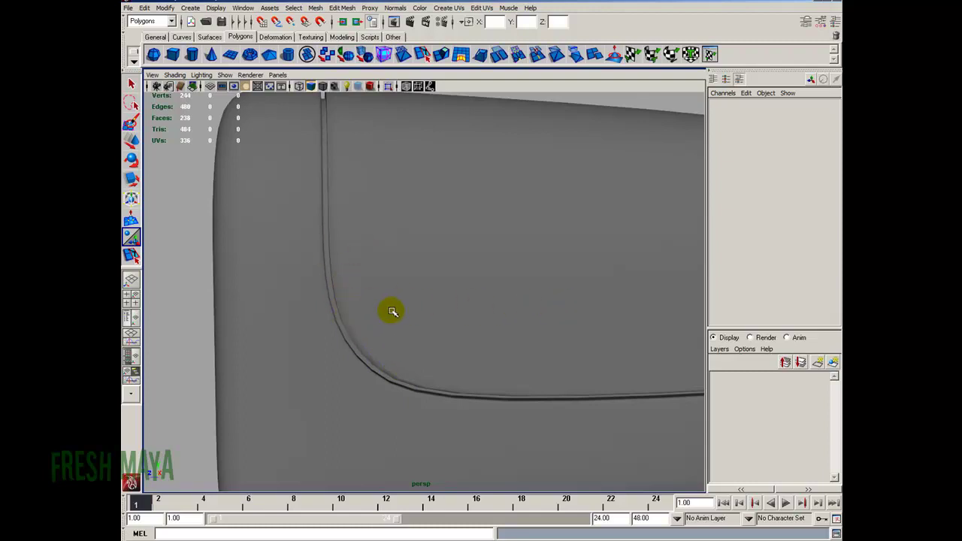
Step: Select the edge loop beside the groove on the long panel in edge mode, then turn off smooth preview
left_click(409, 279)
scroll(414, 296, "down", 3)
left_click_drag(414, 296, 409, 294, "alt")
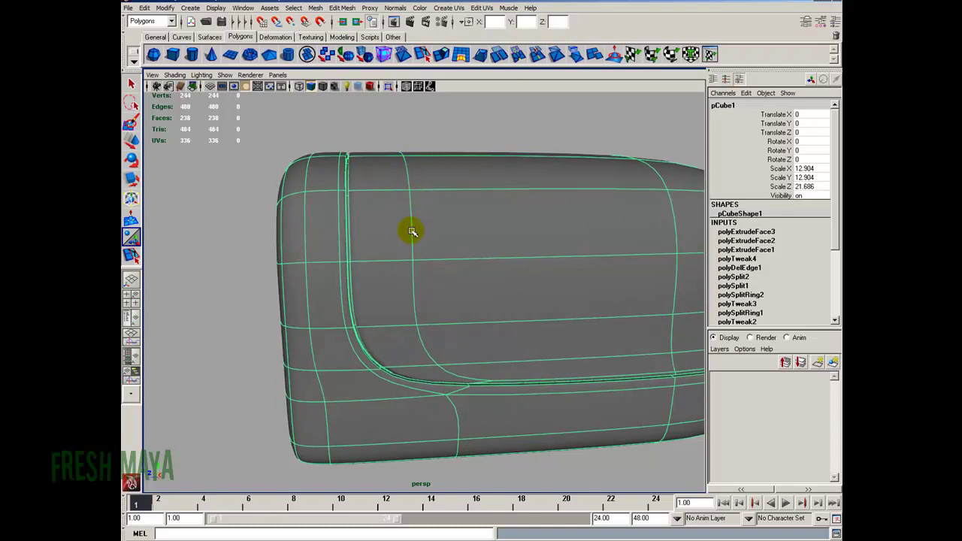
right_click_drag(408, 231, 403, 208)
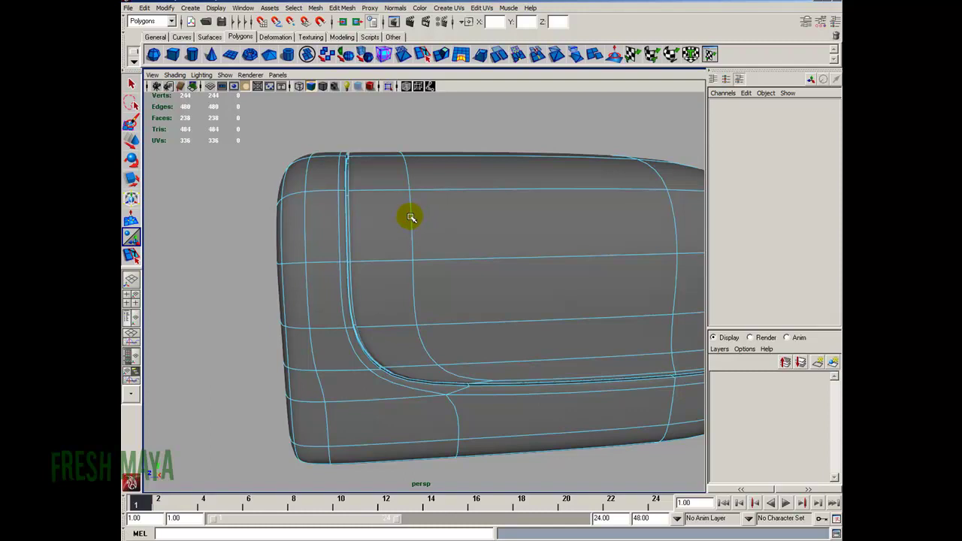
double_click(412, 217)
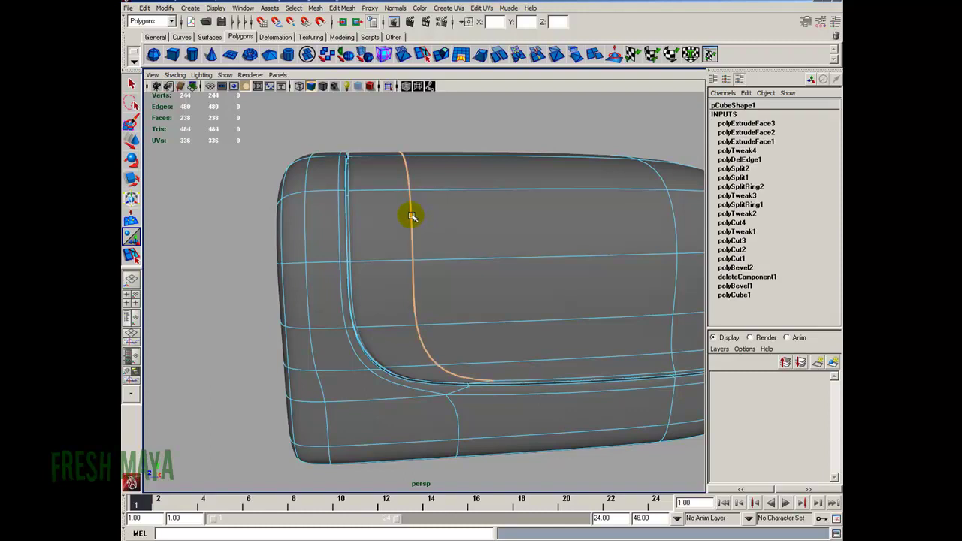
right_click_drag(358, 232, 398, 243, "alt")
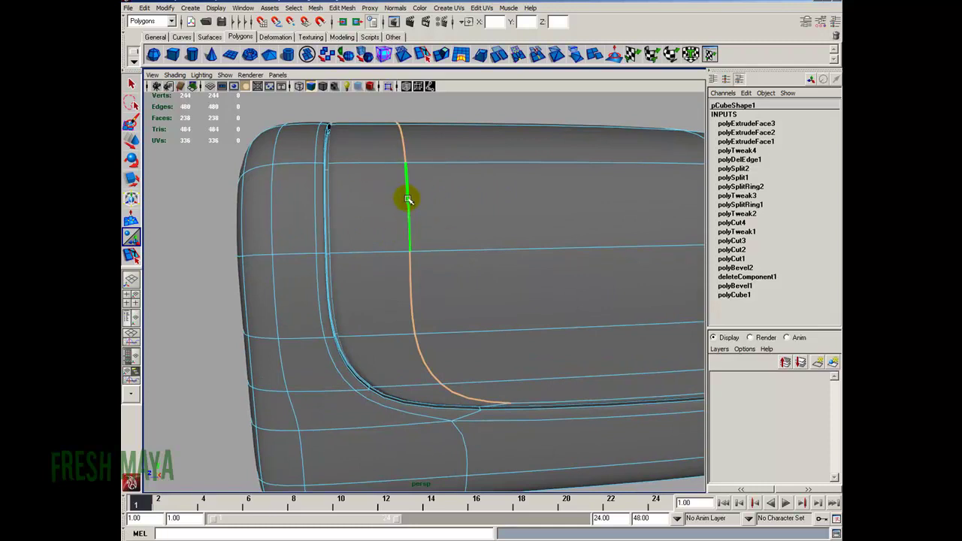
key("1")
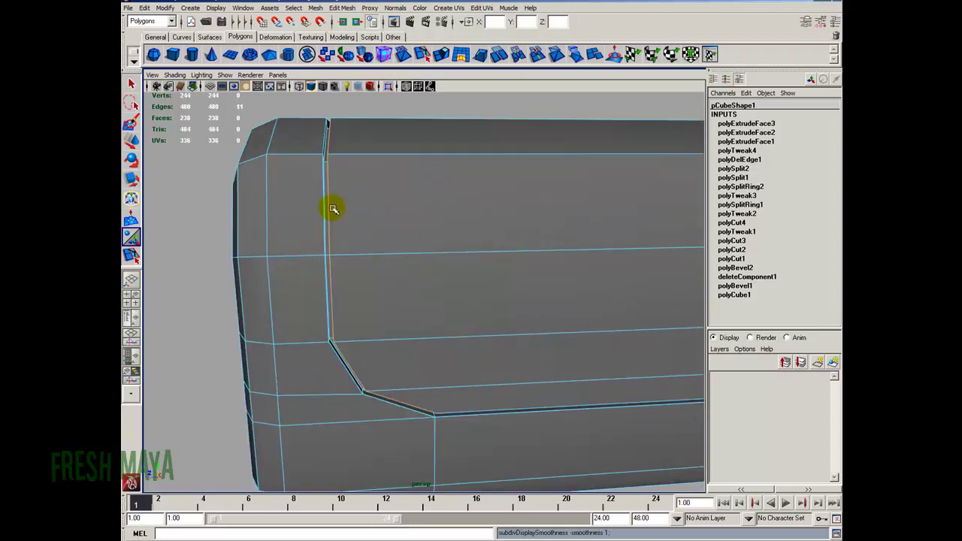
Step: Return the box to object mode and show its stepped seam in the side view
middle_click_drag(341, 230, 388, 236, "alt")
right_click_drag(388, 236, 415, 252, "alt")
left_click_drag(414, 253, 579, 281, "alt")
right_click_drag(579, 281, 386, 281, "alt")
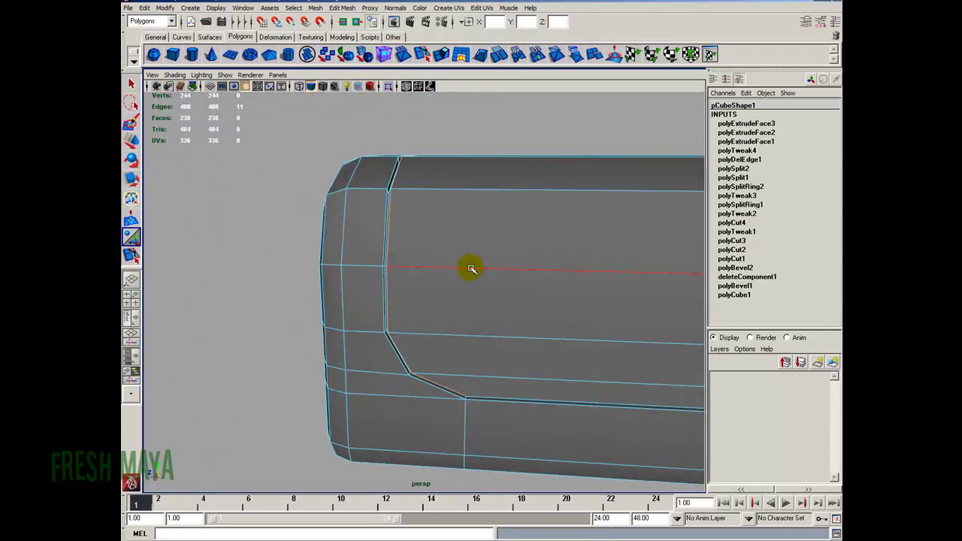
right_click_drag(522, 286, 406, 288, "alt")
middle_click_drag(406, 288, 305, 305, "alt")
right_click_drag(260, 308, 281, 298, "alt")
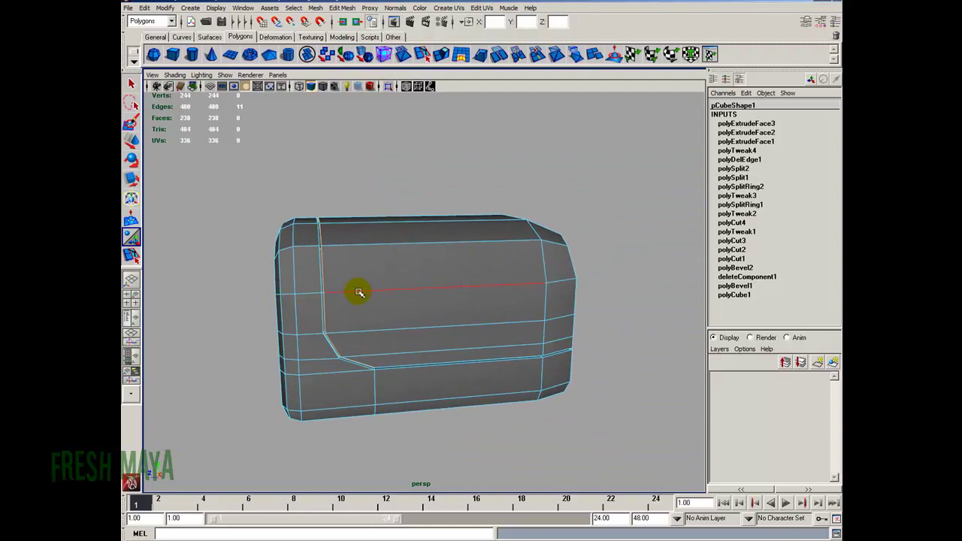
key("F8")
left_click_drag(333, 319, 320, 314, "alt")
right_click_drag(289, 323, 334, 336, "alt")
middle_click_drag(334, 336, 369, 343, "alt")
key("space")
key("space")
right_click_drag(393, 357, 413, 363, "alt")
middle_click_drag(413, 363, 427, 387, "alt")
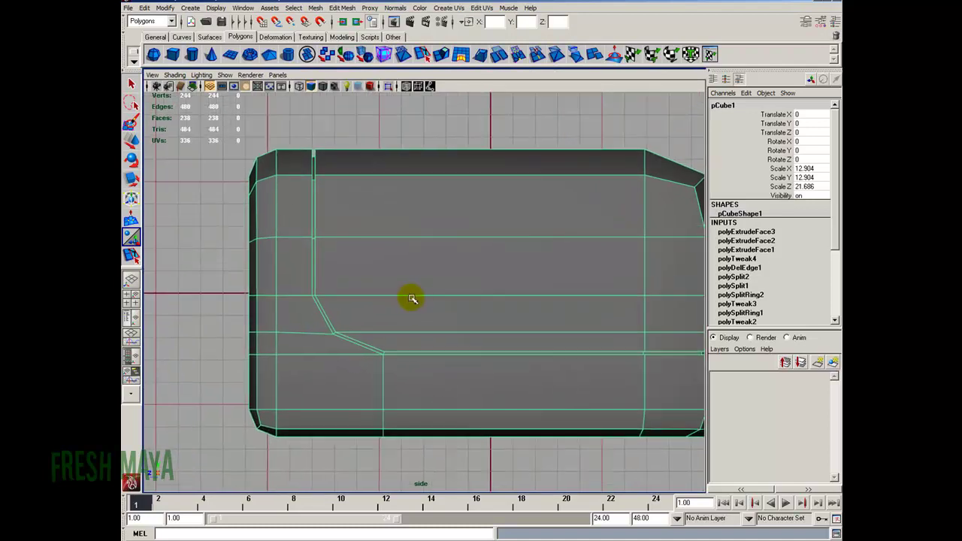
Step: Insert an edge loop on each side of the groove with the Insert Edge Loop Tool, following its stepped path
right_click_drag(420, 298, 368, 310, "shift")
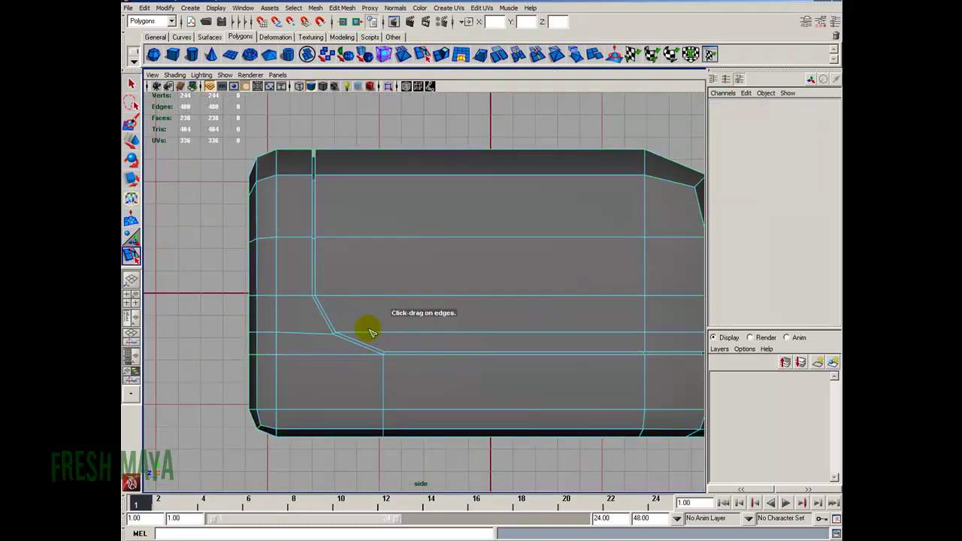
mouse_move(414, 358)
left_mouse_down()
mouse_move(397, 358)
mouse_move(407, 359)
left_mouse_up()
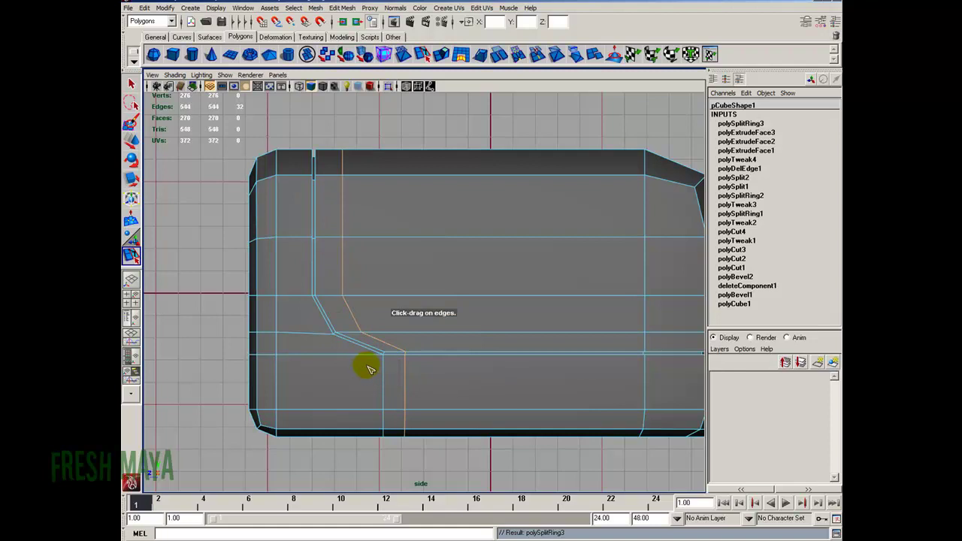
left_click_drag(357, 358, 363, 360)
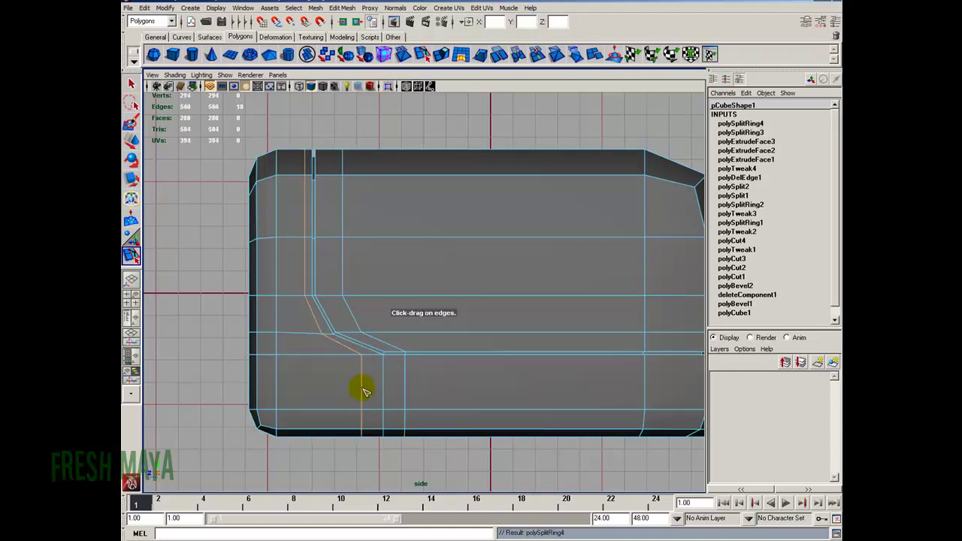
Step: Switch to vertex selection and move the uppermost vertices of the new loop on the long panel closer to the groove
scroll(381, 381, "up", 2)
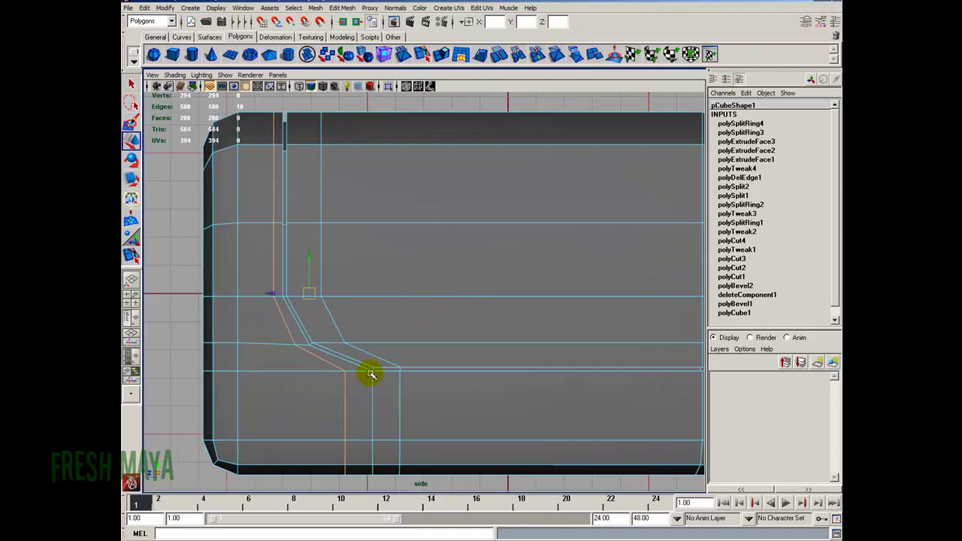
middle_click_drag(293, 330, 335, 353, "alt")
key("F9")
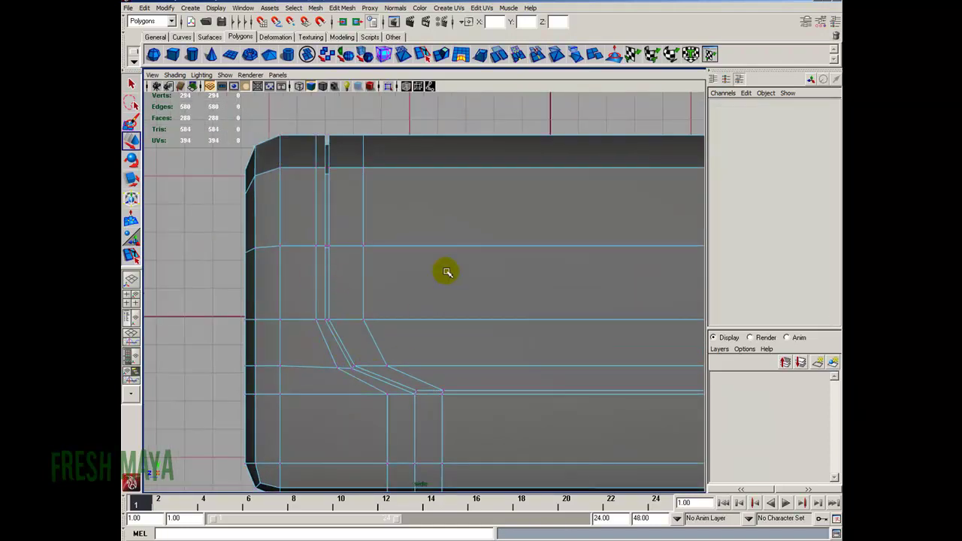
right_click_drag(329, 336, 406, 346, "alt")
middle_click_drag(417, 385, 443, 357, "alt")
middle_click_drag(354, 232, 431, 328, "alt")
left_click_drag(406, 137, 443, 178)
scroll(361, 168, "down", 4)
middle_click_drag(390, 231, 387, 202, "alt")
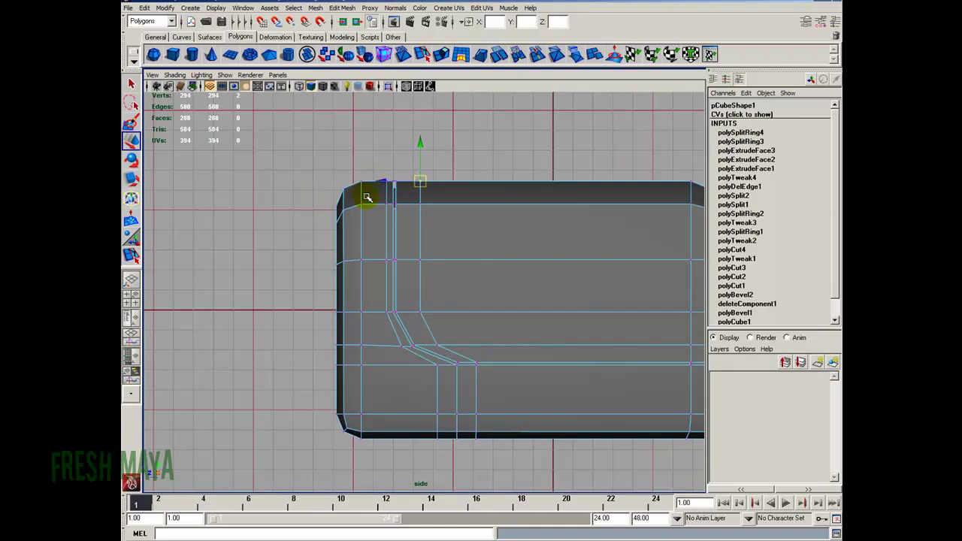
scroll(369, 184, "up", 4)
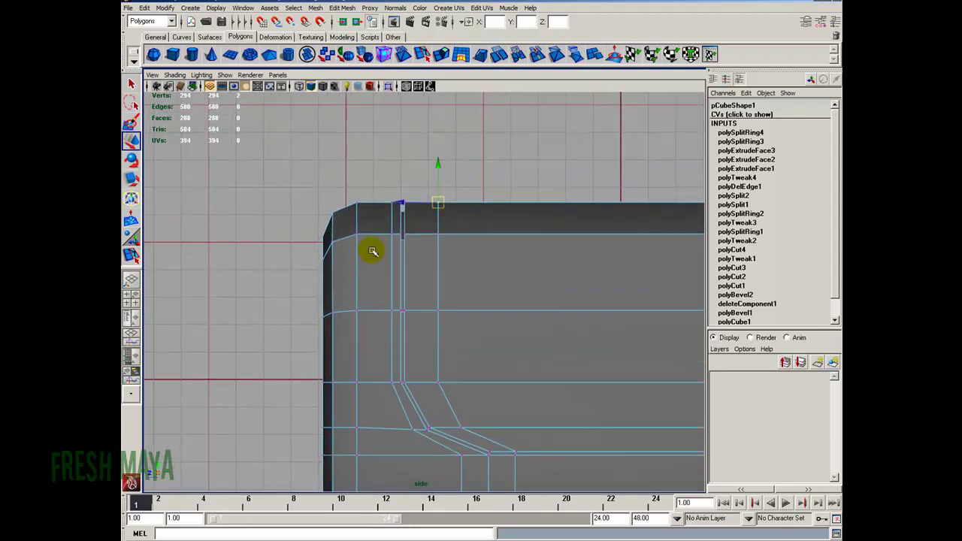
scroll(401, 242, "up", 1)
left_click_drag(429, 176, 396, 220)
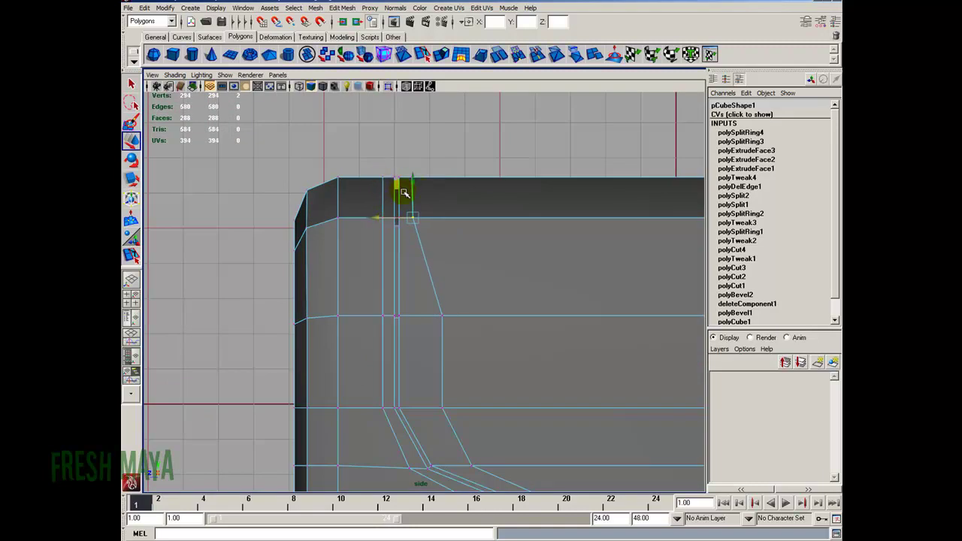
Step: Move the same loop's remaining vertices down to the bend closer to the groove, and adjust the opposite loop's bend vertex
left_click(441, 316)
middle_click_drag(423, 318, 391, 315)
left_click(428, 408)
middle_click_drag(418, 408, 381, 318)
left_click(406, 324)
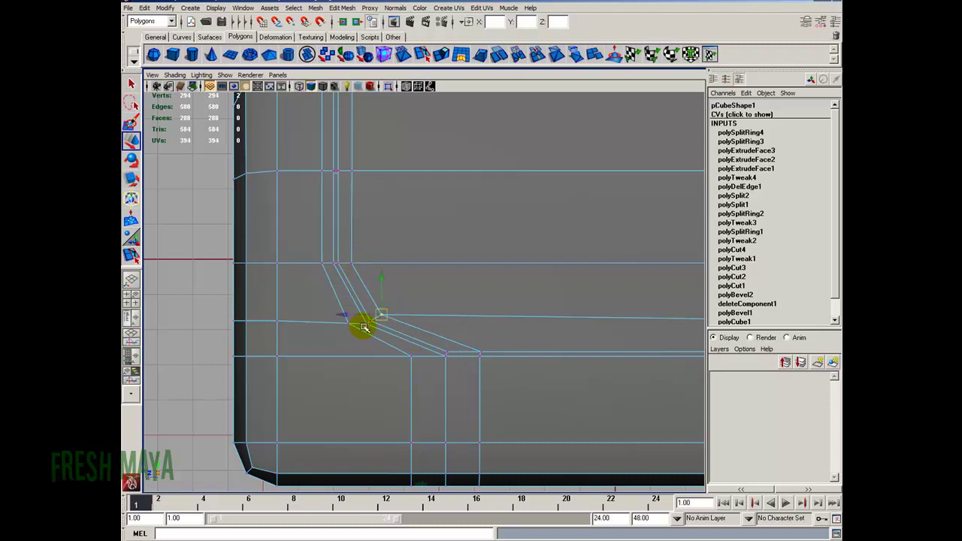
left_click(348, 325)
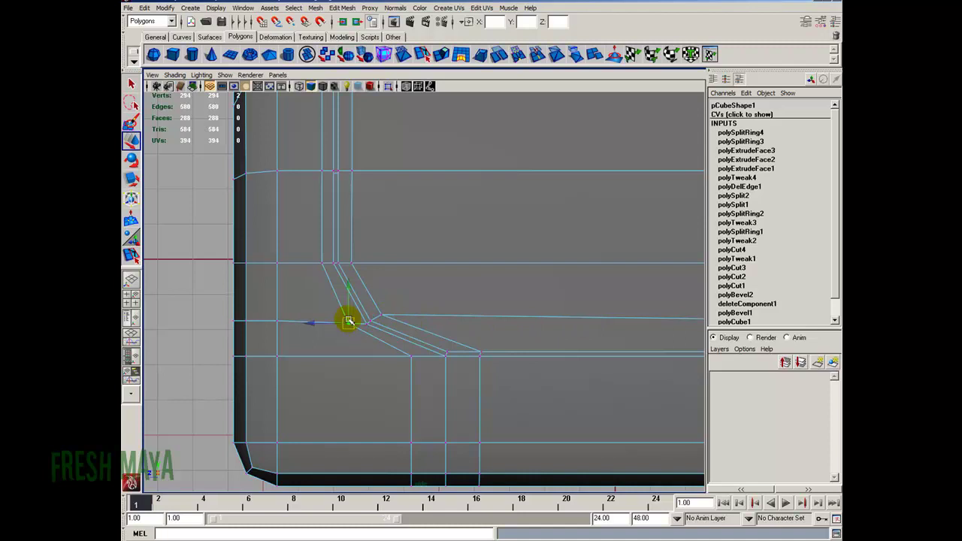
Step: Move the lower vertex columns of both inserted loops closer to the vertical line below the seam's corner
right_click_drag(515, 344, 466, 344, "alt")
middle_click_drag(395, 356, 374, 327, "alt")
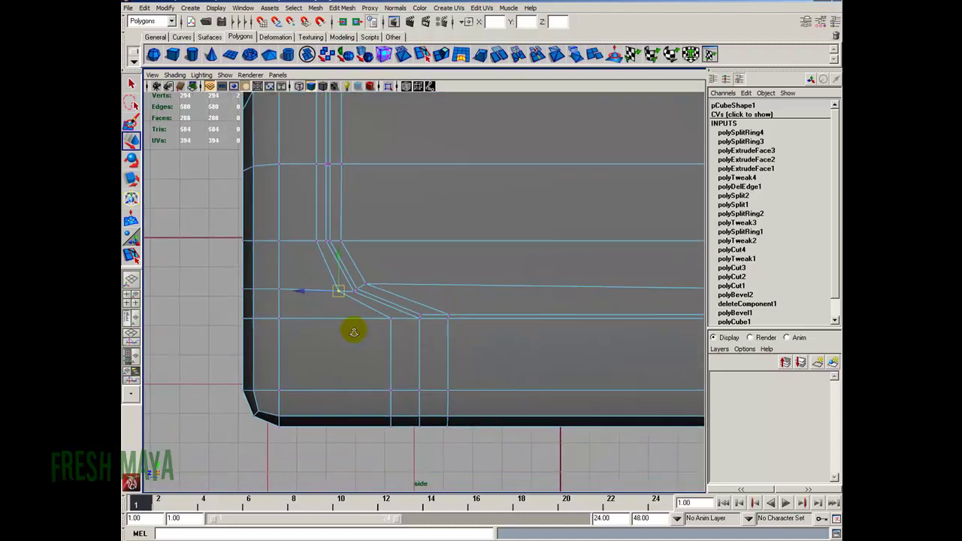
right_click_drag(373, 327, 411, 342, "alt")
left_click_drag(441, 313, 466, 329)
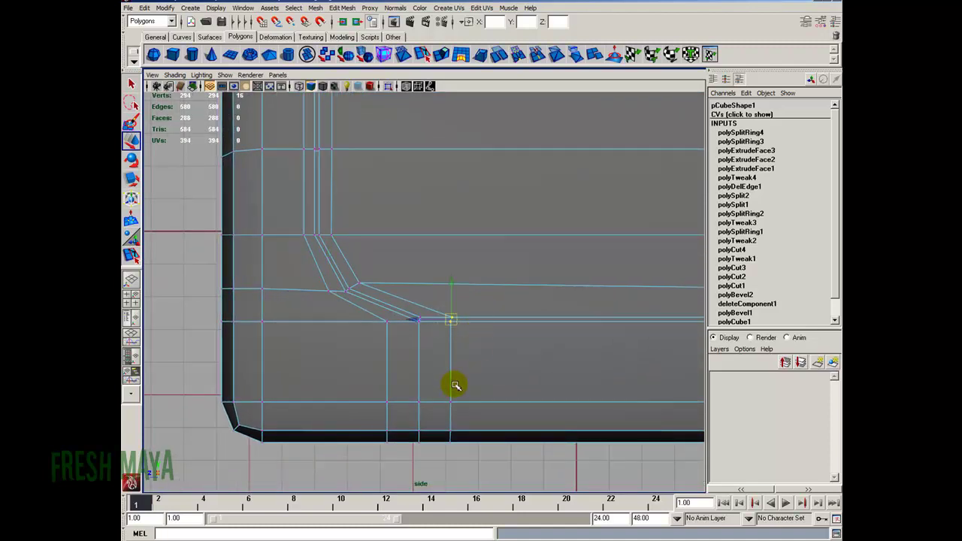
right_click_drag(491, 340, 456, 342, "alt")
left_click_drag(436, 301, 476, 457)
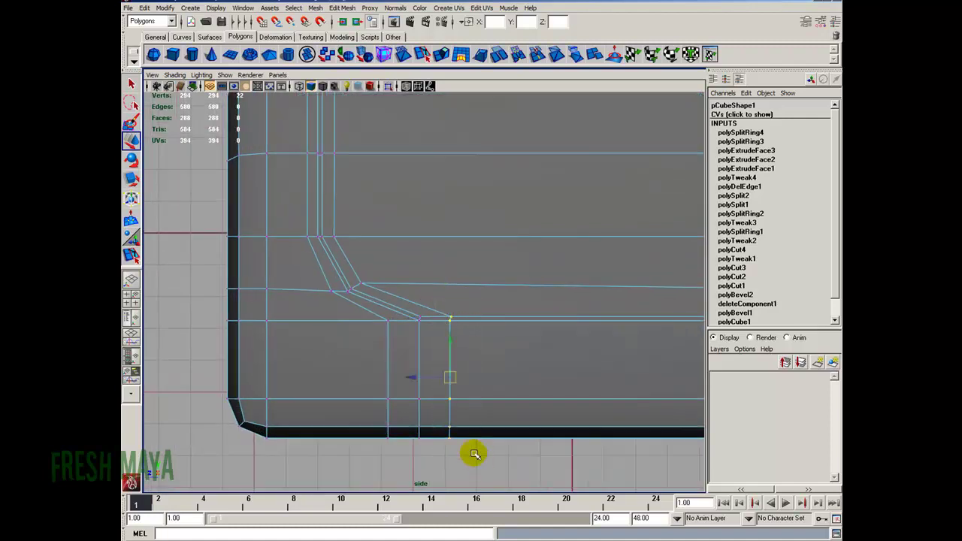
left_click_drag(440, 378, 427, 378)
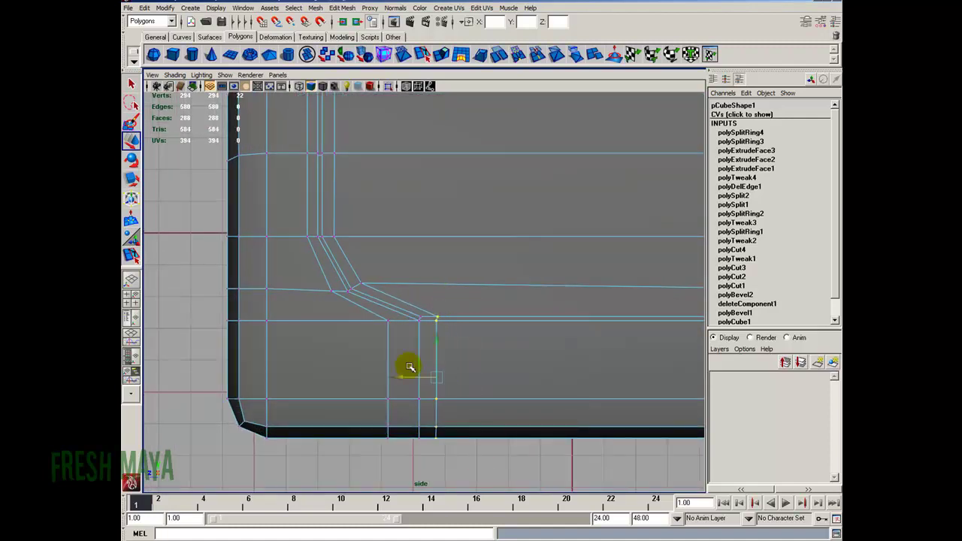
left_click_drag(371, 310, 397, 446)
left_click_drag(375, 380, 388, 379)
scroll(431, 369, "down", 6)
middle_click_drag(414, 358, 400, 393, "alt")
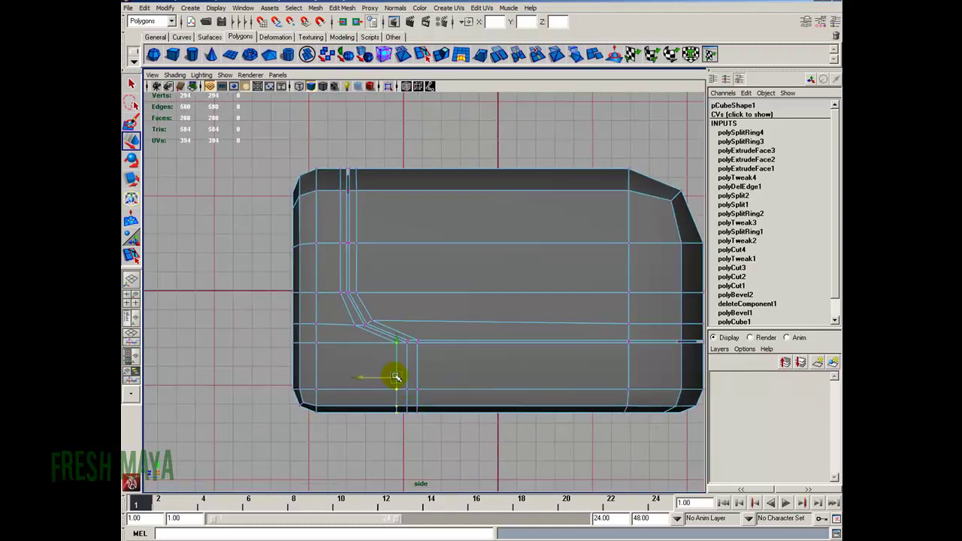
Step: Return to object mode with smooth preview, clear the selection, and inspect the tightened groove in the perspective view
key("F8")
middle_click_drag(417, 307, 412, 364, "alt")
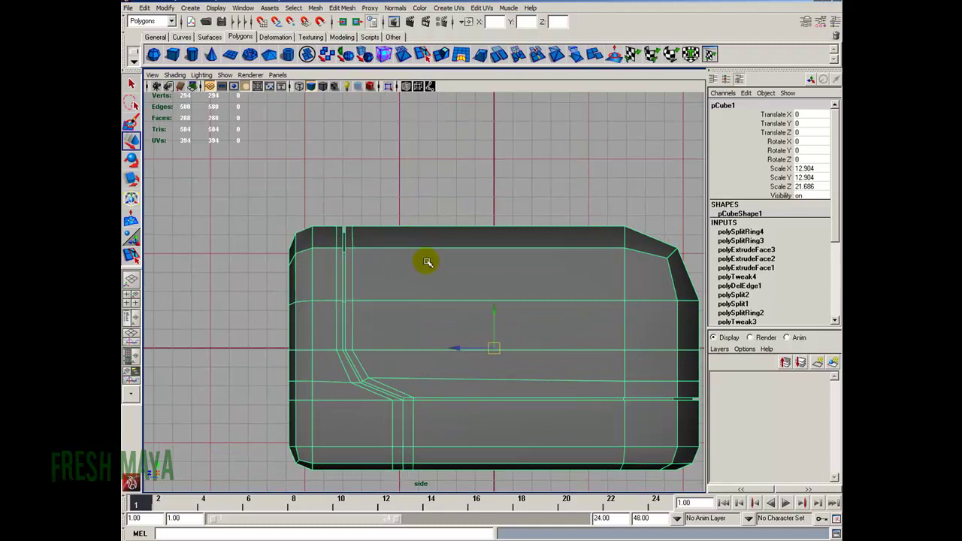
key("3")
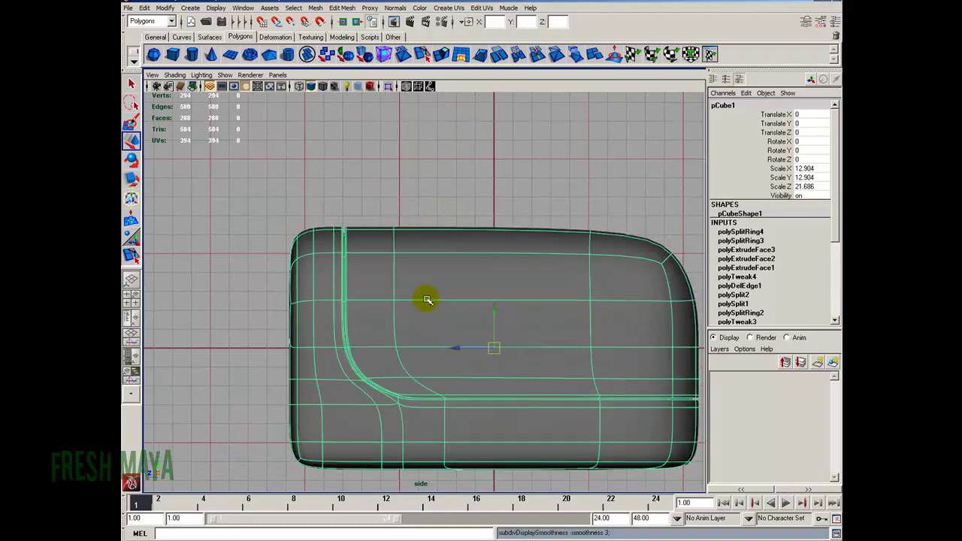
left_click(423, 182)
key("space")
key("space")
left_click_drag(467, 318, 335, 326, "alt")
right_click_drag(335, 326, 424, 333, "alt")
left_click_drag(425, 333, 356, 365, "alt")
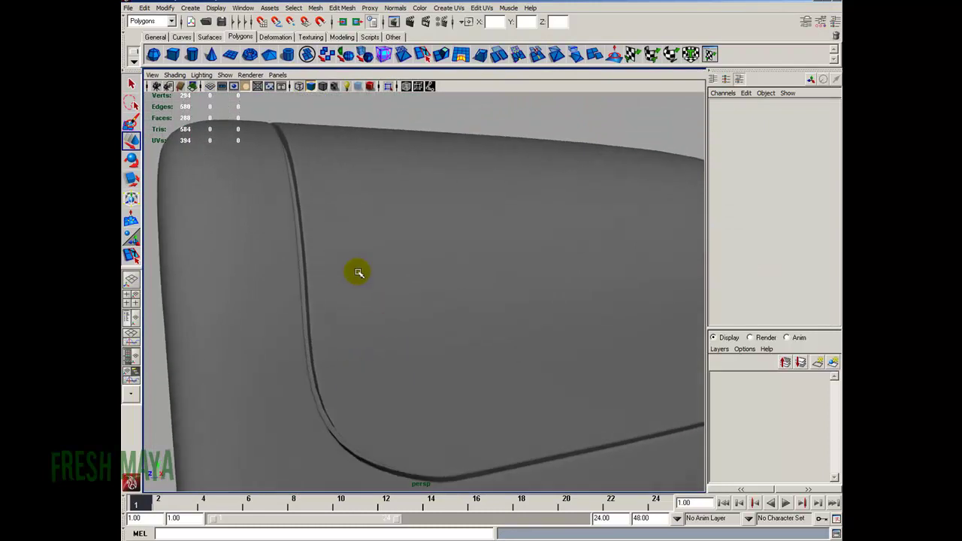
Step: Examine the groove's rounded corner in the smoothed perspective view and compare it with the unsmoothed cage in the side view
middle_click_drag(346, 429, 377, 356, "alt")
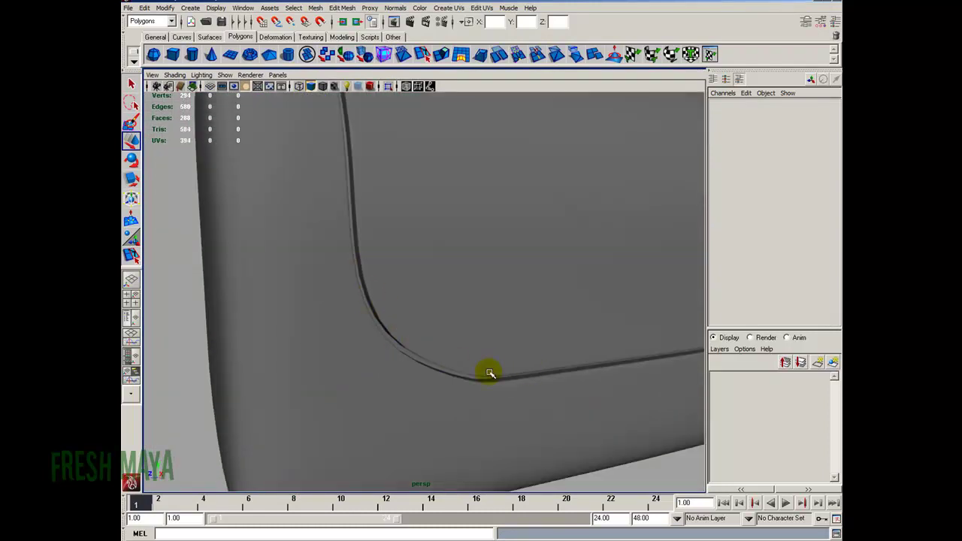
scroll(374, 281, "down", 3)
left_click_drag(483, 348, 418, 315, "alt")
scroll(440, 350, "down", 3)
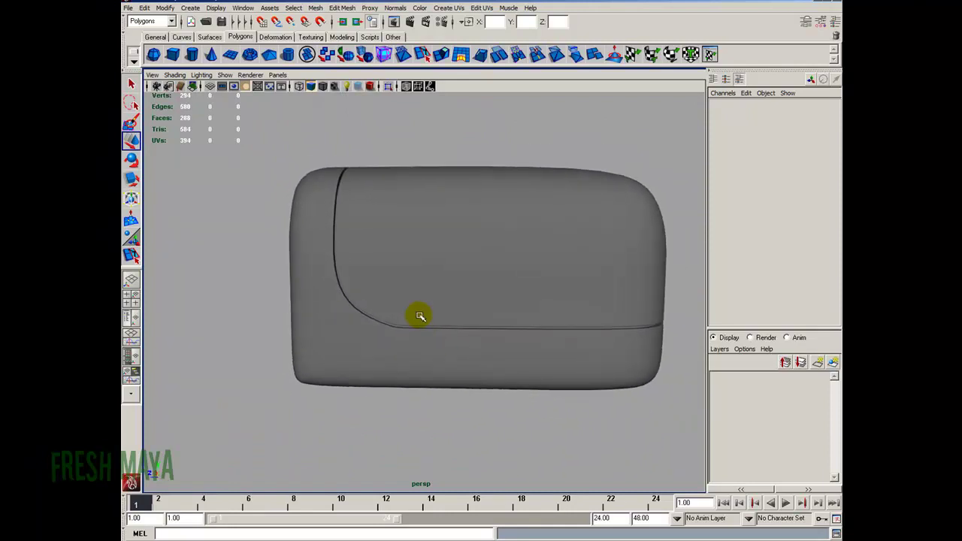
left_click(423, 319)
key("1")
key("space")
key("space")
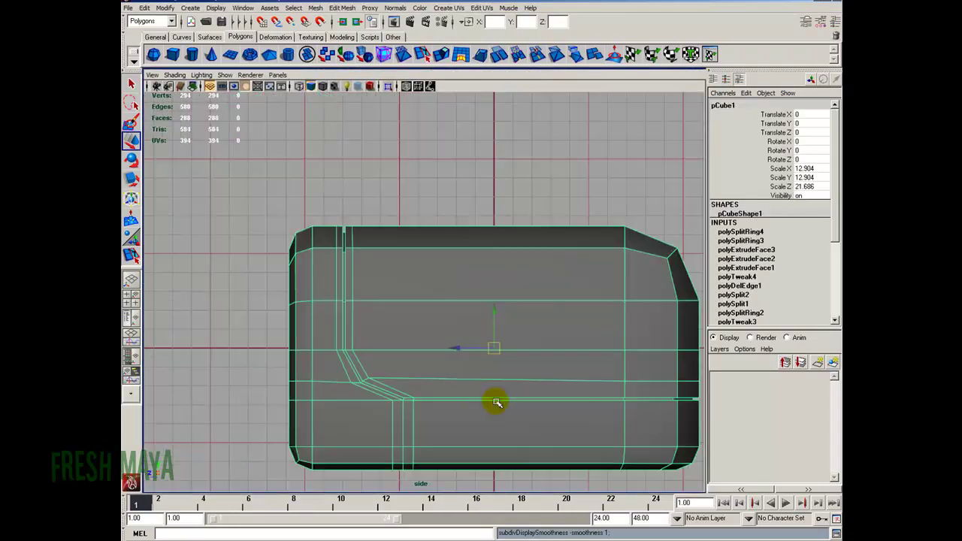
right_click_drag(420, 390, 446, 381, "alt")
middle_click_drag(446, 381, 446, 319, "alt")
right_click_drag(446, 318, 490, 393, "alt")
middle_click_drag(490, 393, 504, 336, "alt")
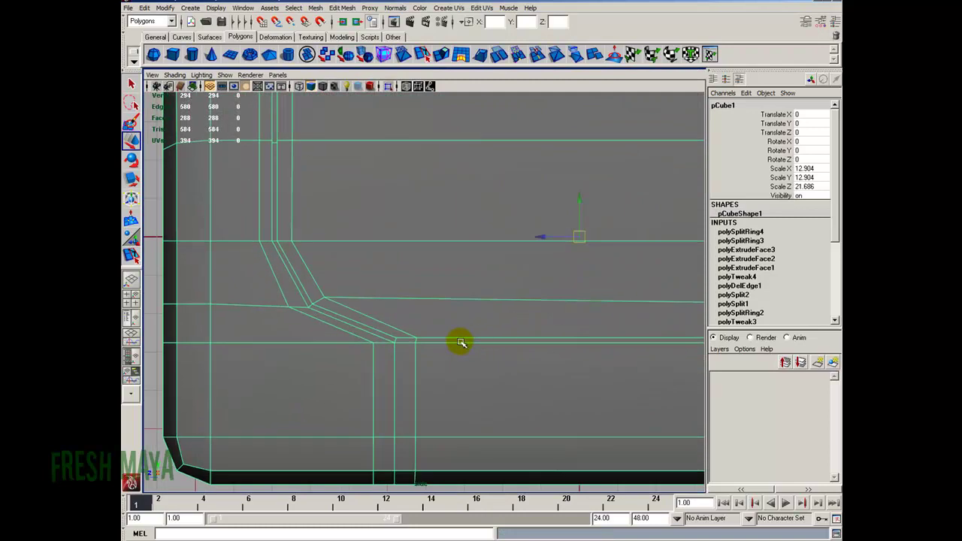
Step: Restore the smooth preview, clear the selection, and inspect the groove's corner up close in the perspective view
key("space")
key("space")
key("3")
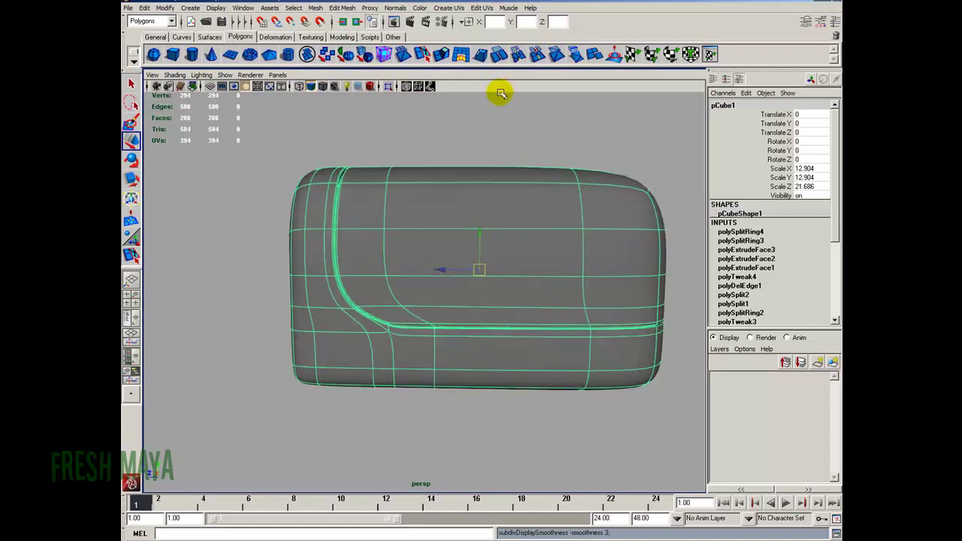
left_click(291, 326)
right_click_drag(292, 325, 396, 326, "alt")
right_click_drag(495, 346, 521, 341, "alt")
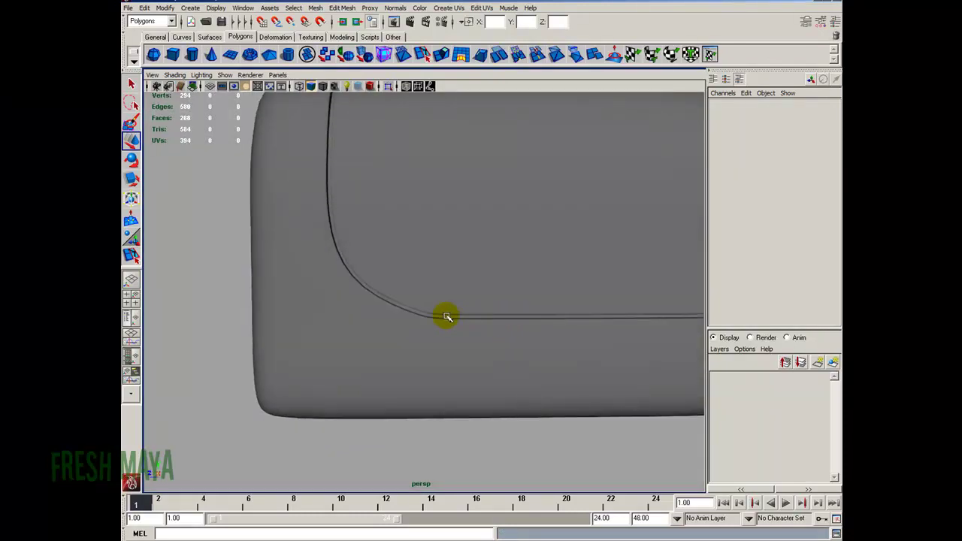
key("a")
key("space")
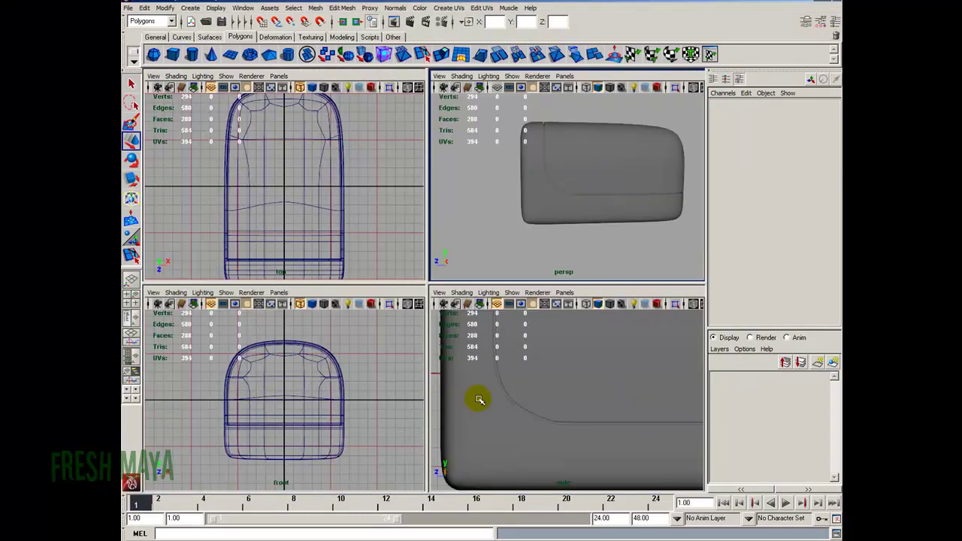
Step: Show the unsmoothed cage in the side view and insert two vertical edge loops across the long panel
key("space")
left_click(466, 344)
key("f")
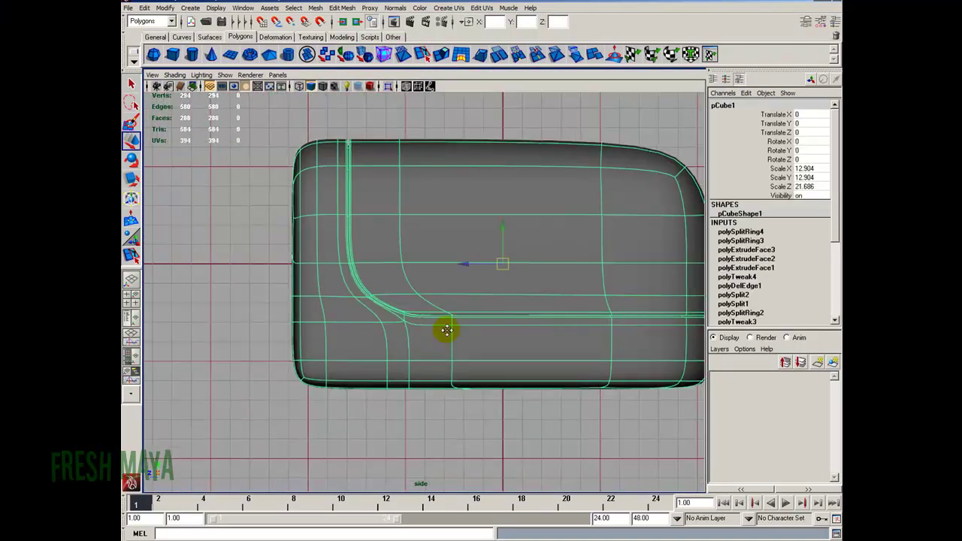
key("1")
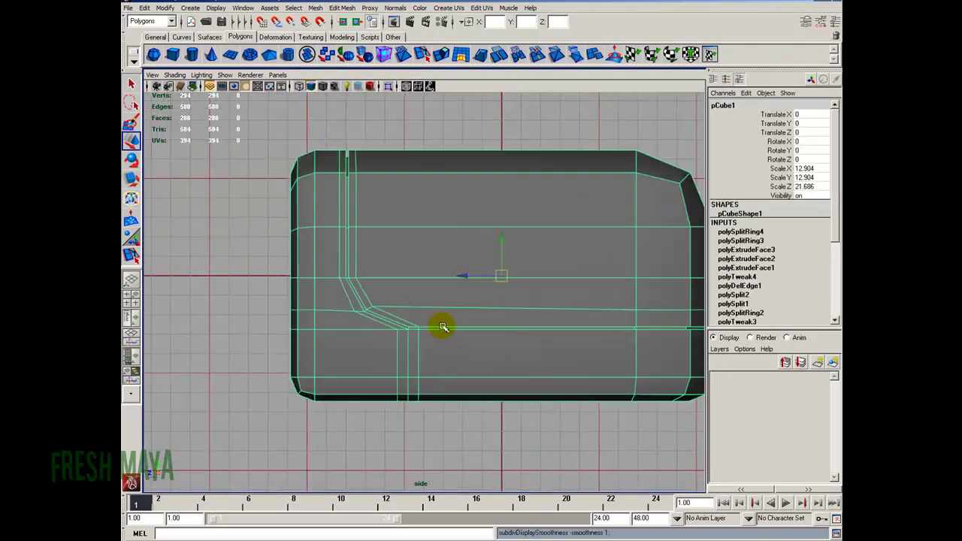
scroll(451, 300, "up", 1)
right_click(483, 342, "shift")
right_click_drag(482, 342, 429, 358, "shift")
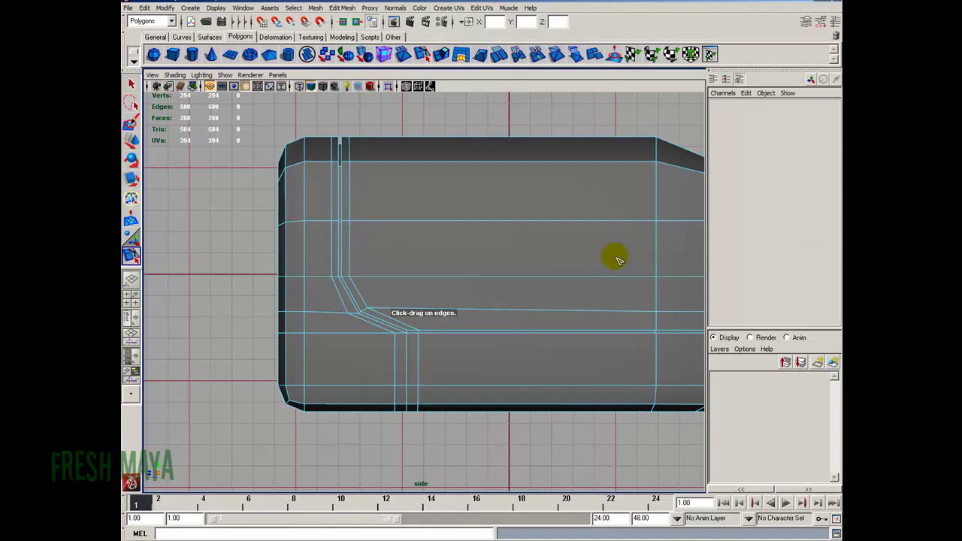
left_click_drag(472, 279, 444, 284)
left_click_drag(549, 282, 547, 280)
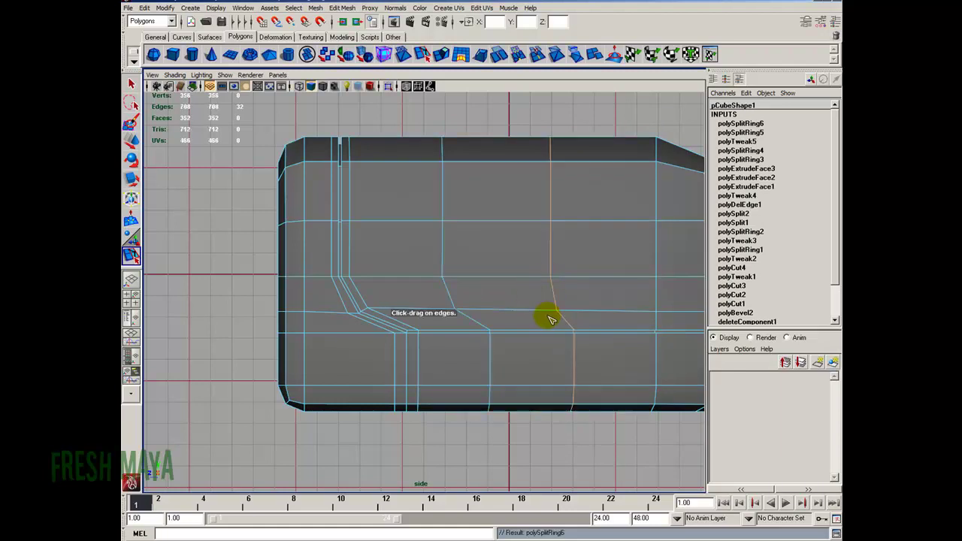
Step: Return to object mode with smooth preview, clear the selection, and inspect the seam with the added loops in perspective
scroll(504, 306, "down", 2)
key("w")
key("F8")
key("3")
key("space")
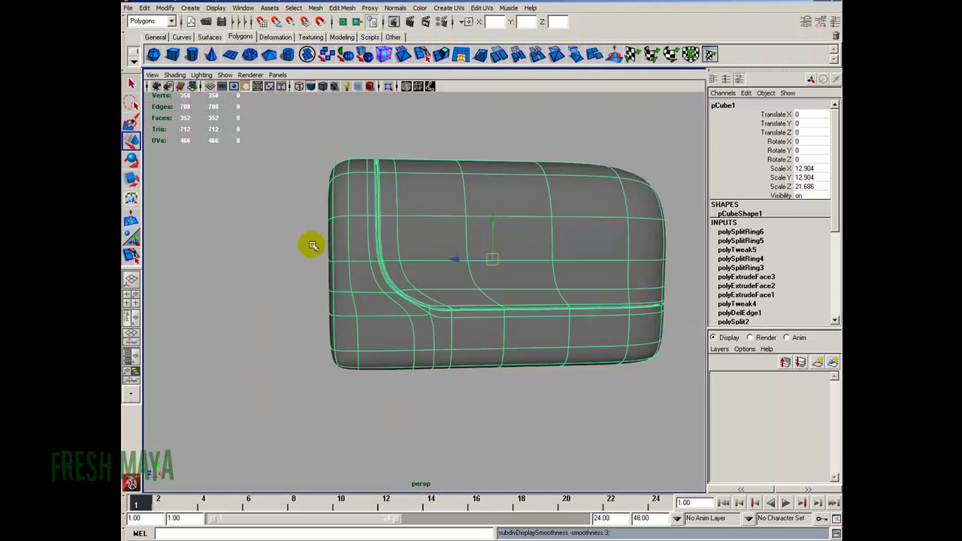
left_click(295, 240)
scroll(334, 309, "up", 2)
left_click_drag(406, 288, 443, 354, "alt")
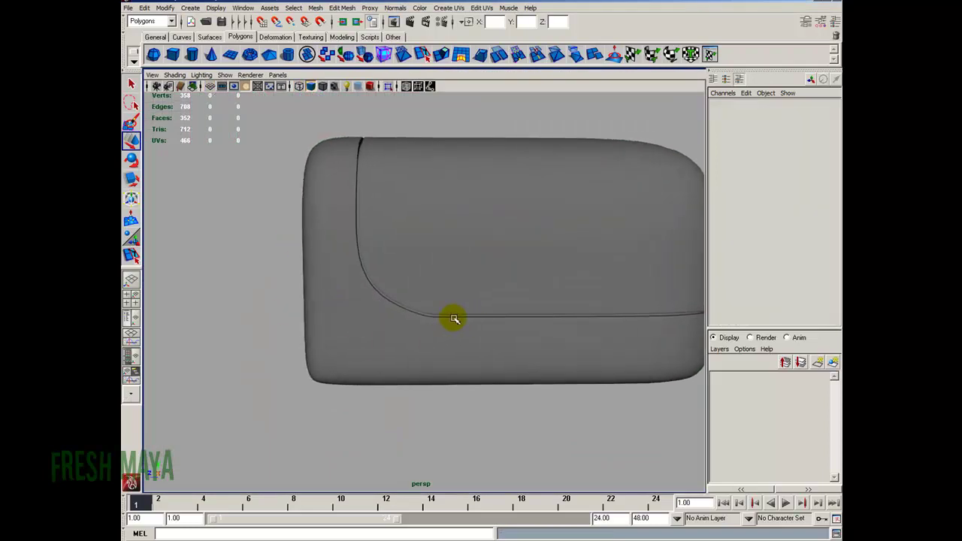
Step: In the unsmoothed side view, move the vertex columns on both sides of the line below the seam's corner farther from it
left_click(396, 305)
key("1")
scroll(376, 338, "up", 2)
key("space")
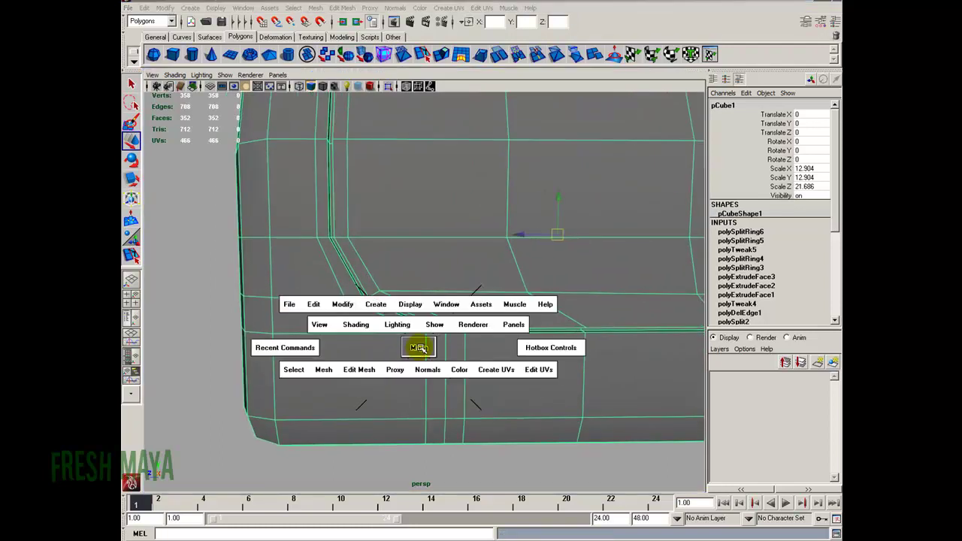
key("space")
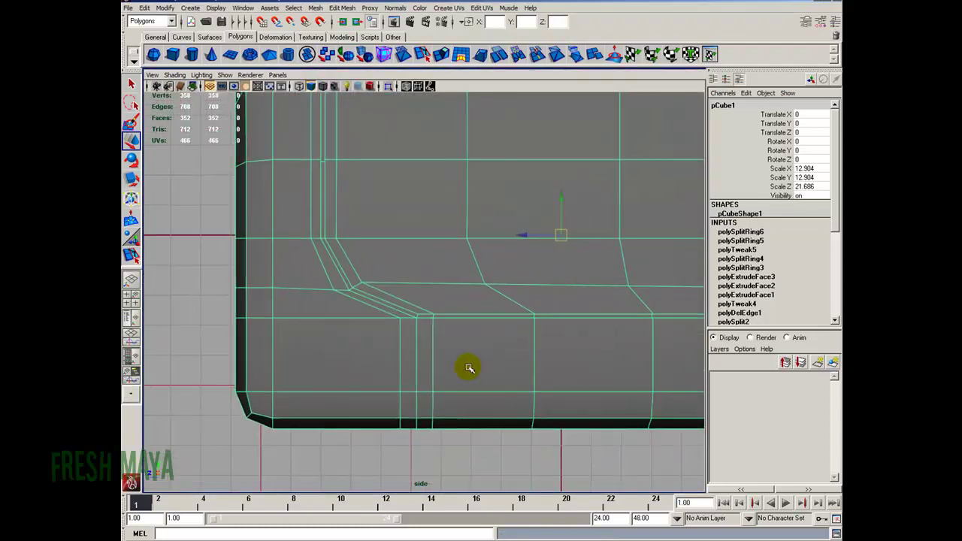
right_click(450, 331)
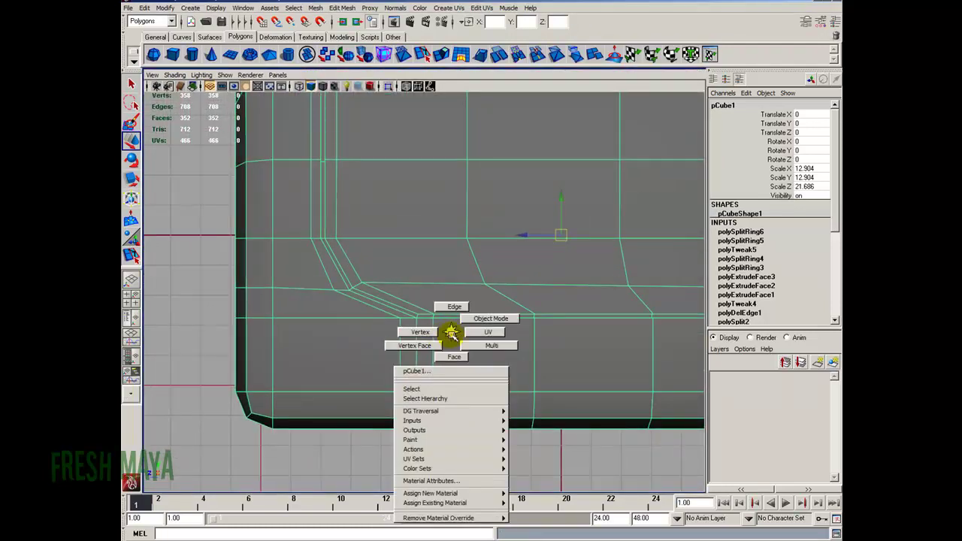
key("F9")
left_click_drag(457, 294, 426, 453)
left_click_drag(421, 372, 436, 374)
left_click_drag(397, 307, 411, 449)
left_click_drag(389, 374, 369, 380)
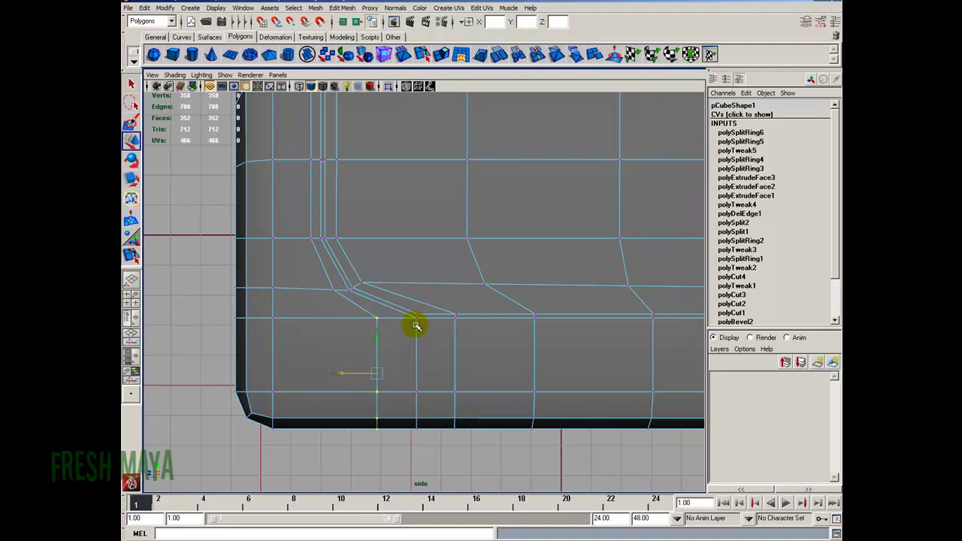
Step: Space the vertex column on the long panel's side farther from the corner line, and adjust the opposite column outward
left_click_drag(452, 296, 476, 451)
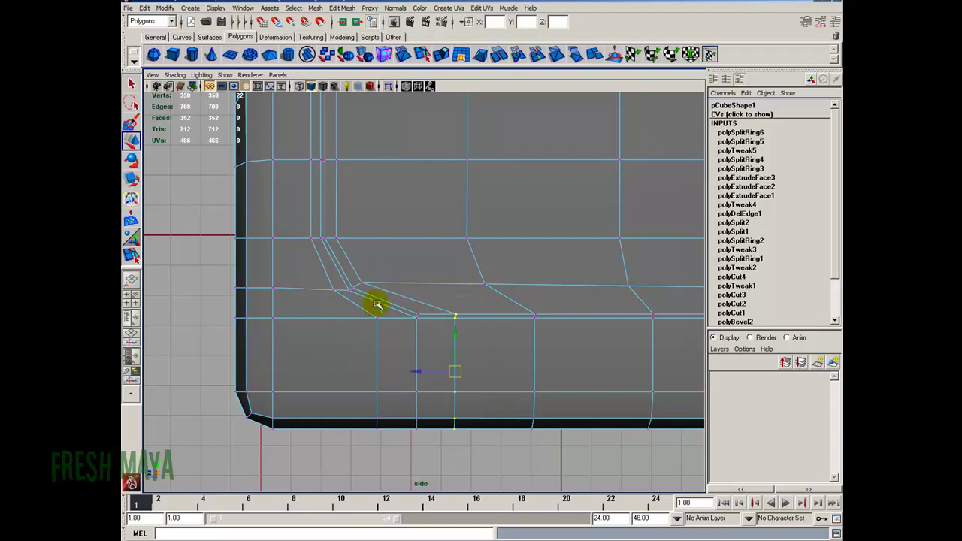
left_click_drag(439, 372, 399, 374)
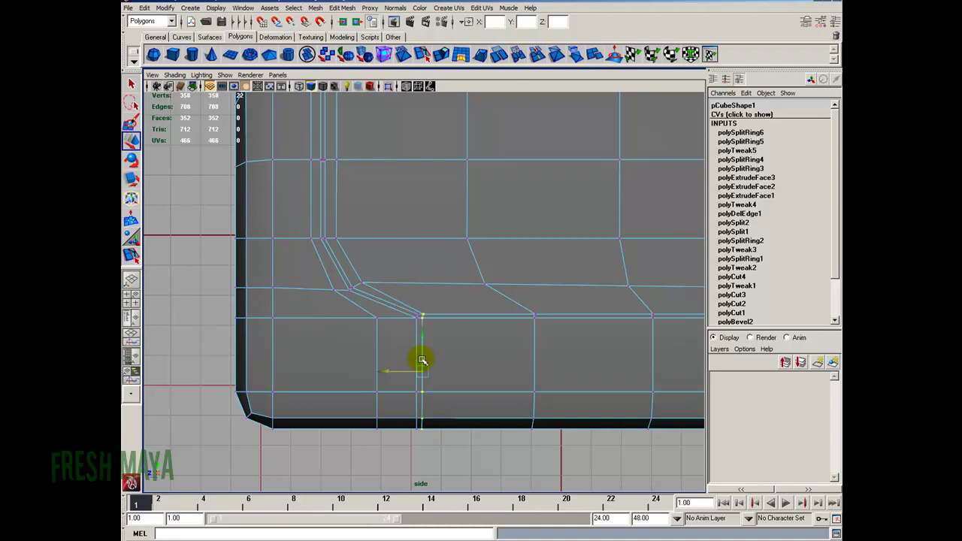
left_click_drag(403, 369, 457, 373)
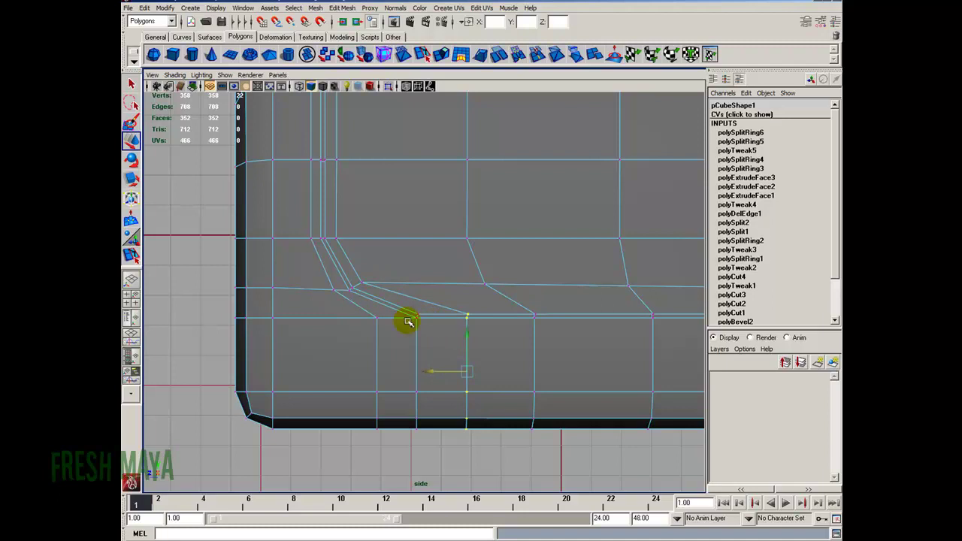
left_click_drag(378, 374, 390, 450)
Step: Move the supporting loops' vertices around the seam's bend outward, away from the groove on both sides
right_click_drag(406, 357, 372, 315, "alt")
middle_click_drag(372, 315, 384, 364, "alt")
left_click_drag(377, 325, 399, 335)
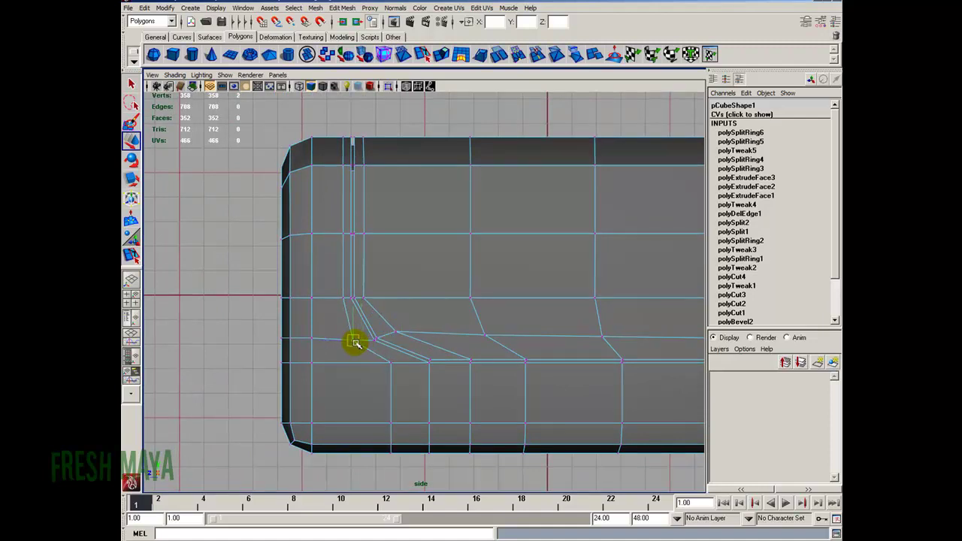
left_click(364, 299)
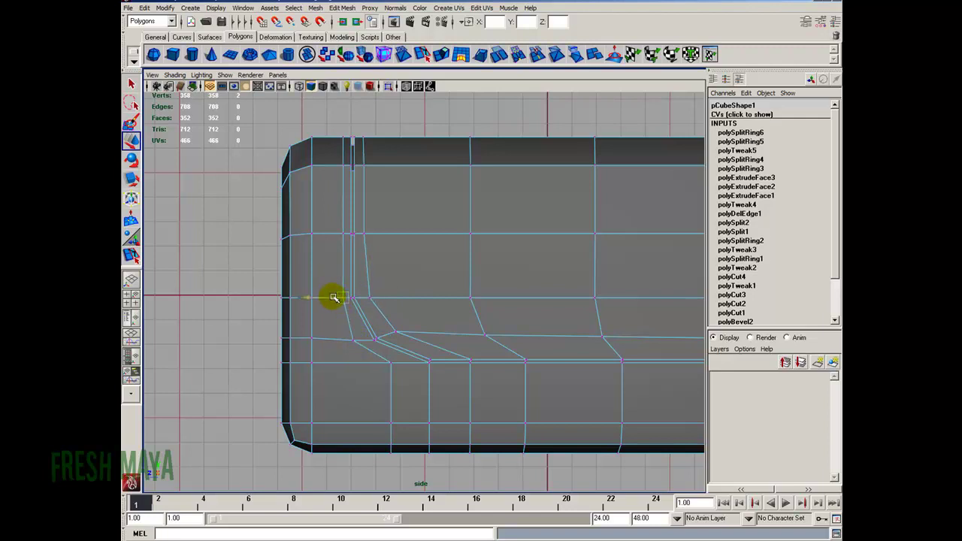
Step: Return to object mode with smooth preview, clear the selection, and inspect the softened seam bend around the whole body
scroll(380, 324, "down", 1)
key("F8")
key("3")
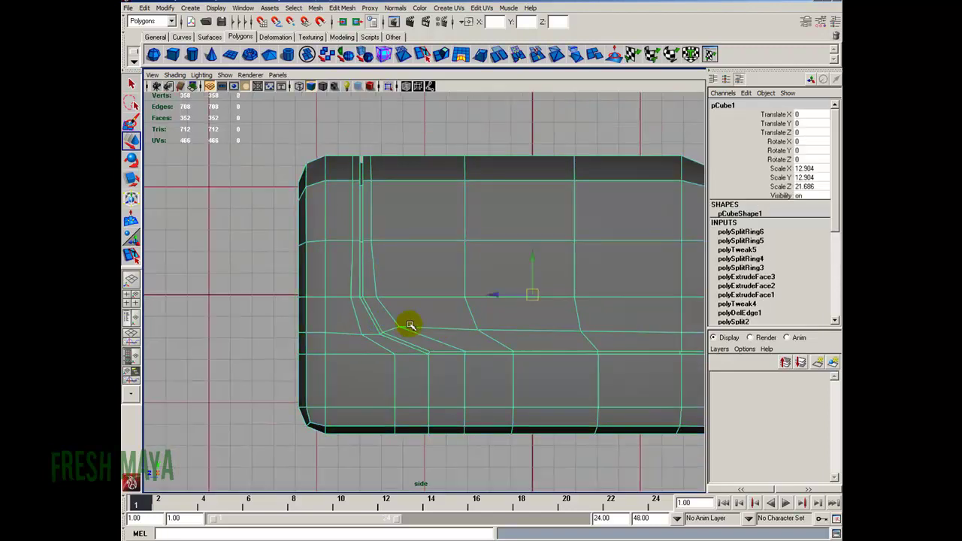
key("space")
key("space")
right_click_drag(399, 372, 427, 356, "alt")
left_click(313, 344)
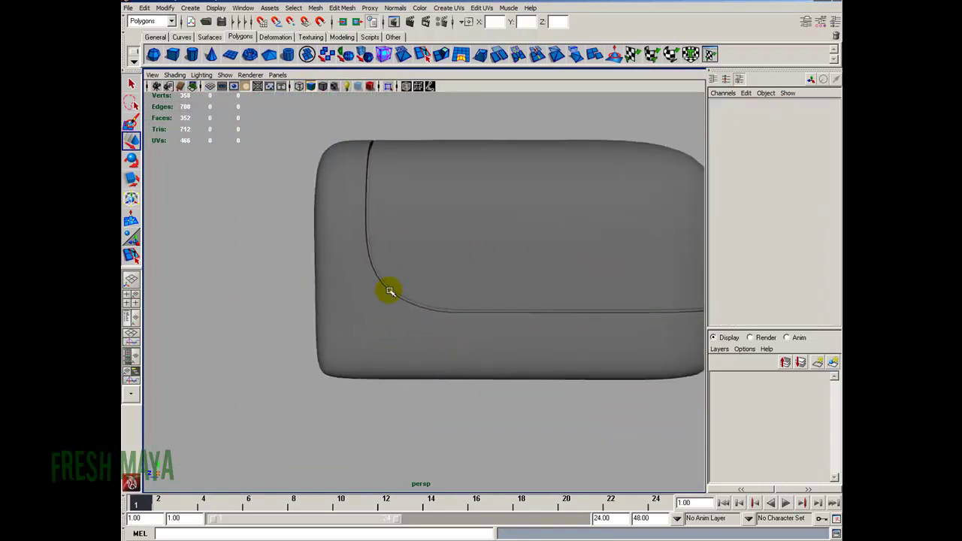
right_click_drag(564, 326, 429, 333, "alt")
left_click_drag(429, 333, 455, 344, "alt")
right_click_drag(456, 344, 529, 327, "alt")
left_click_drag(529, 327, 456, 333, "alt")
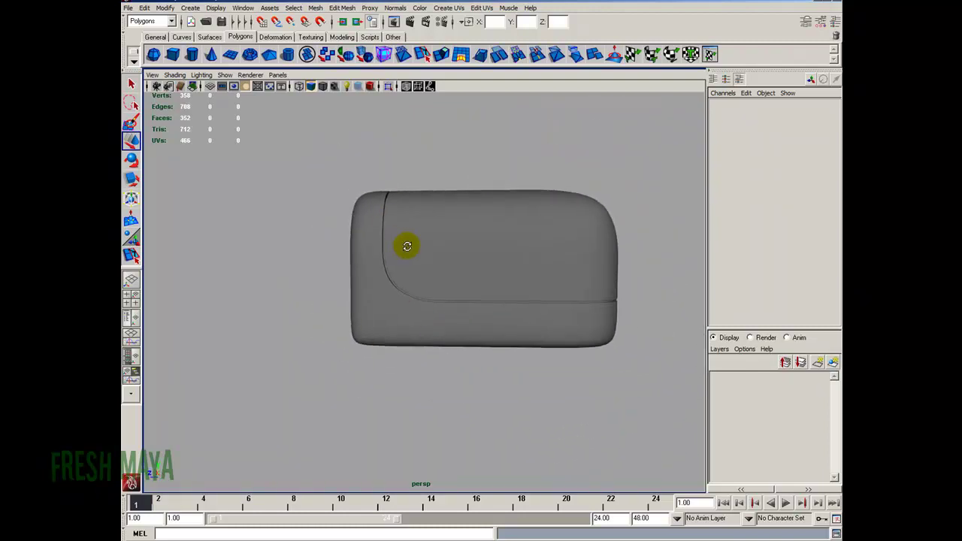
left_click_drag(391, 183, 387, 222, "alt")
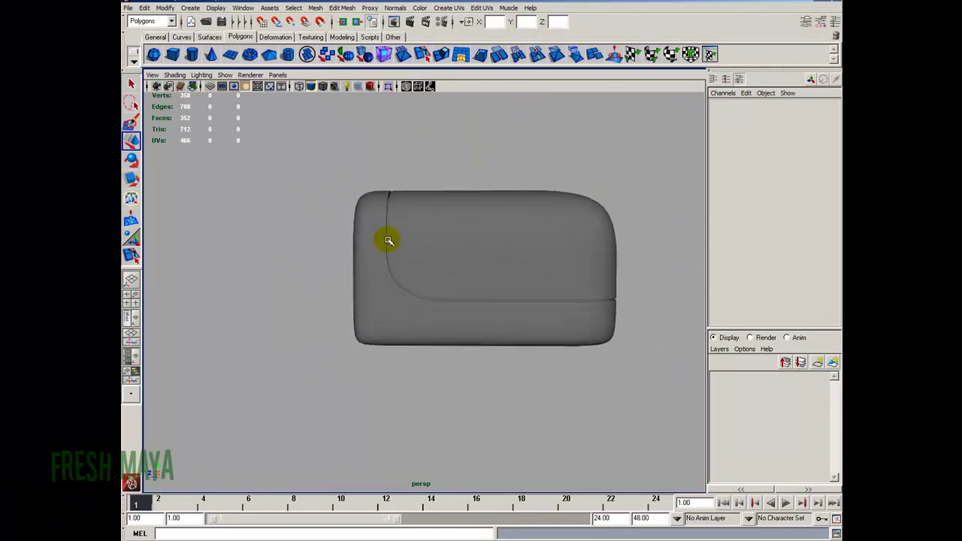
left_click_drag(560, 305, 442, 340, "alt")
Step: Show the body's unsmoothed cage in the side view and select all vertices at the end opposite the vertical seam
left_click(445, 301)
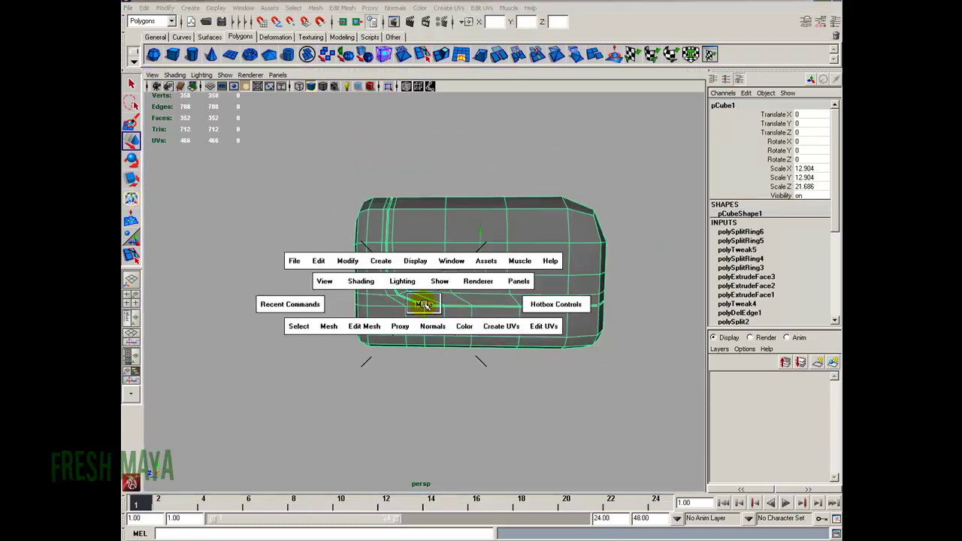
key("space")
key("space")
right_click_drag(586, 356, 509, 322, "alt")
middle_click_drag(509, 322, 381, 345, "alt")
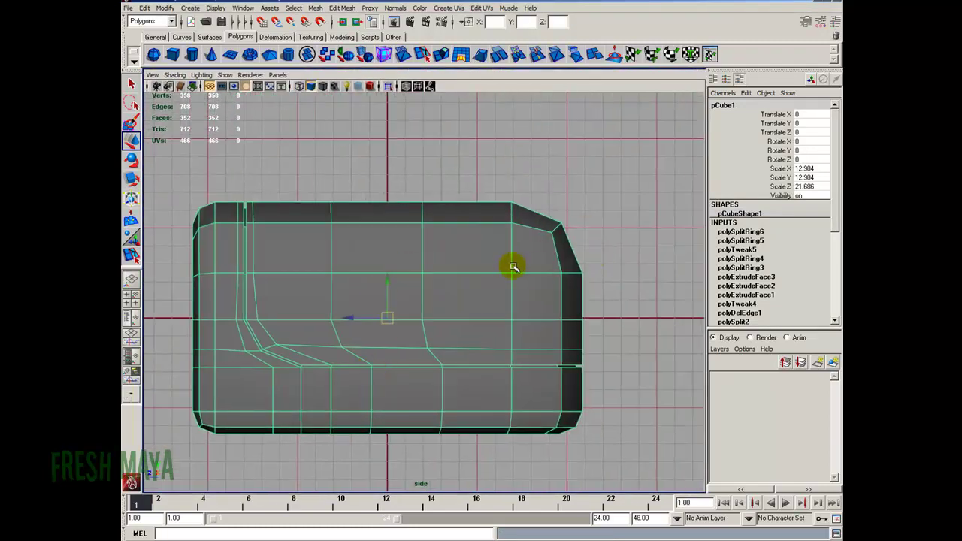
key("F8")
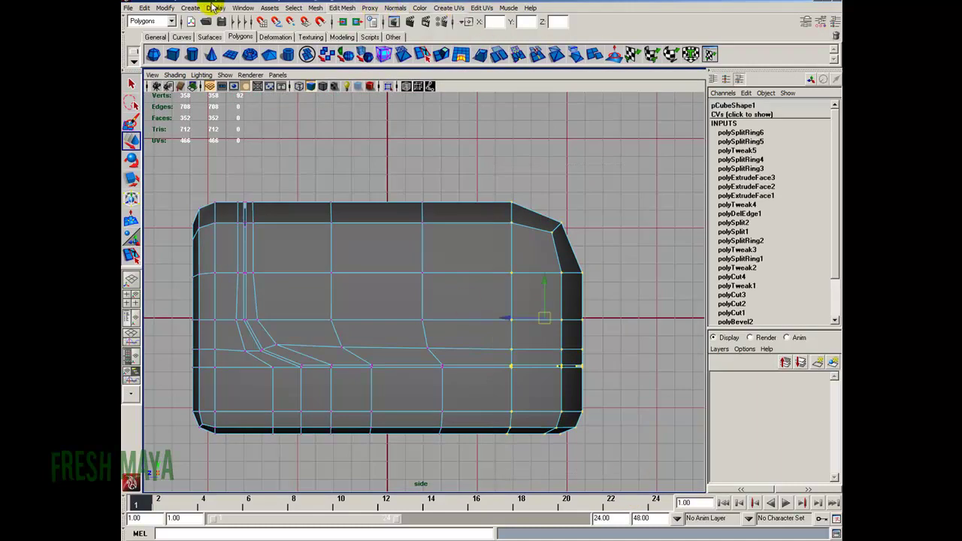
Step: Switch to the Animation command set and create a Lattice deformer around the selected end vertices
left_click(172, 21)
left_click(154, 34)
right_click_drag(559, 337, 523, 335, "alt")
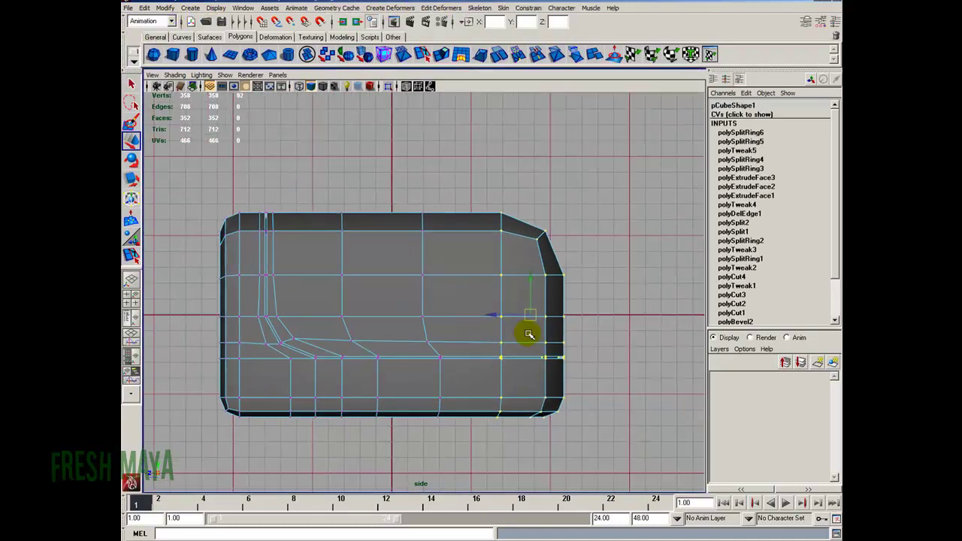
middle_click_drag(524, 335, 498, 279, "alt")
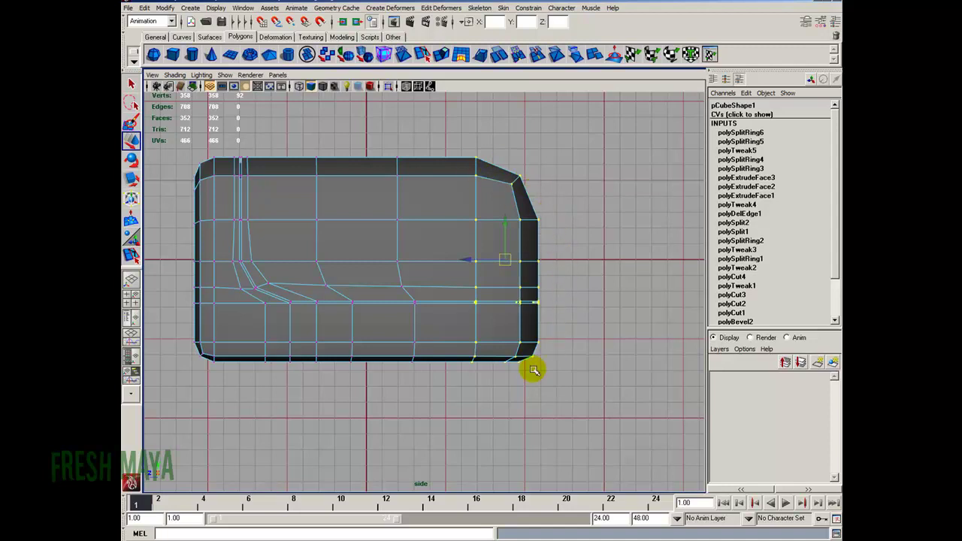
left_click(396, 9)
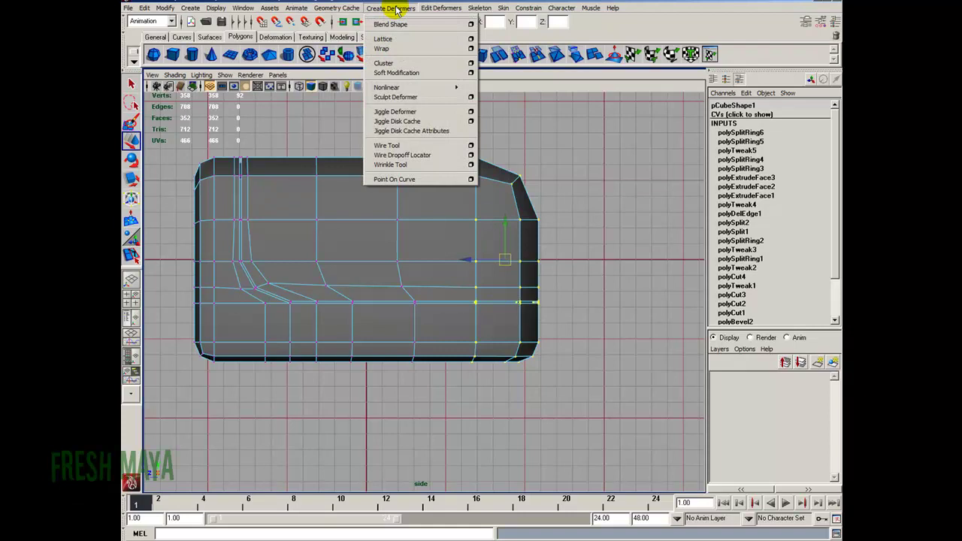
left_click(406, 44)
middle_click_drag(545, 206, 513, 244, "alt")
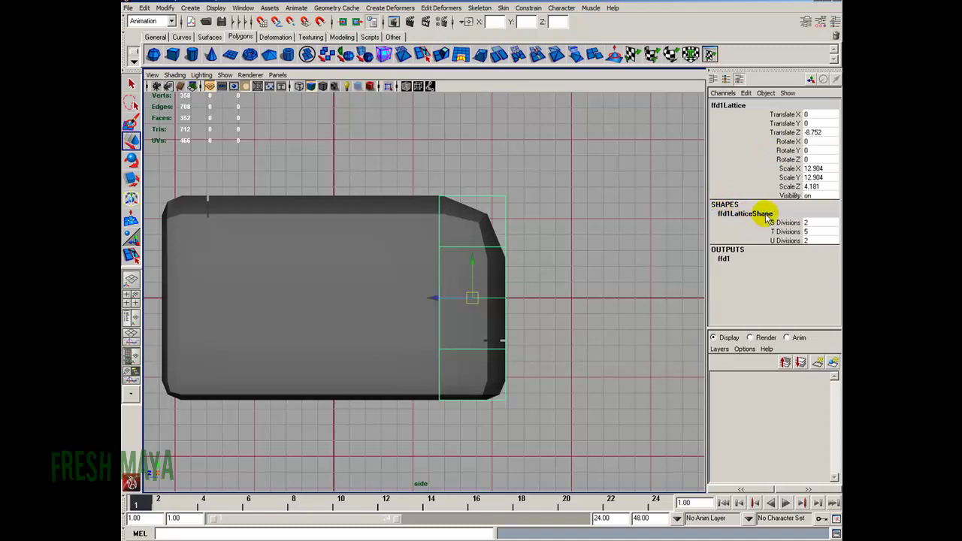
left_click(788, 224)
left_click(790, 232)
left_click(791, 240)
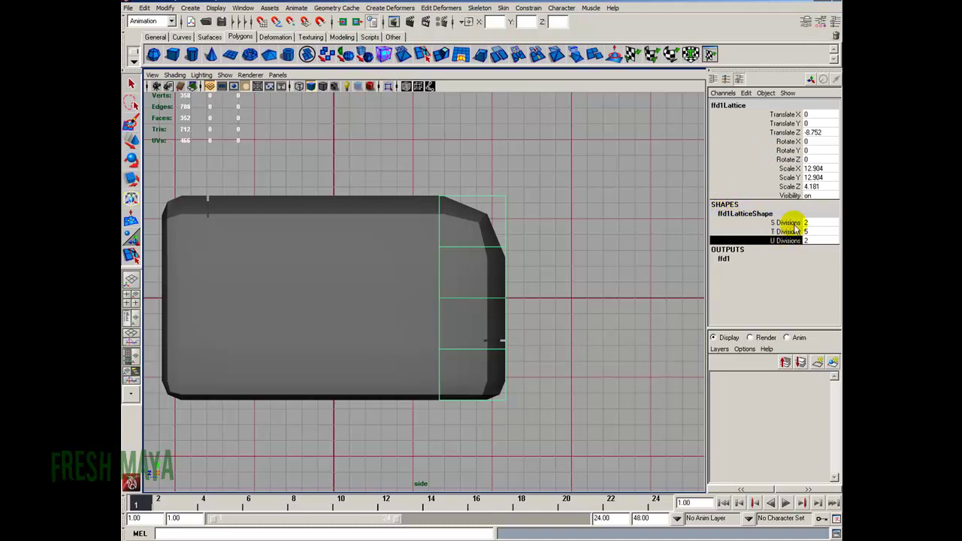
left_click(787, 222)
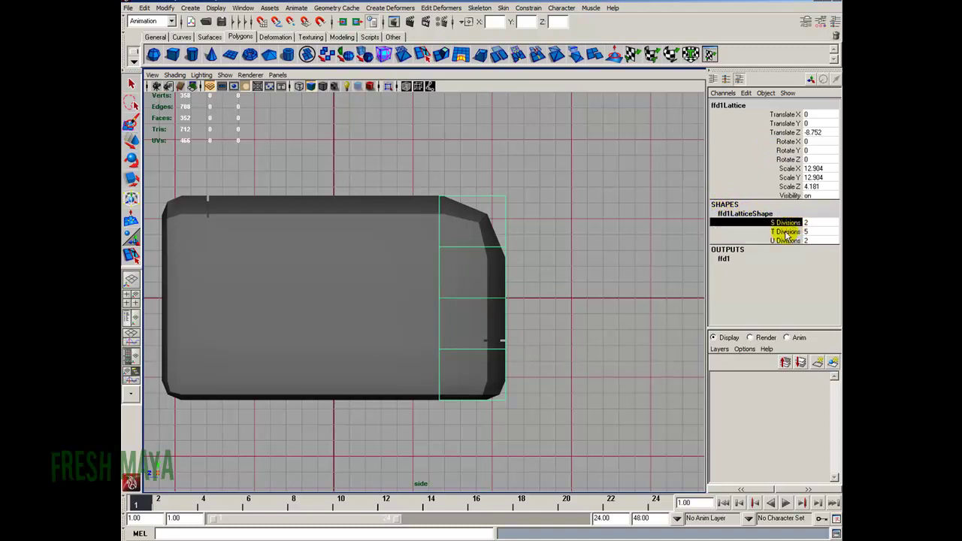
Step: Switch the lattice to point editing and move its lower rows progressively outward to give the body's end a curved slope
right_click(516, 156)
right_click_drag(515, 156, 509, 136)
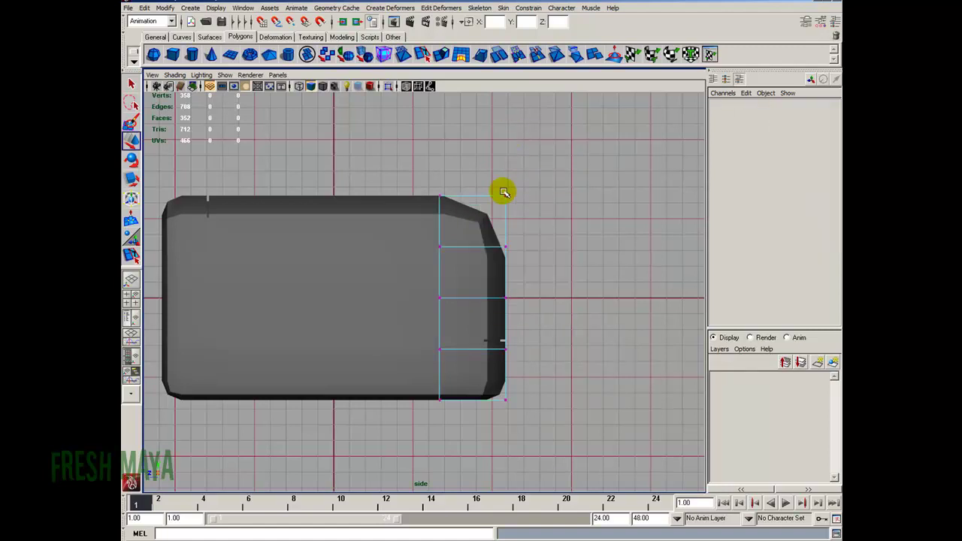
left_click_drag(423, 229, 472, 248)
left_click_drag(411, 275, 552, 425)
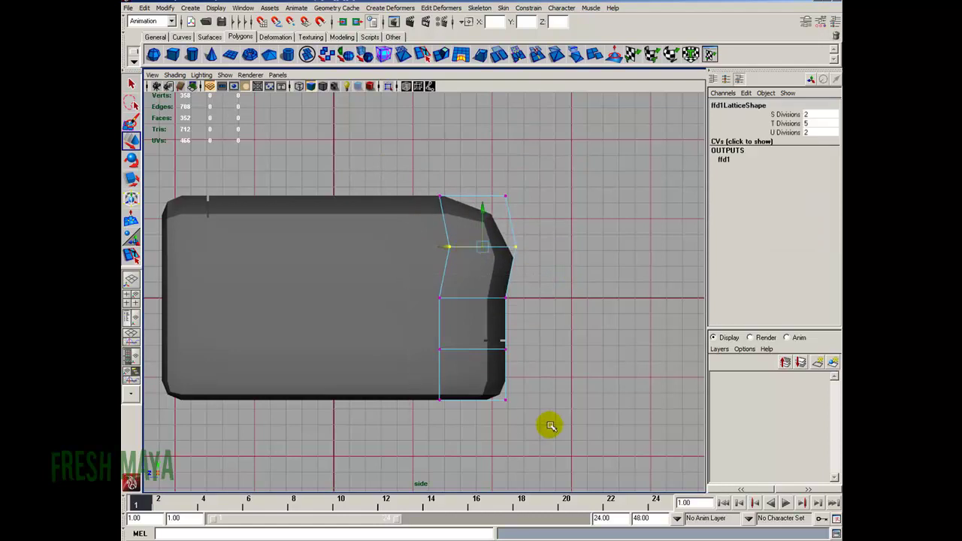
left_click_drag(455, 350, 476, 351)
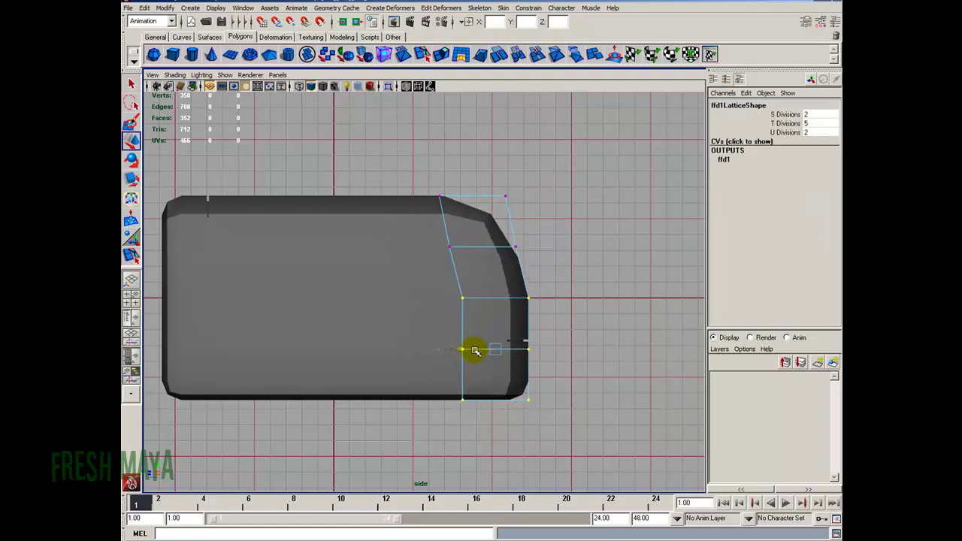
left_click_drag(435, 326, 593, 470)
left_click_drag(471, 375, 477, 375)
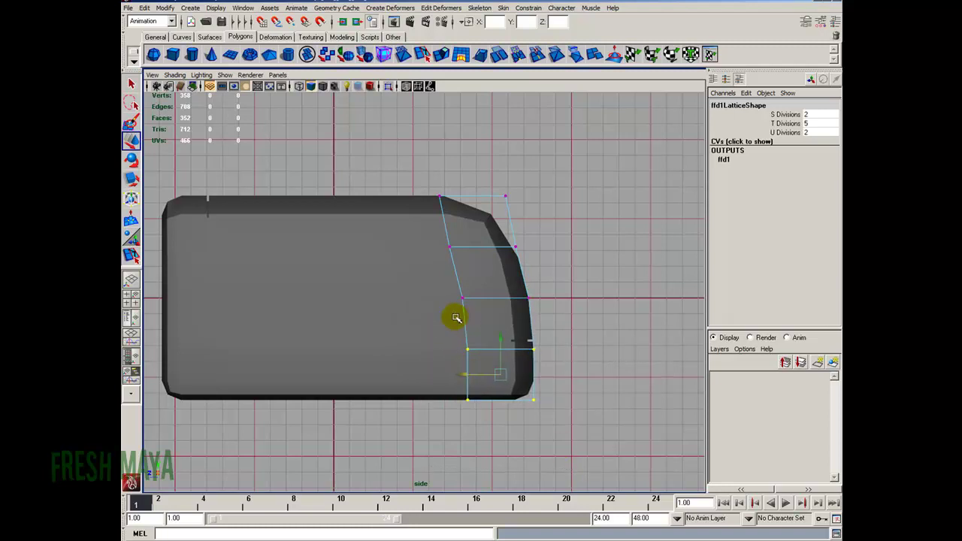
left_click_drag(480, 375, 479, 375)
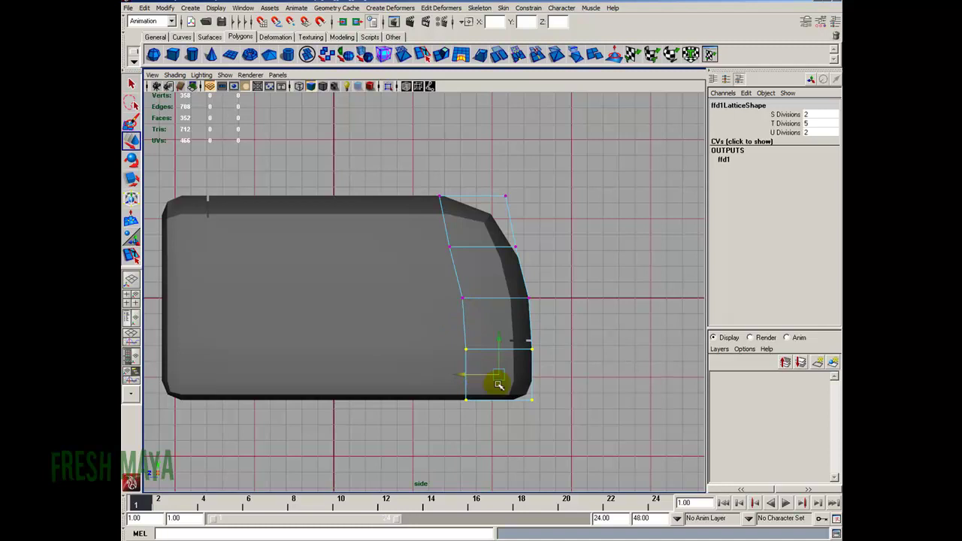
Step: Select the body in object mode and delete its construction history to bake in the lattice shape
scroll(481, 376, "down", 3)
left_click(419, 293)
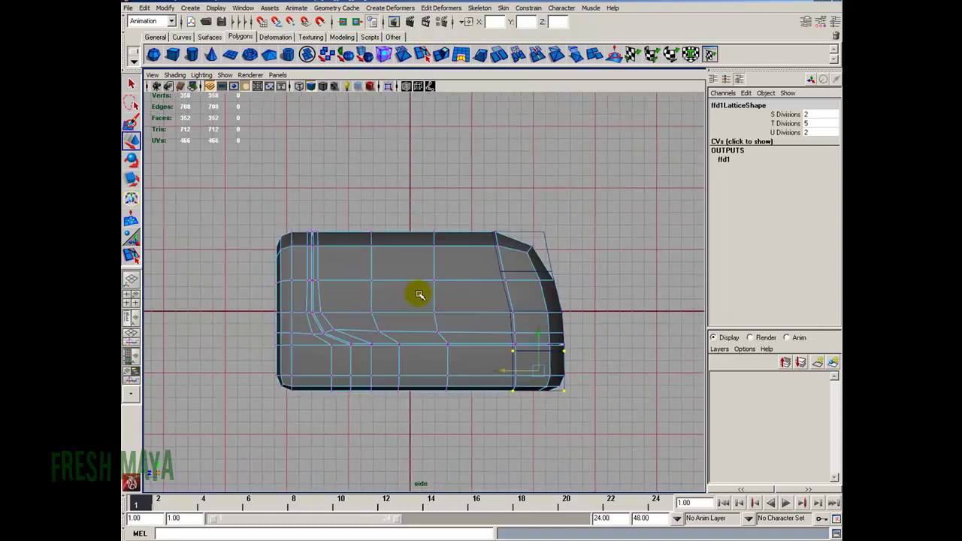
left_click(532, 254)
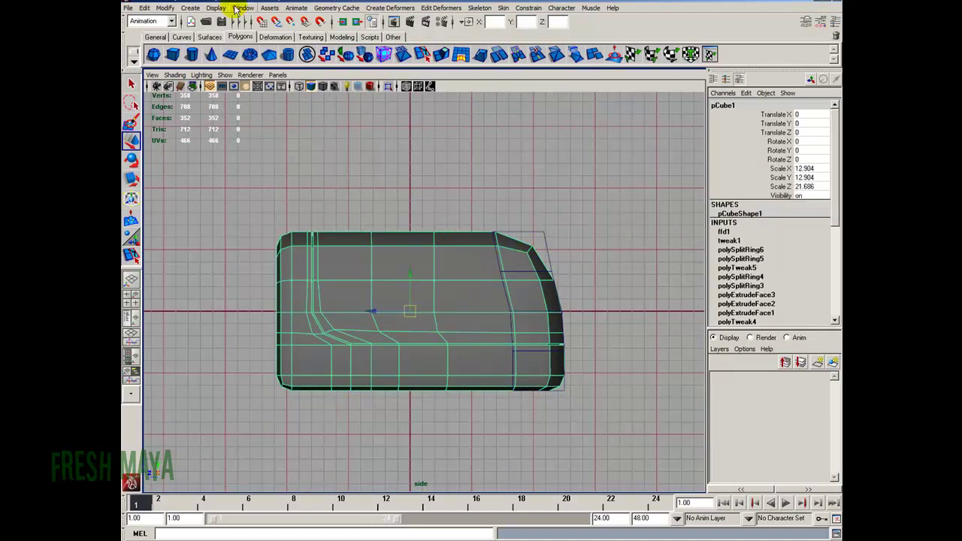
left_click(145, 8)
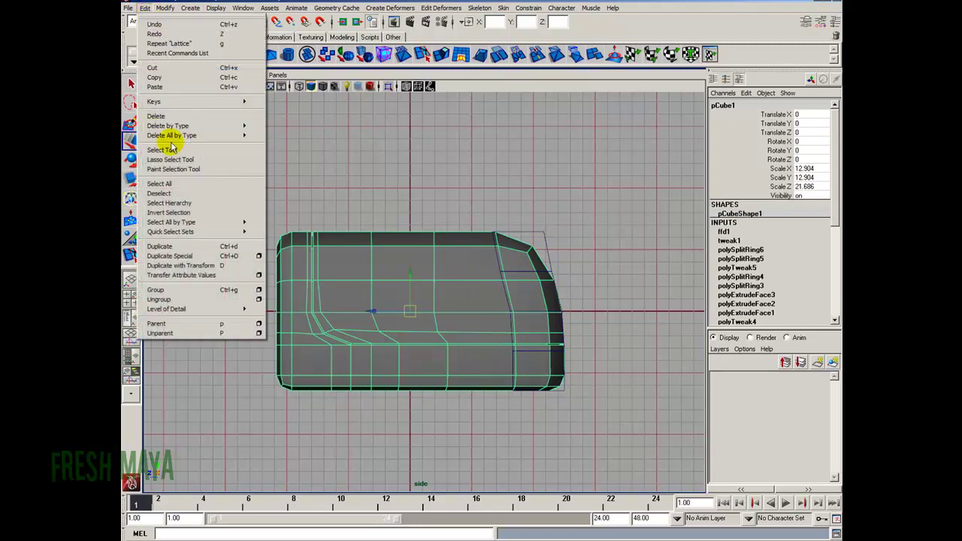
mouse_move(183, 125)
left_click(269, 131)
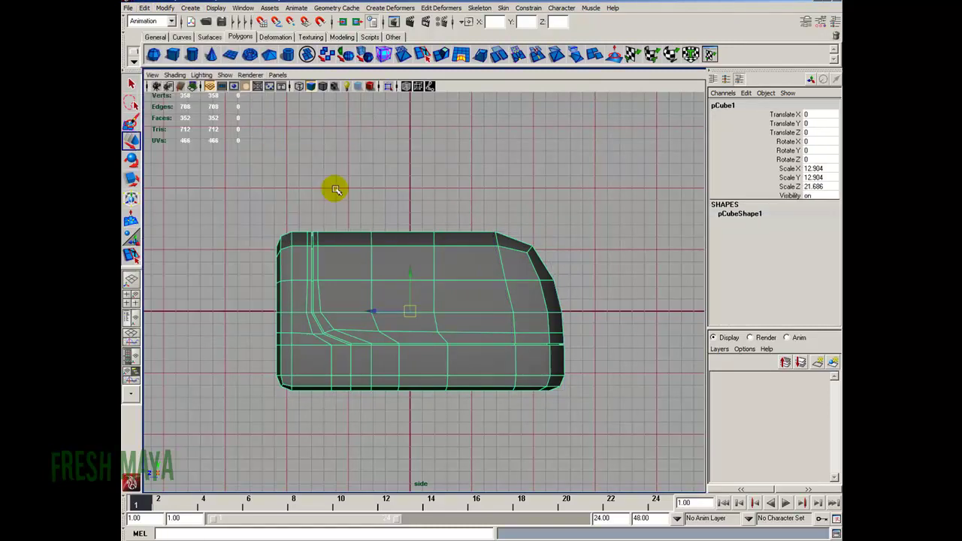
Step: Select all vertices at the body's end nearest the vertical seam and create a Lattice deformer around them
right_click_drag(264, 263, 337, 277, "alt")
middle_click_drag(263, 249, 309, 241, "alt")
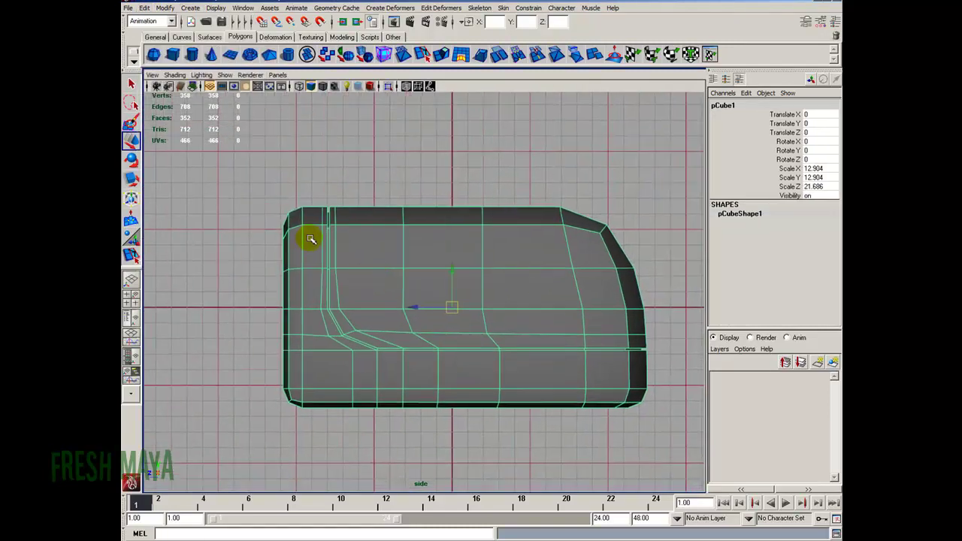
right_click_drag(321, 204, 294, 210)
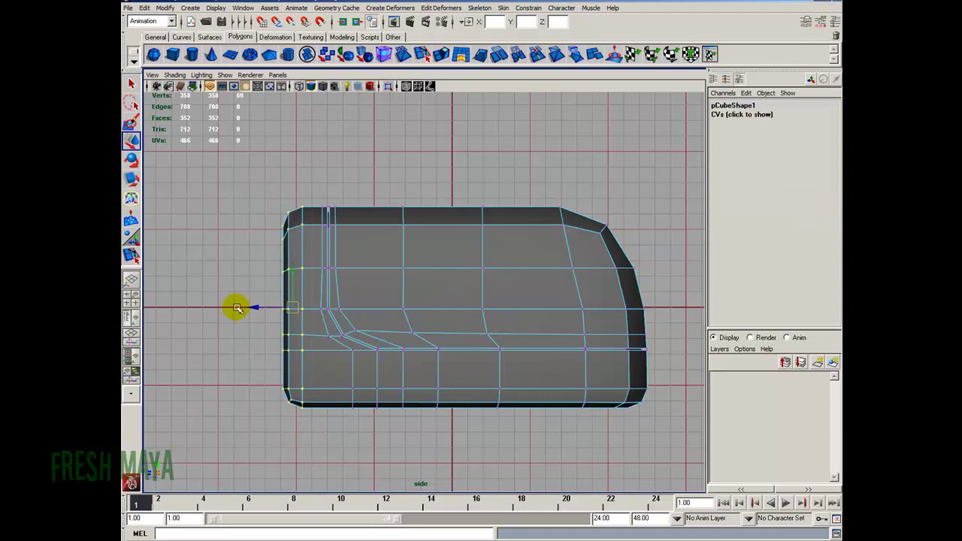
left_click(390, 7)
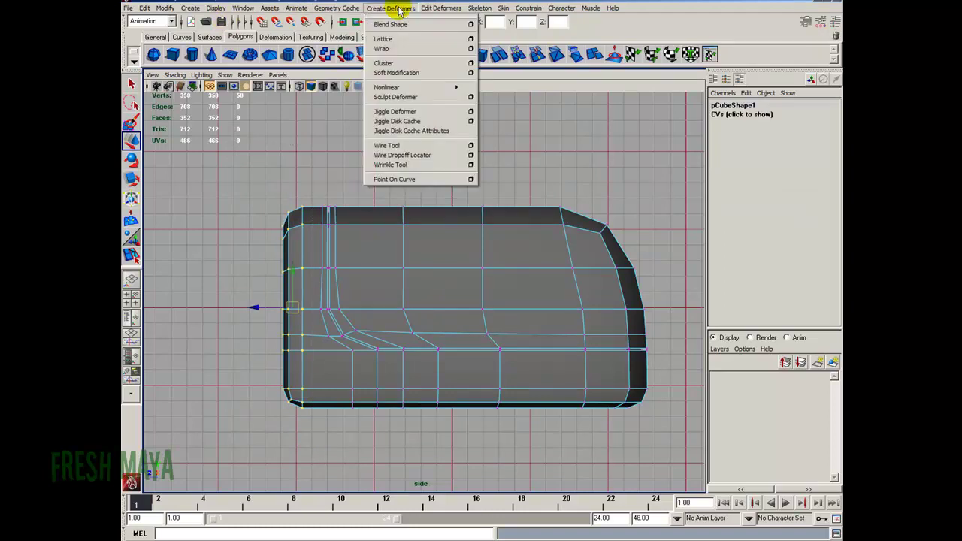
left_click(383, 39)
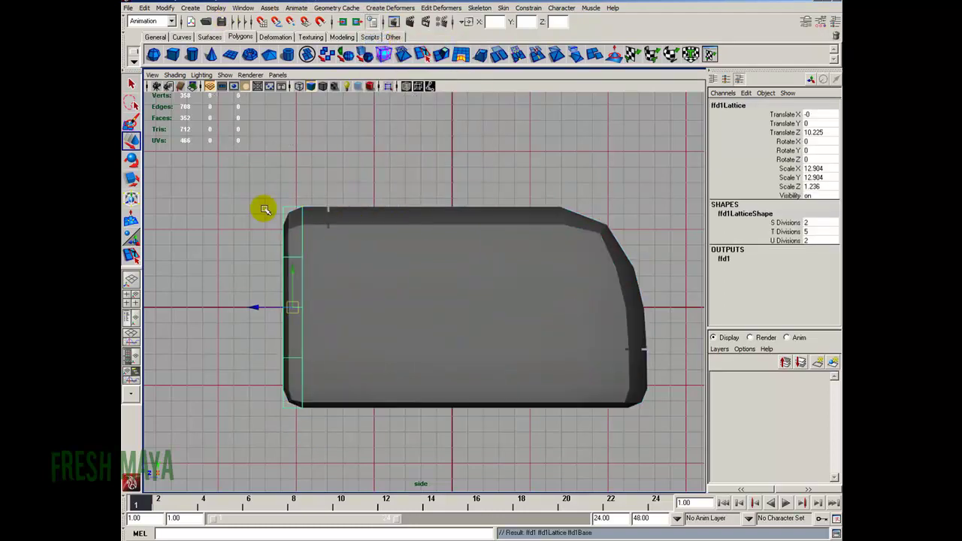
Step: Edit the new lattice's points, moving the rows below the top progressively outward so the seam-side end slopes
right_click_drag(323, 146, 305, 120)
left_click_drag(247, 230, 343, 438)
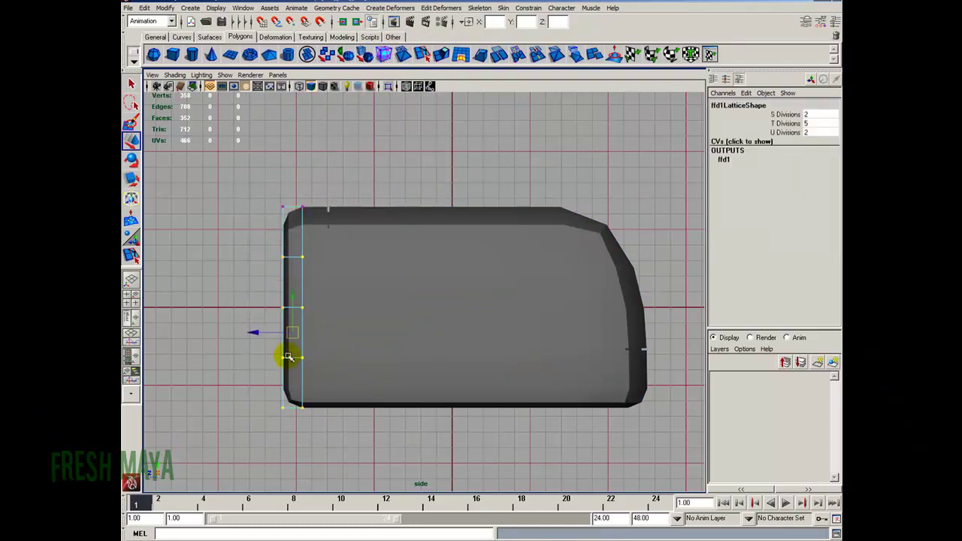
left_click_drag(275, 333, 265, 333)
left_click_drag(240, 283, 314, 413)
left_click_drag(255, 356, 232, 348)
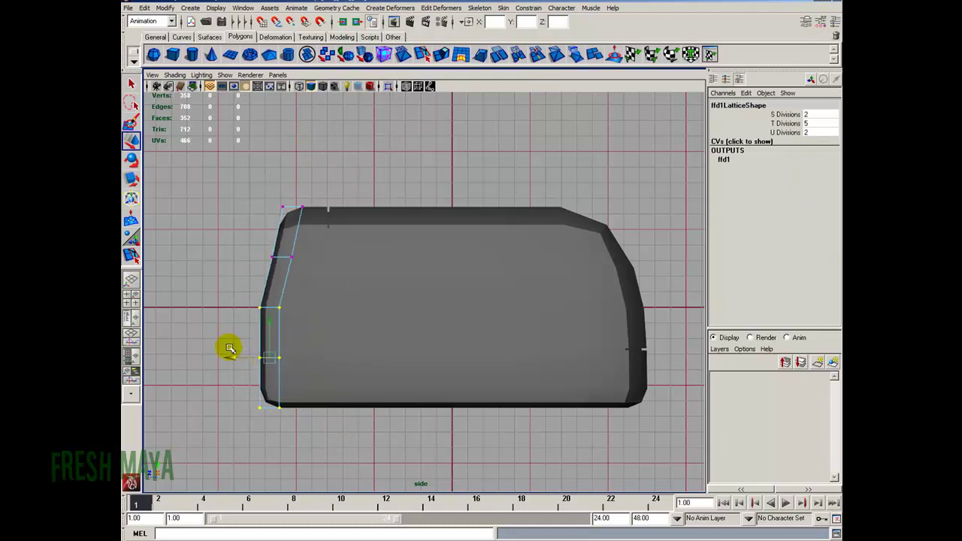
left_click_drag(281, 443, 297, 449)
left_click_drag(253, 384, 229, 383)
Step: Move the lattice's middle and second-highest rows further outward to smooth the slope of the seam-side end
left_click_drag(233, 298, 303, 325)
left_click_drag(241, 307, 232, 307)
left_click_drag(245, 232, 325, 269)
left_click_drag(257, 257, 251, 258)
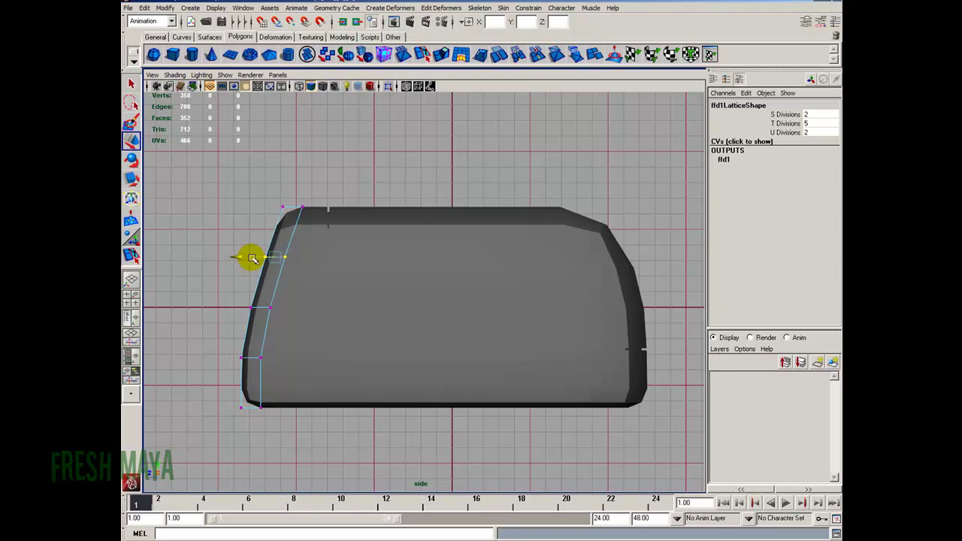
left_click_drag(223, 286, 296, 325)
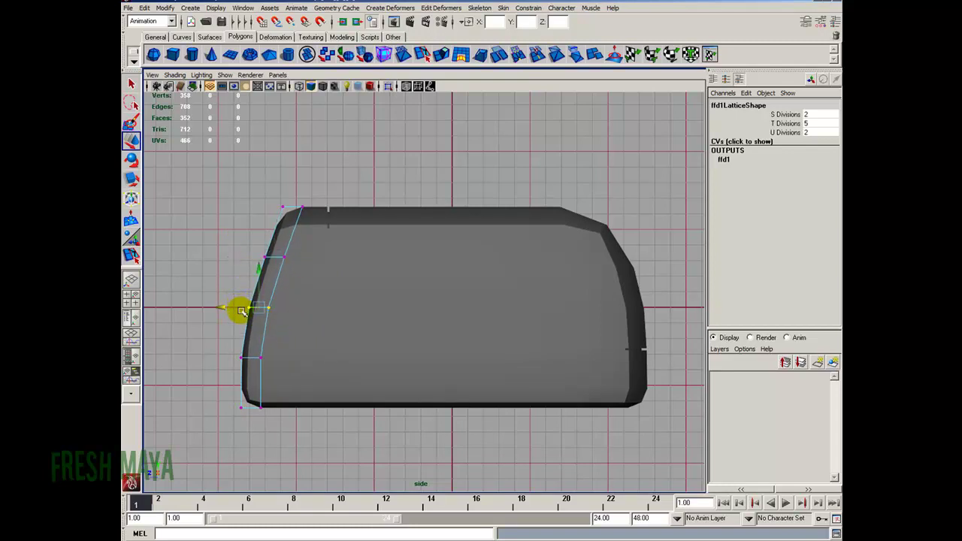
Step: Fine-tune the lattice's middle and lowest rows so the seam-side end curves evenly down to the base
scroll(359, 325, "down", 3)
left_click_drag(291, 428, 240, 392)
left_click_drag(233, 339, 316, 438)
left_click_drag(240, 376, 235, 376)
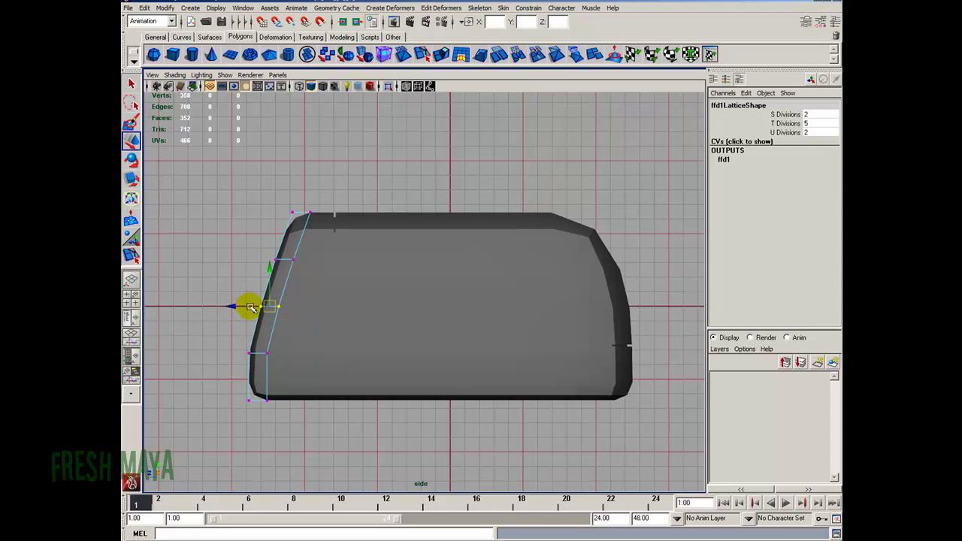
left_click(277, 260)
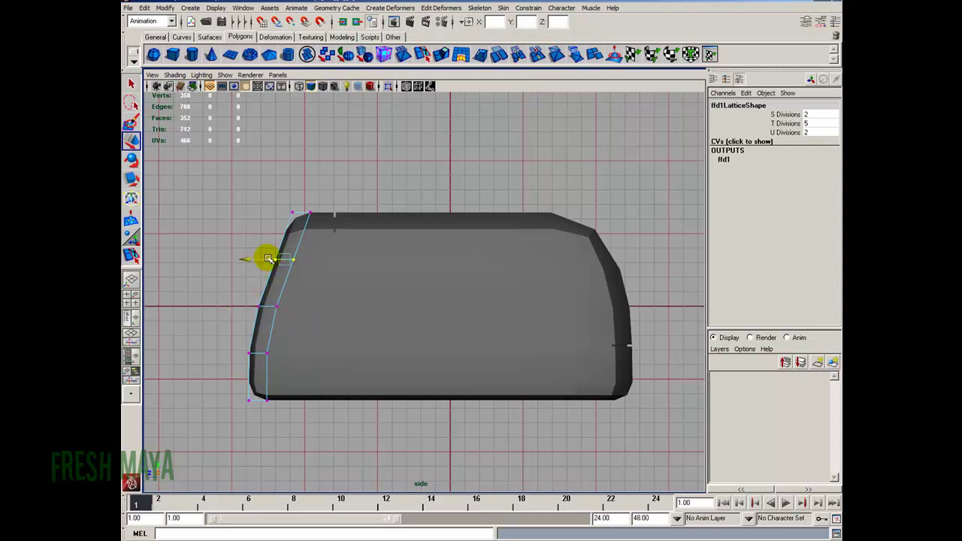
right_click_drag(412, 337, 388, 353, "alt")
left_click_drag(203, 376, 278, 453)
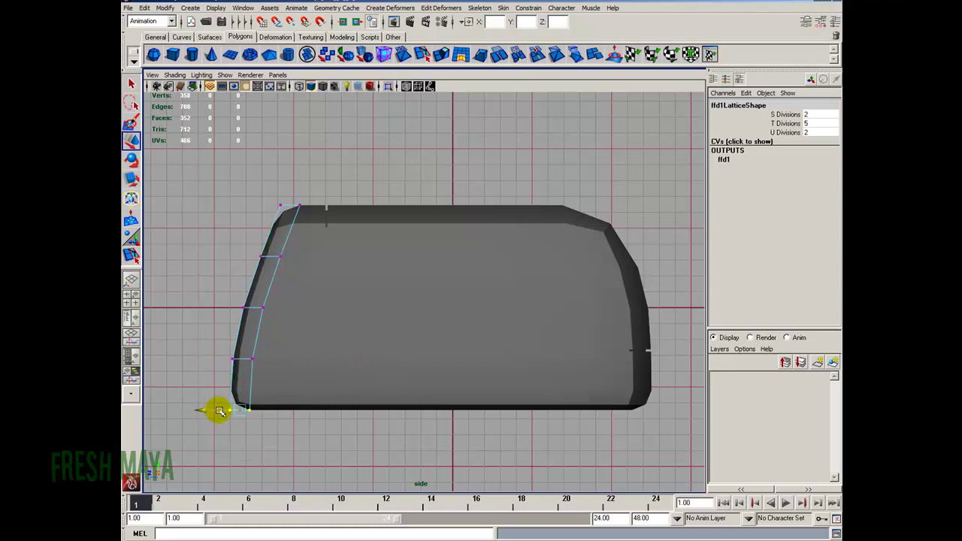
Step: Return the body to object mode and delete its history to make the seam-side lattice deformation permanent
left_click(374, 335)
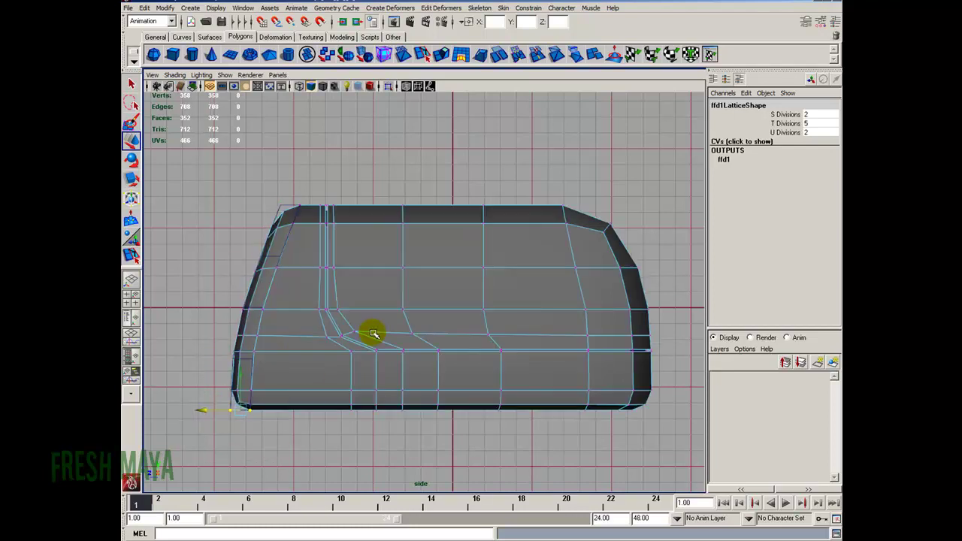
key("F8")
left_click(146, 9)
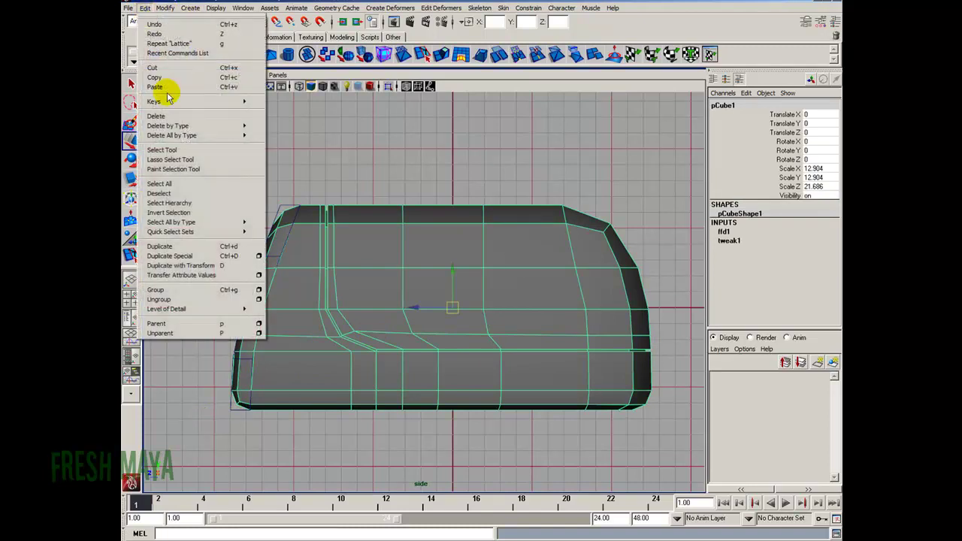
mouse_move(182, 124)
left_click(269, 131)
Step: Shorten the body to a Z scale of 19.705 and inspect it deselected in smooth preview in the perspective view
key("r")
left_click_drag(404, 308, 408, 308)
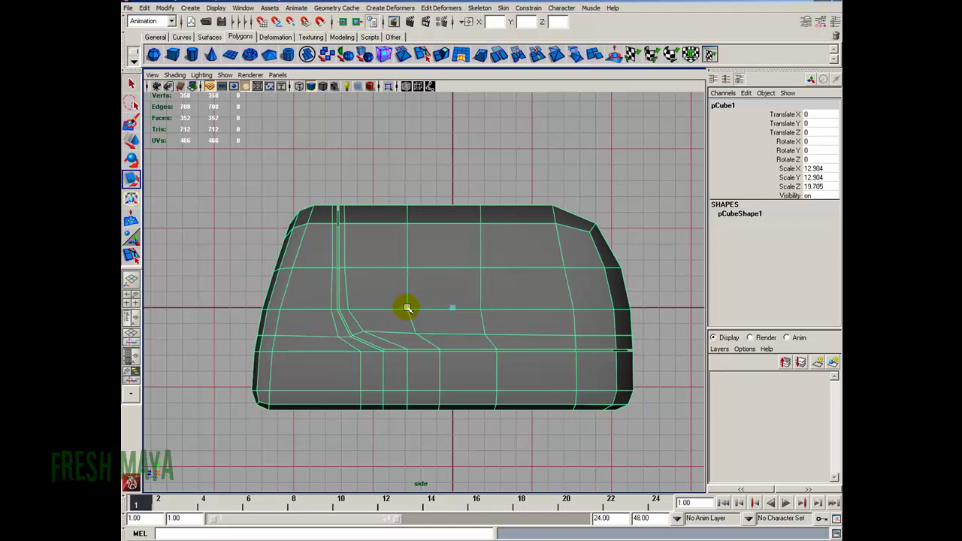
right_click_drag(416, 321, 354, 314, "alt")
key("space")
key("space")
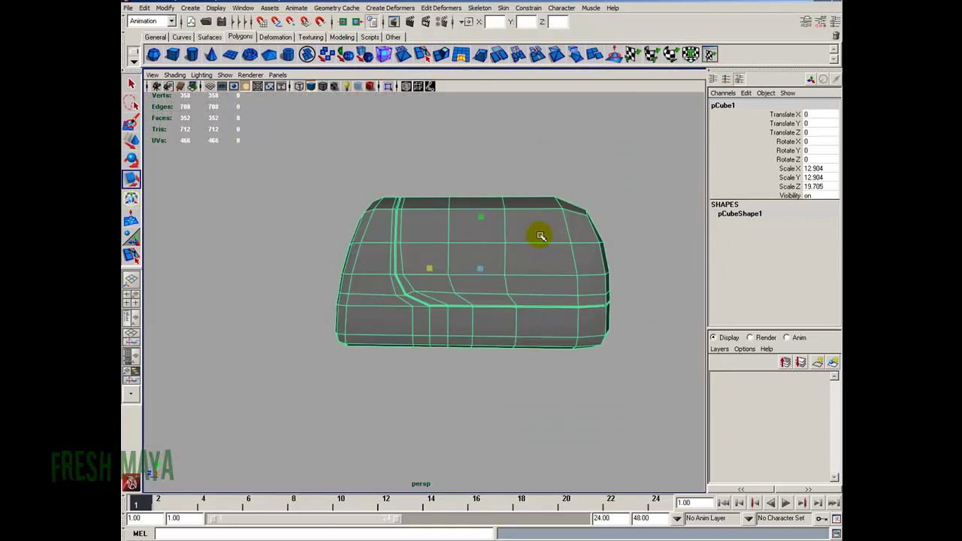
key("3")
left_click(439, 165)
left_click_drag(399, 243, 444, 271, "alt")
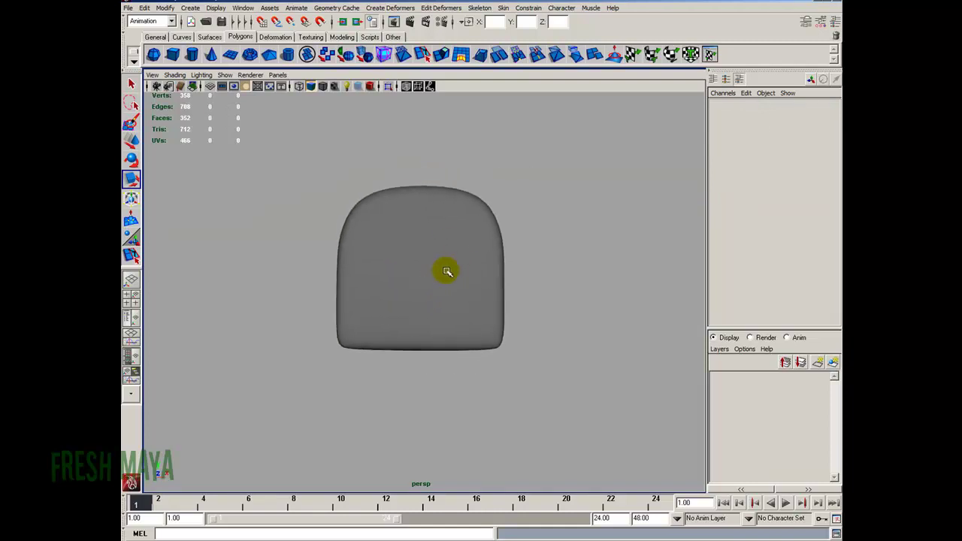
Step: Select the body, show it shaded in the front view, and create a Lattice deformer around all of it
left_click(445, 272)
key("space")
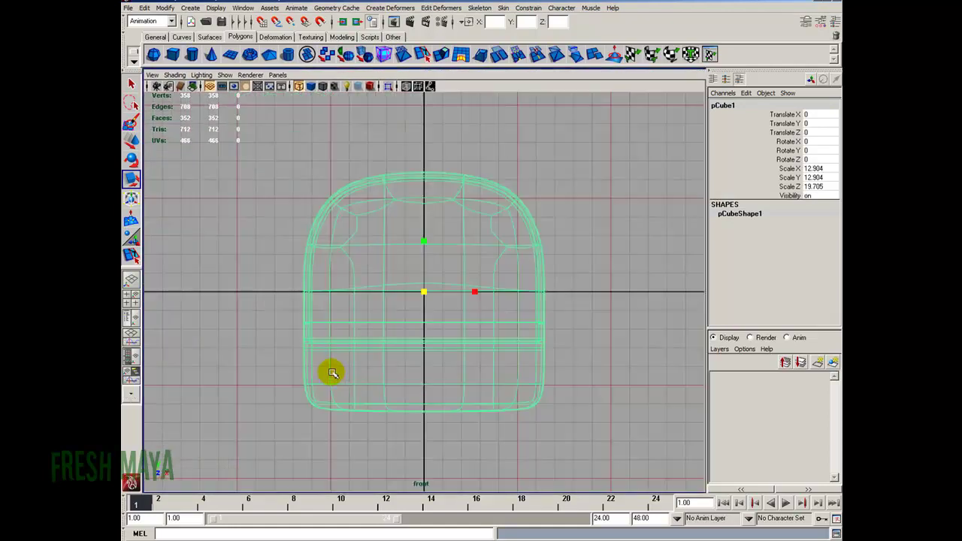
key("5")
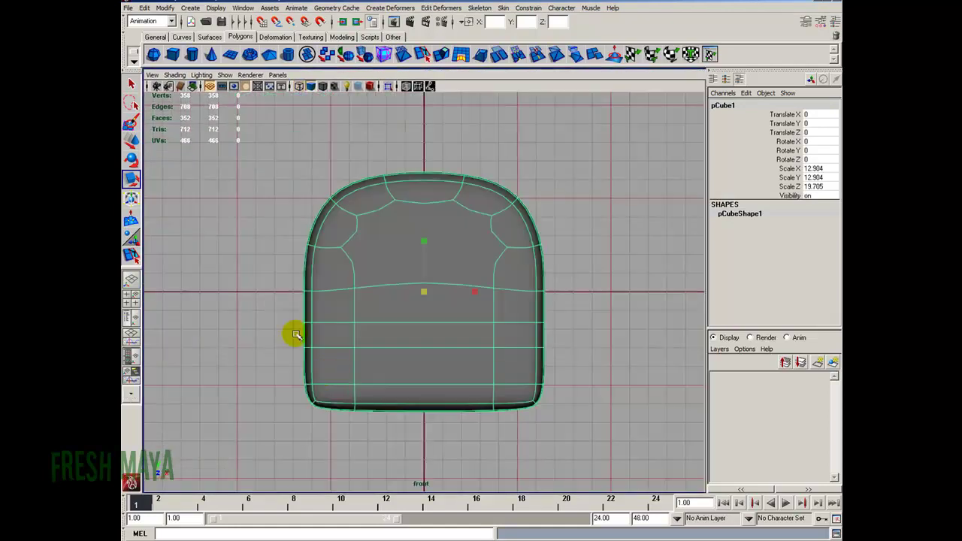
left_click(414, 10)
left_click(410, 39)
Step: Edit the lattice points, scaling the upper rows inward along X to taper the body towards its top
right_click_drag(484, 137, 482, 122)
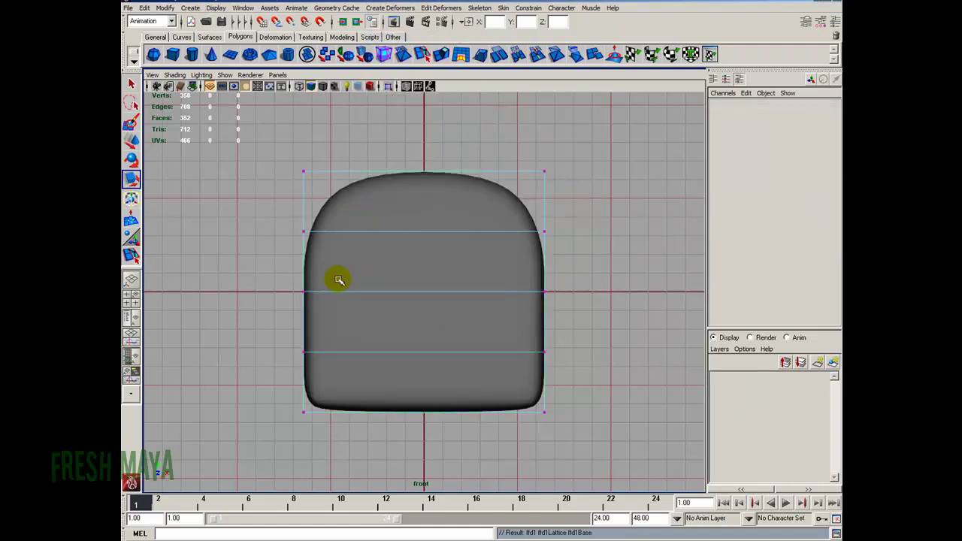
left_click_drag(254, 134, 624, 197)
middle_click_drag(372, 171, 379, 172)
left_click_drag(283, 212, 611, 240)
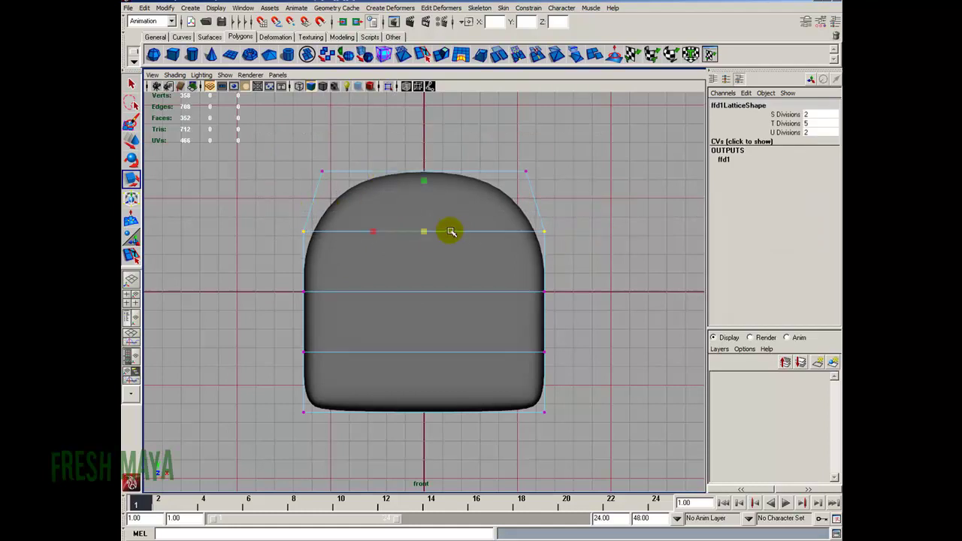
left_click_drag(375, 231, 378, 231)
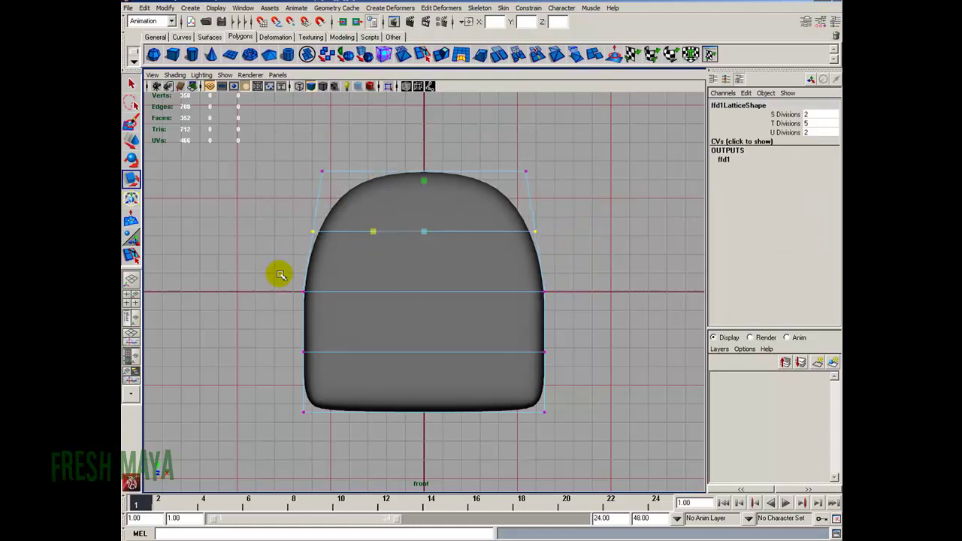
left_click_drag(275, 278, 581, 313)
scroll(426, 264, "down", 2)
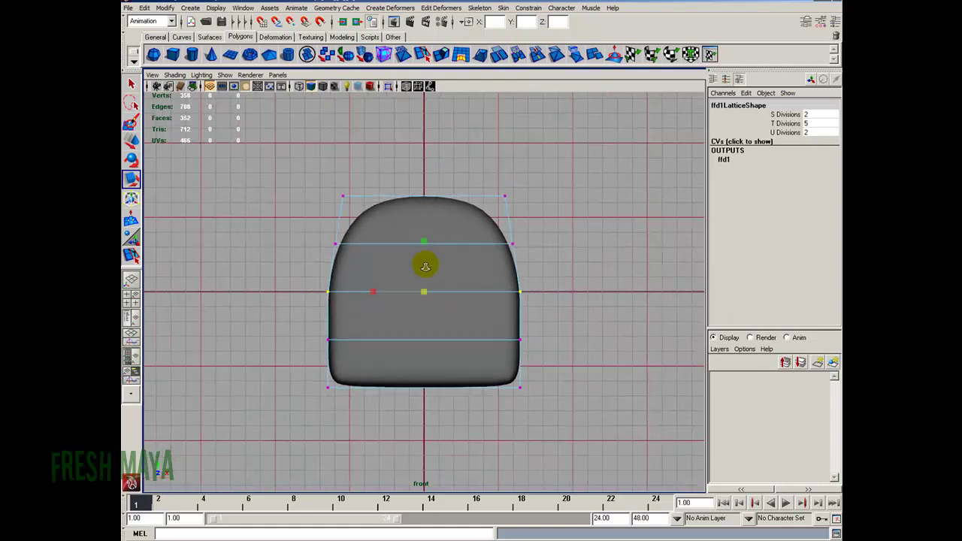
Step: Select the tapered body and delete its history to remove the whole-body lattice while keeping the shape
left_click(464, 275)
left_click(145, 8)
mouse_move(187, 125)
left_click(270, 128)
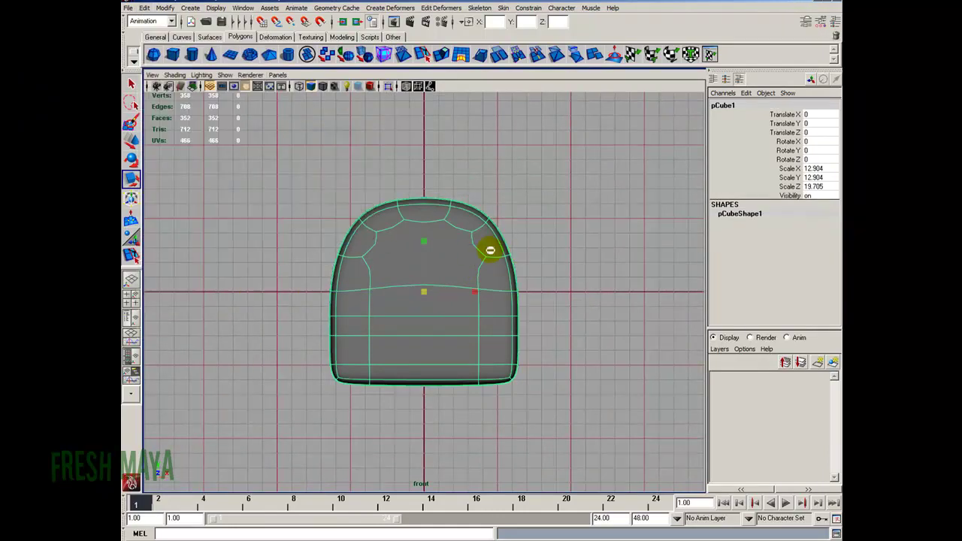
Step: Return to the perspective view, clear the selection, and examine the tapered, smoothed body and its seam from several angles
key("space")
key("space")
left_click(367, 137)
right_click_drag(531, 252, 354, 266, "alt")
left_click_drag(354, 266, 296, 273, "alt")
right_click_drag(296, 273, 391, 276, "alt")
left_click_drag(391, 277, 320, 260, "alt")
right_click_drag(321, 260, 401, 247, "alt")
left_click_drag(401, 247, 313, 253, "alt")
right_click_drag(314, 253, 333, 260, "alt")
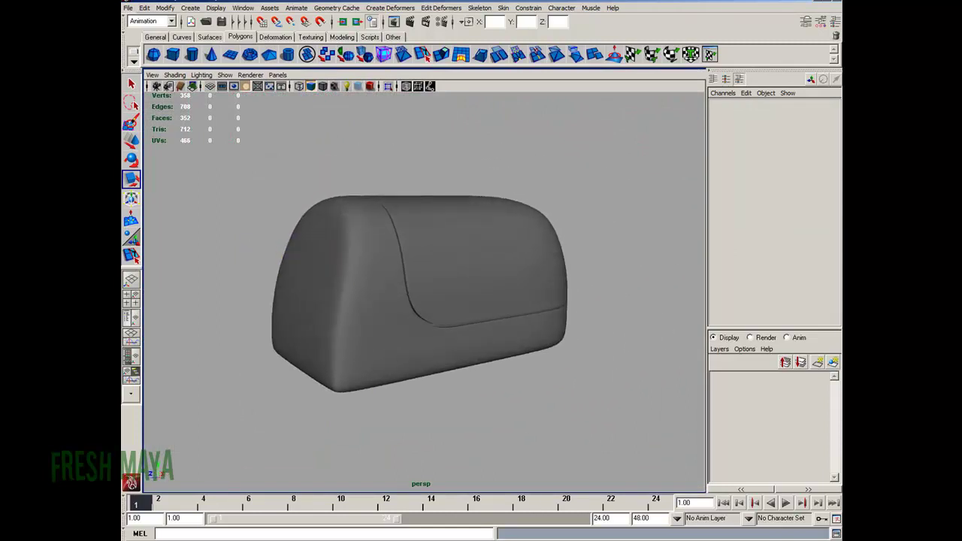
Step: Start a new project and name it DVDDrawer
left_click(128, 8)
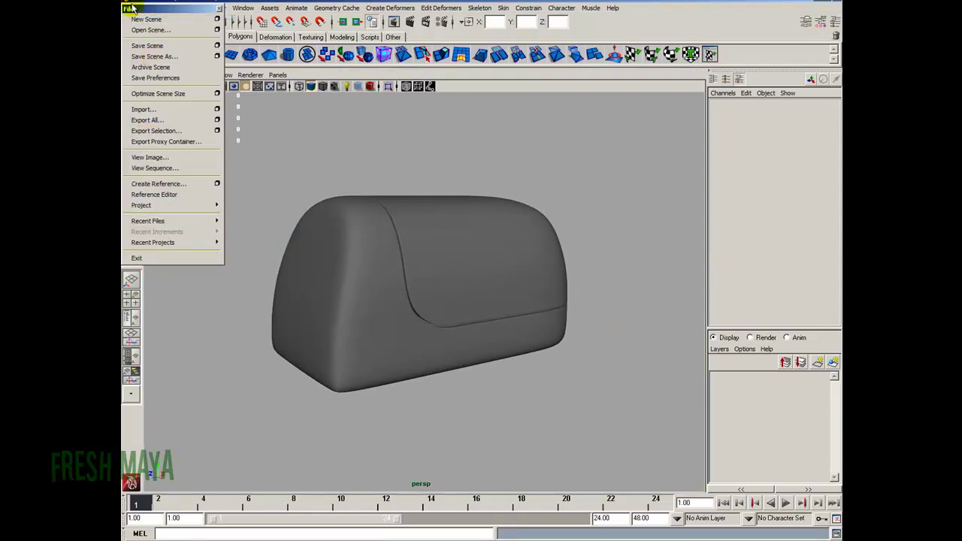
left_click(218, 9)
left_click(128, 8)
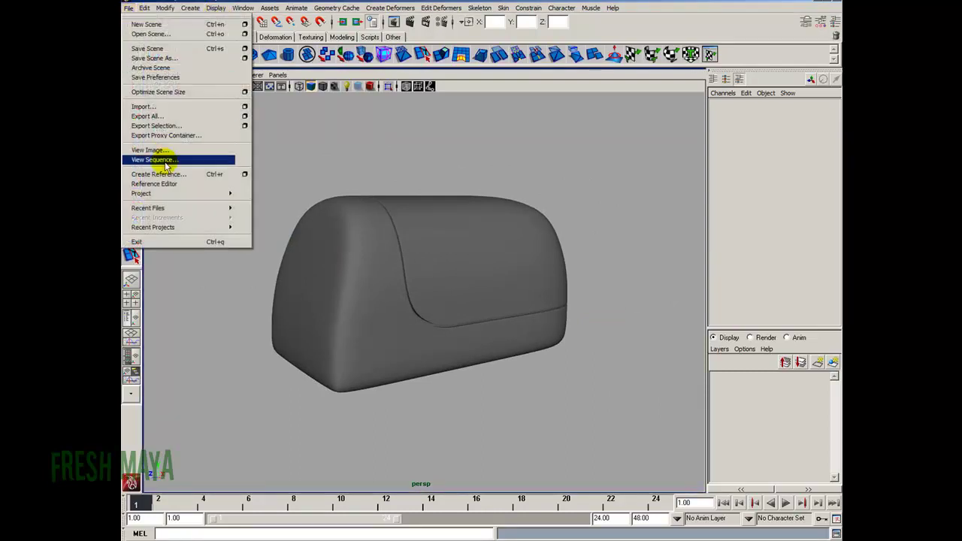
mouse_move(166, 194)
left_click(260, 197)
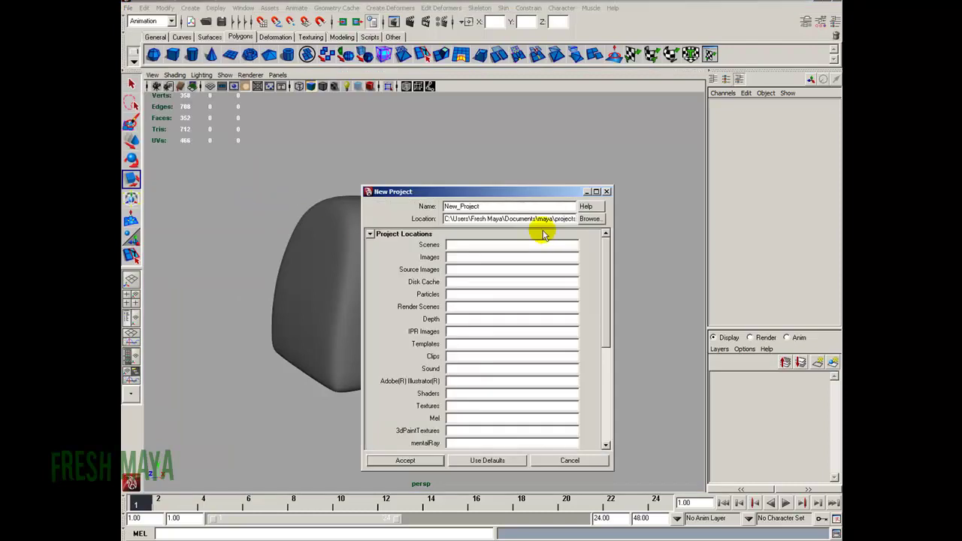
left_click_drag(496, 205, 453, 203)
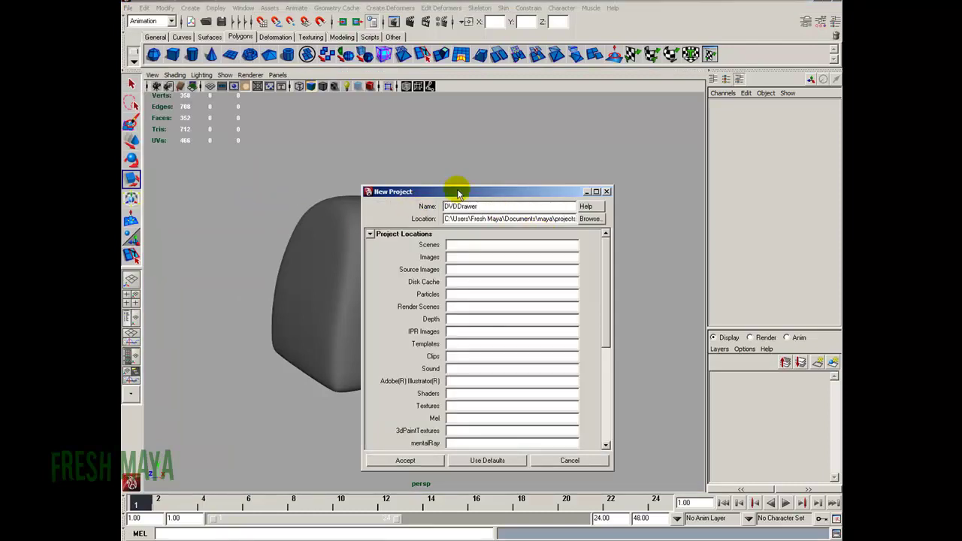
Step: Set the project's location to the Desktop folder, fill in the default project locations, and create the project
left_click(590, 218)
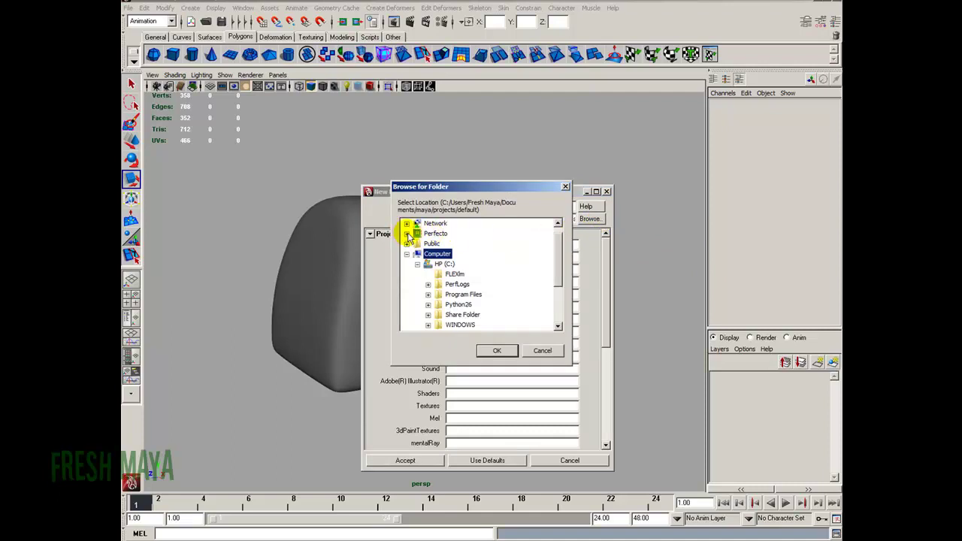
left_click(406, 233)
left_click(451, 266)
left_click(496, 350)
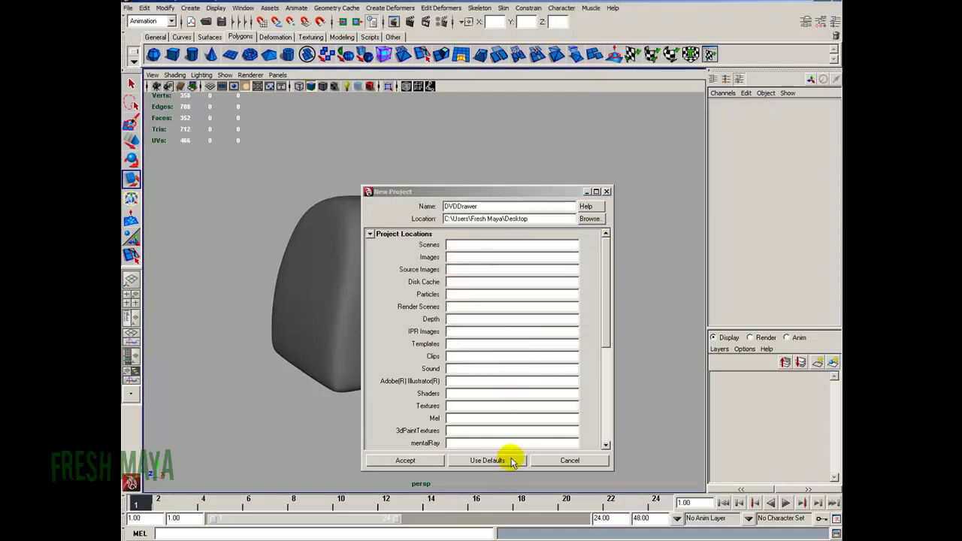
left_click(488, 461)
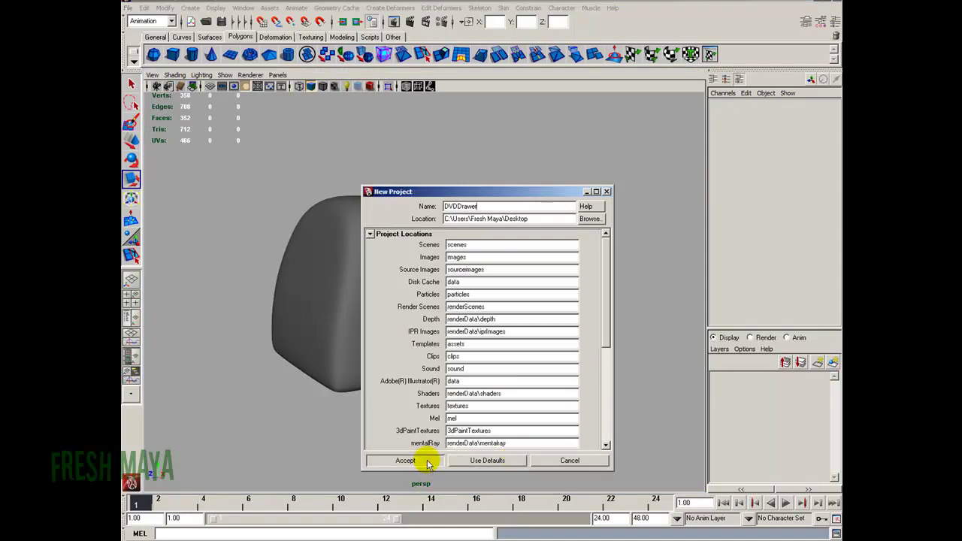
left_click(406, 461)
Step: Save the scene as DVDDrawer_1 in Maya Binary format in the project's scenes folder
left_click(126, 11)
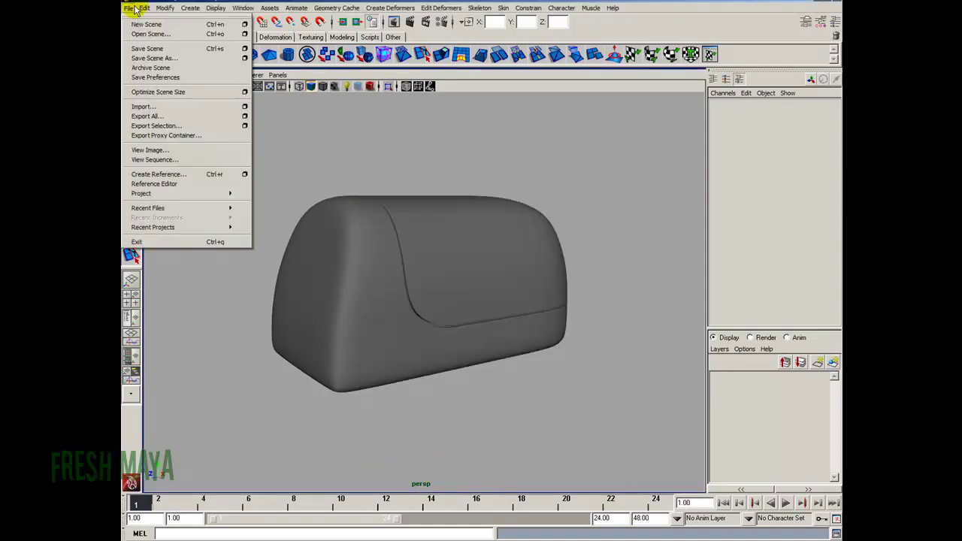
left_click(157, 65)
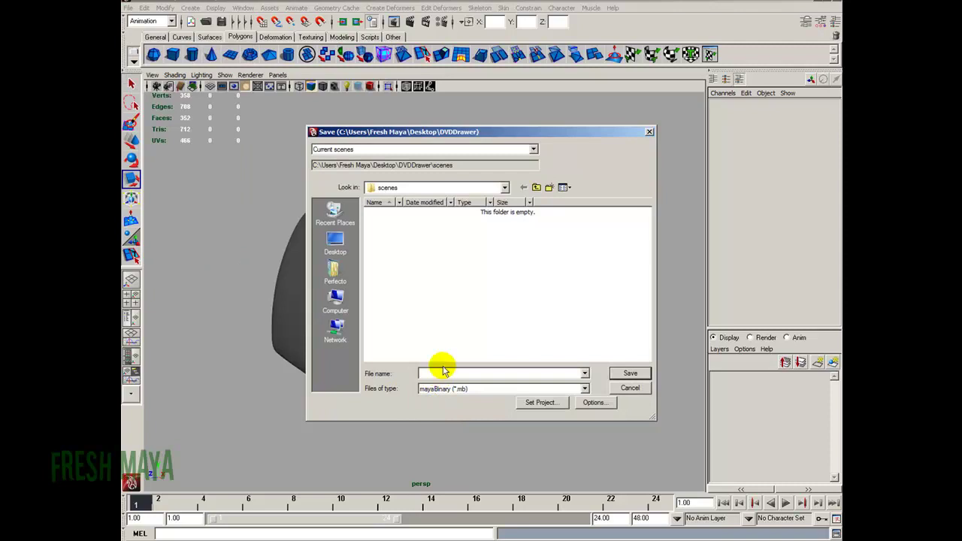
type("DVD")
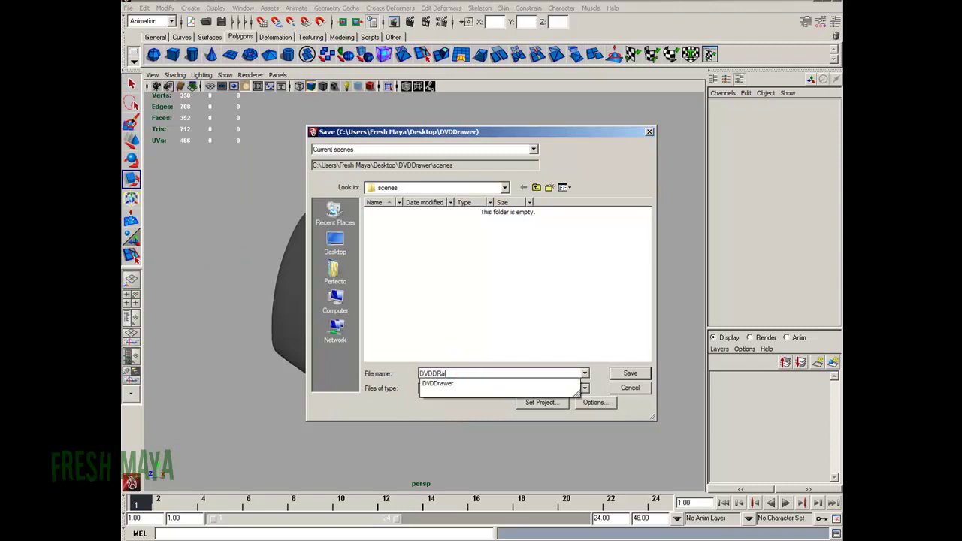
type("Drawer")
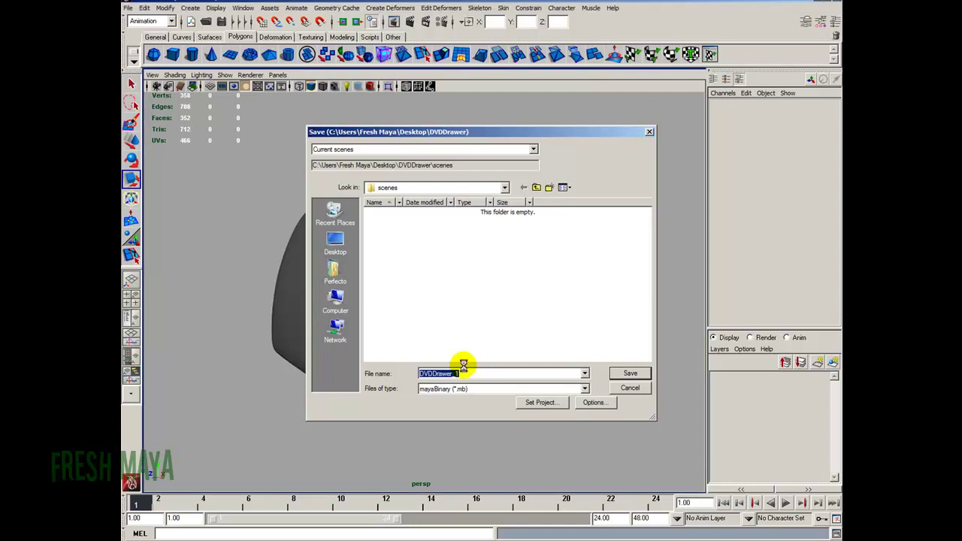
key("Return")
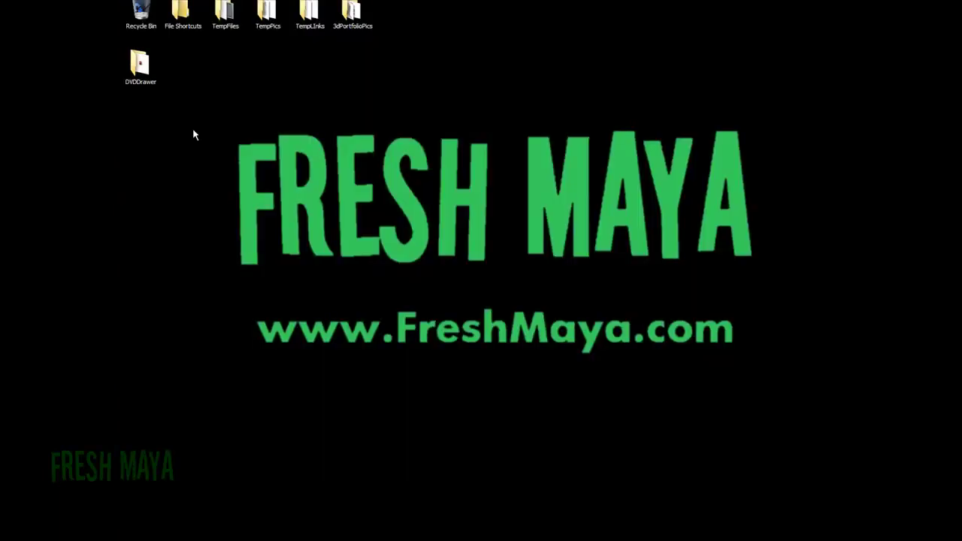
Step: Switch to the desktop, open the DVDDrawer project's scenes folder, and select the saved DVDDrawer_1 file to check it
double_click(135, 64)
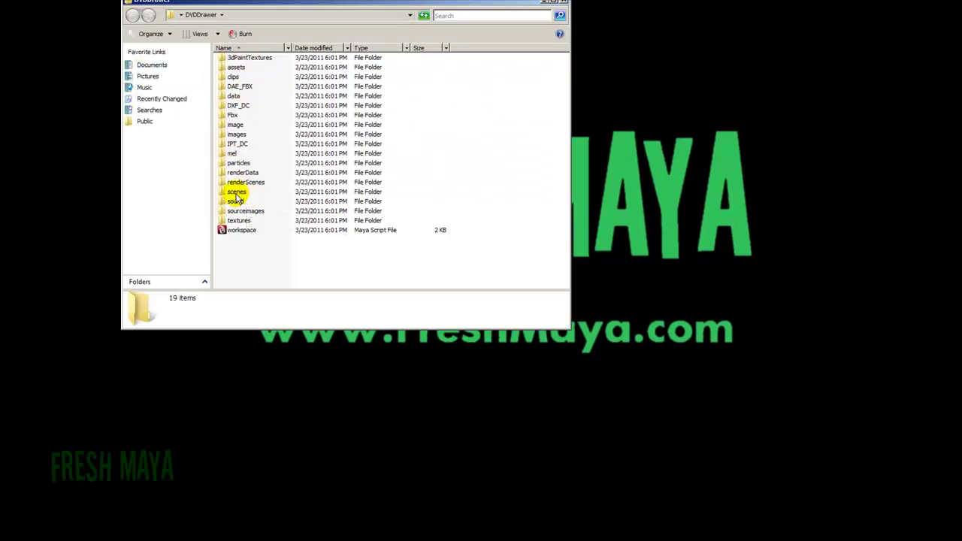
left_click(226, 193)
double_click(226, 192)
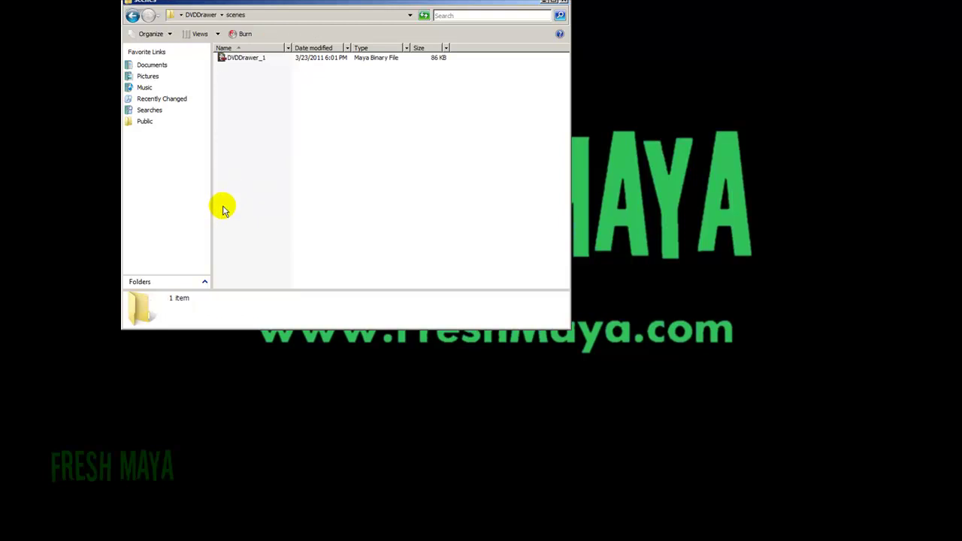
left_click(248, 58)
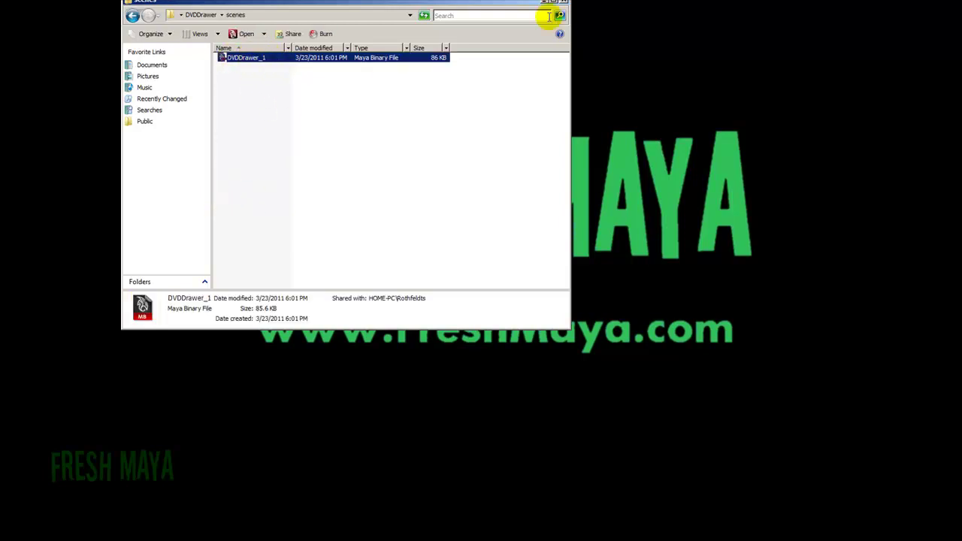